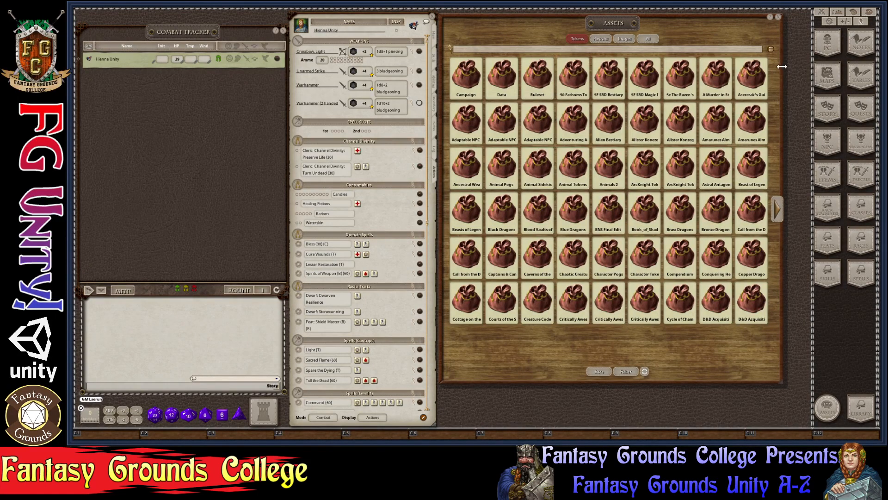
Step: Close the Assets window and open the Images & Maps list of the [Zovya] 104 Bear Den module from the library
click(779, 18)
key(ctrl)
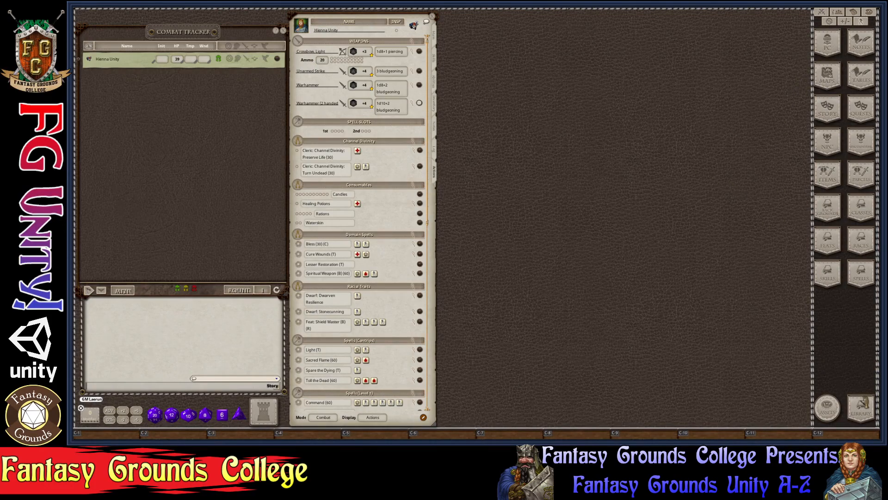
click(857, 413)
drag(400, 239, 517, 233)
scroll(483, 287, down, 10)
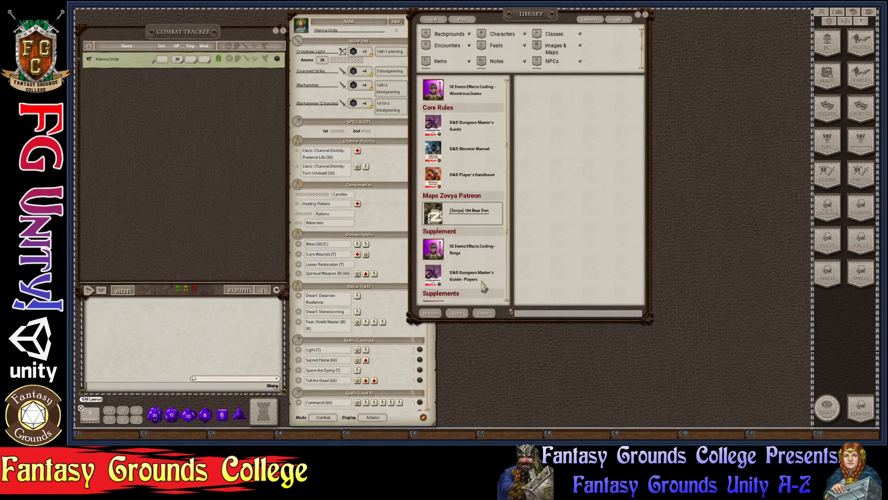
scroll(483, 287, down, 3)
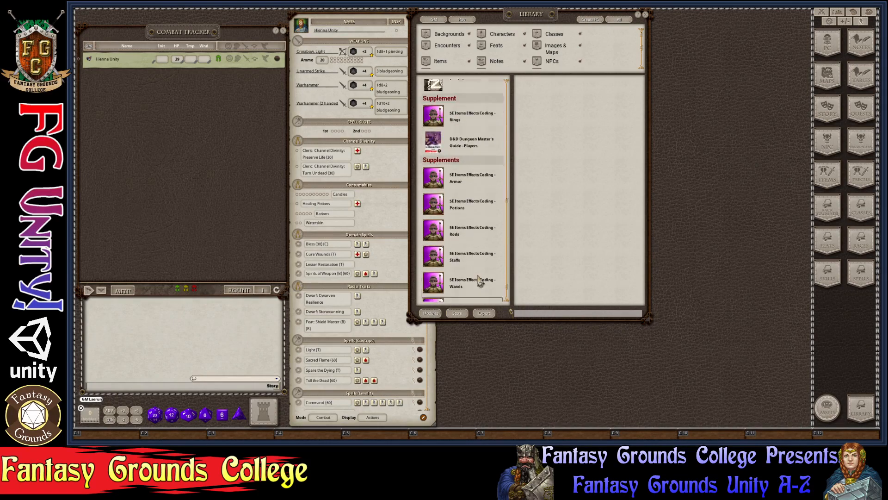
scroll(480, 281, up, 3)
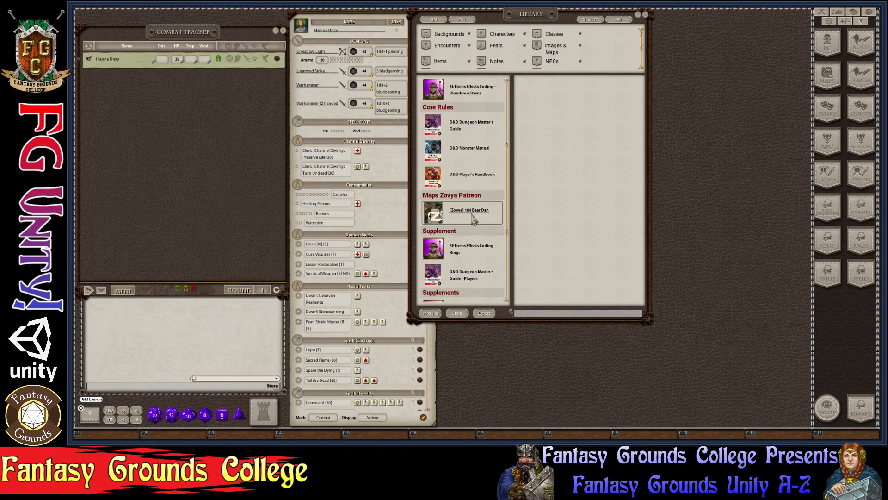
click(473, 217)
click(521, 83)
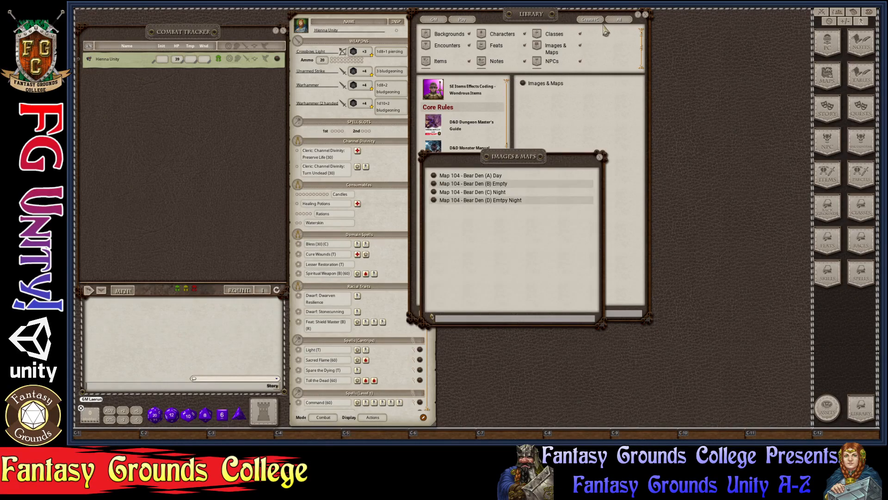
Step: Close the library and place the module's Images & Maps list beside the character sheet
ctrl+click(645, 16)
drag(507, 155, 690, 30)
drag(555, 39, 529, 38)
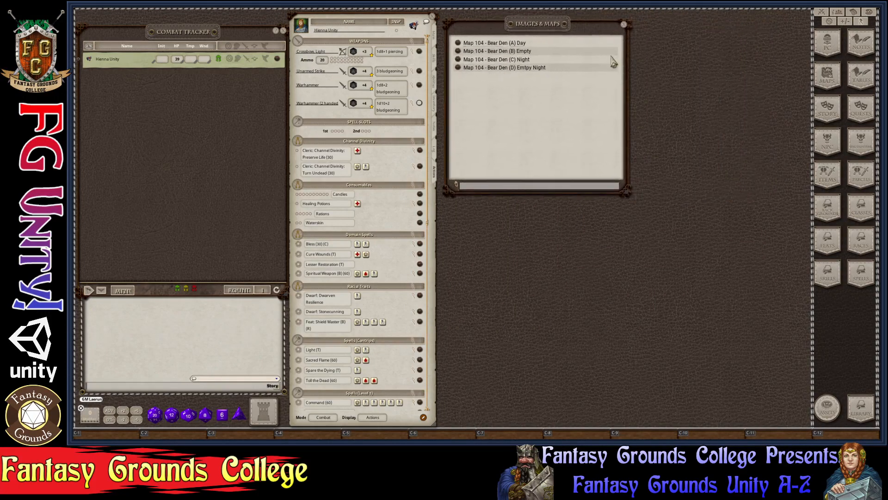
Step: Replace the module's map list with the campaign's Images & Maps list, filtered to the [Zovya] 104 Bear Den group
click(826, 85)
drag(488, 151, 709, 18)
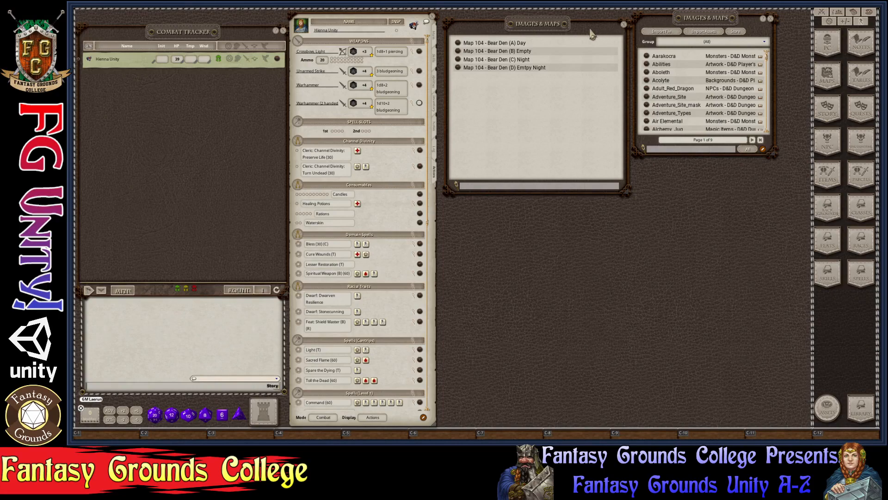
click(624, 25)
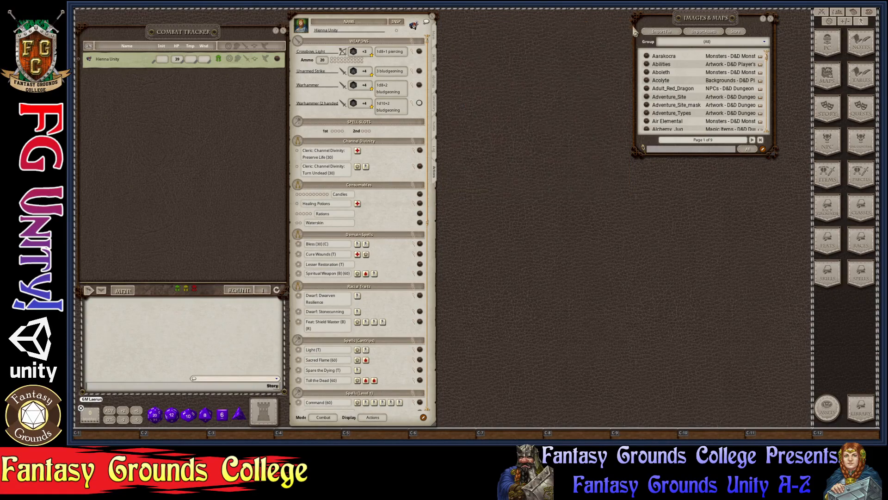
click(743, 45)
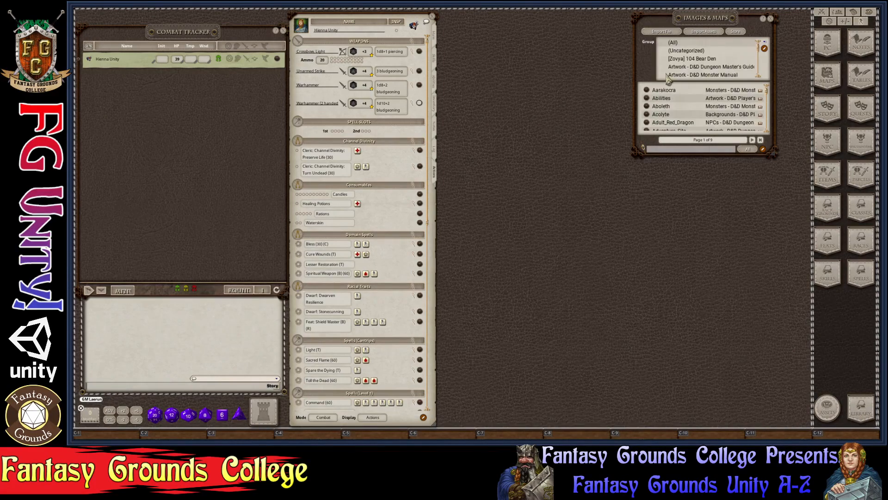
click(682, 59)
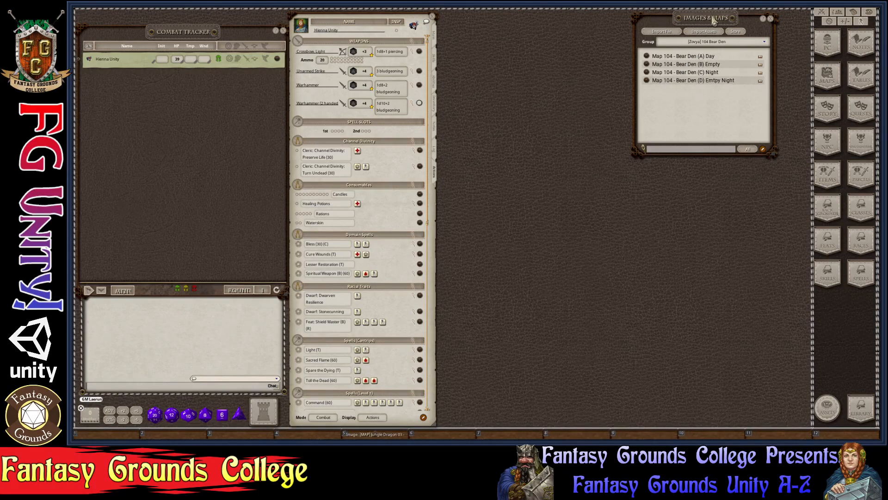
drag(715, 20, 740, 25)
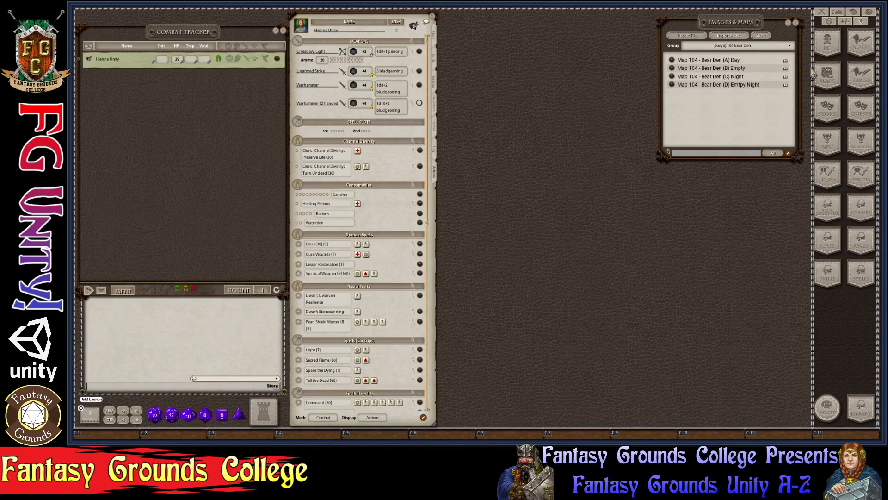
Step: Review the [Zovya] 104 Bear Den entry in the map group choices and among the library modules
click(792, 47)
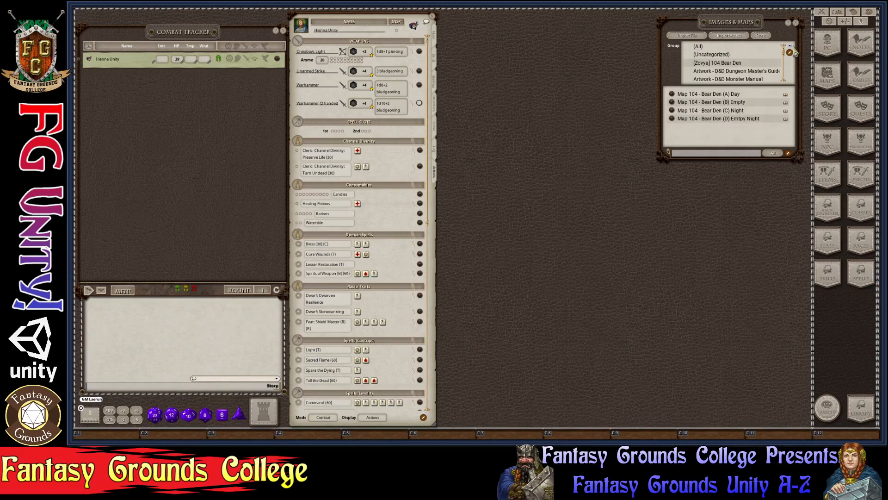
click(730, 63)
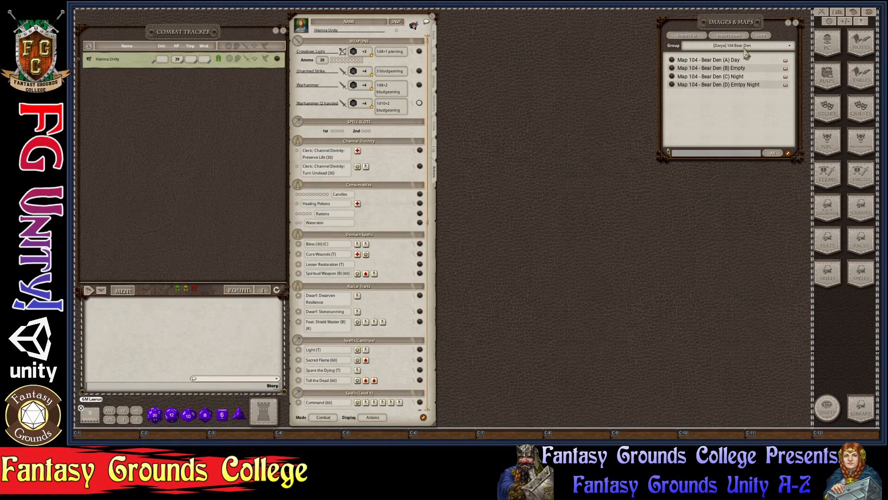
click(861, 407)
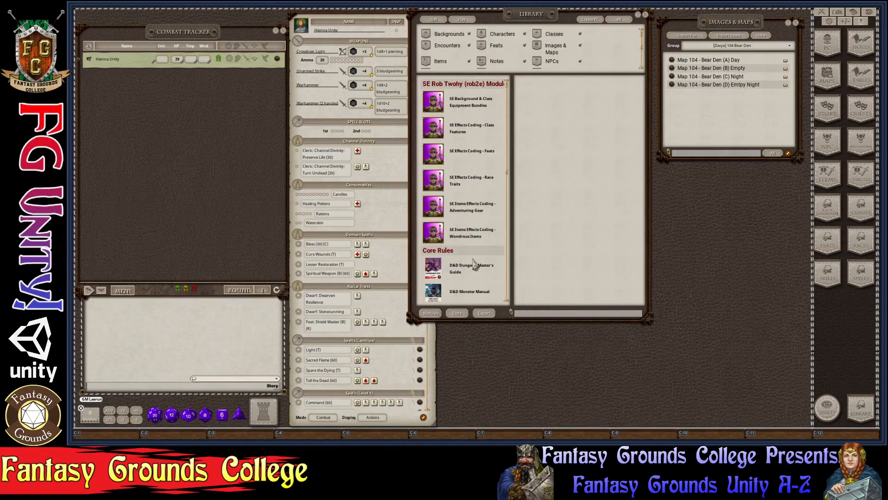
scroll(467, 273, down, 3)
scroll(467, 278, down, 3)
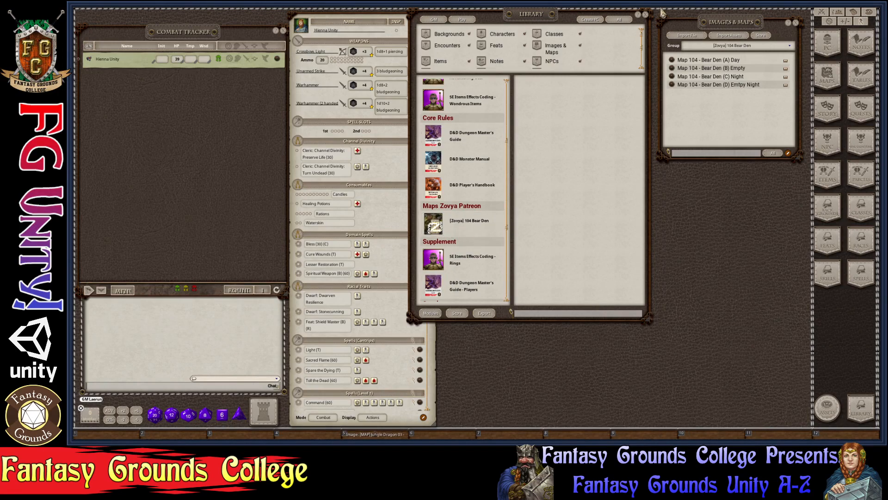
click(646, 15)
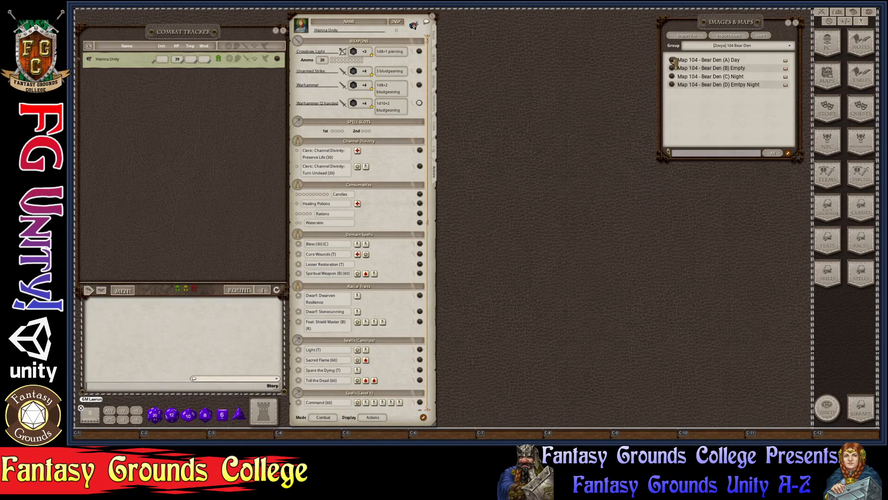
Step: Open the Map 104 - Bear Den (A) Day map and look over its full extent
click(673, 61)
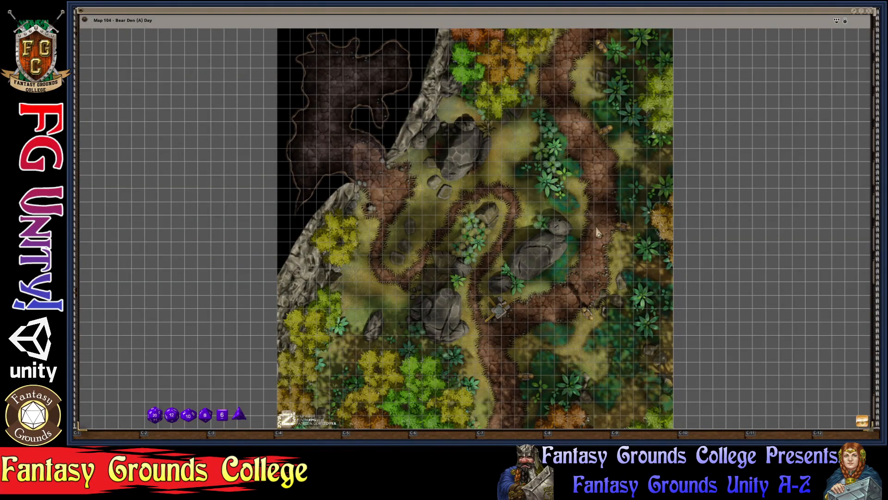
scroll(597, 232, down, 3)
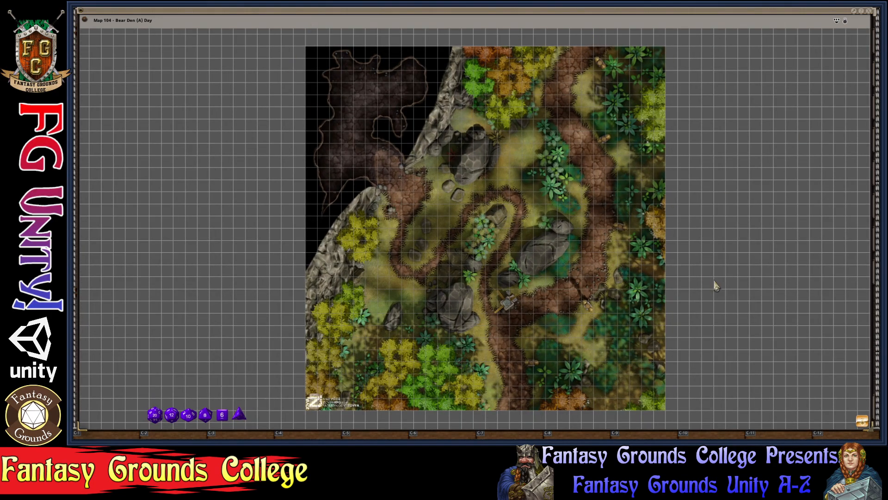
scroll(704, 279, down, 3)
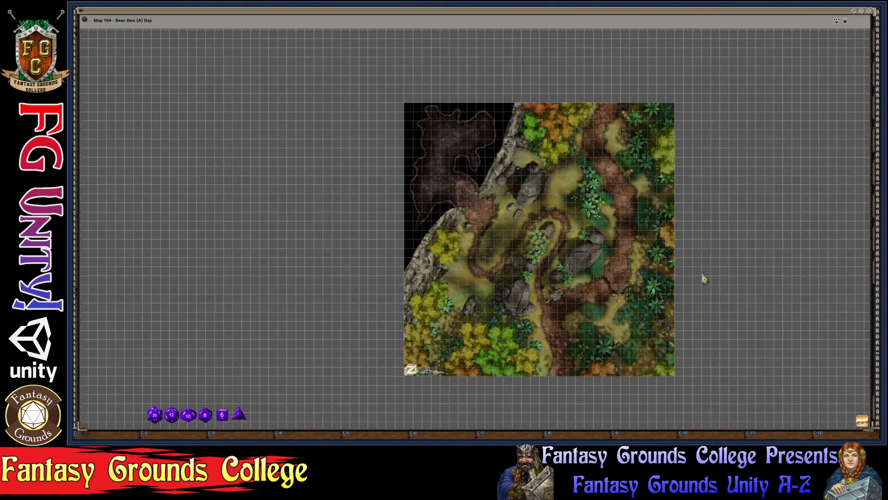
scroll(737, 292, up, 2)
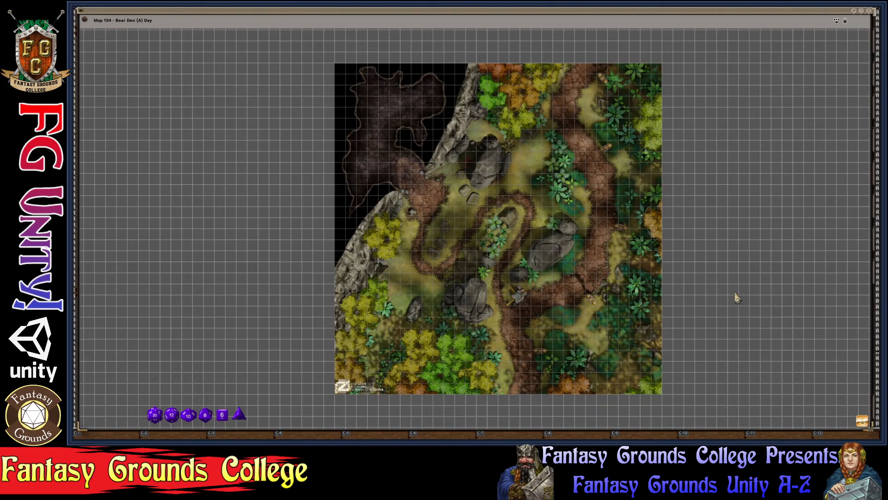
scroll(737, 297, down, 2)
scroll(737, 296, up, 3)
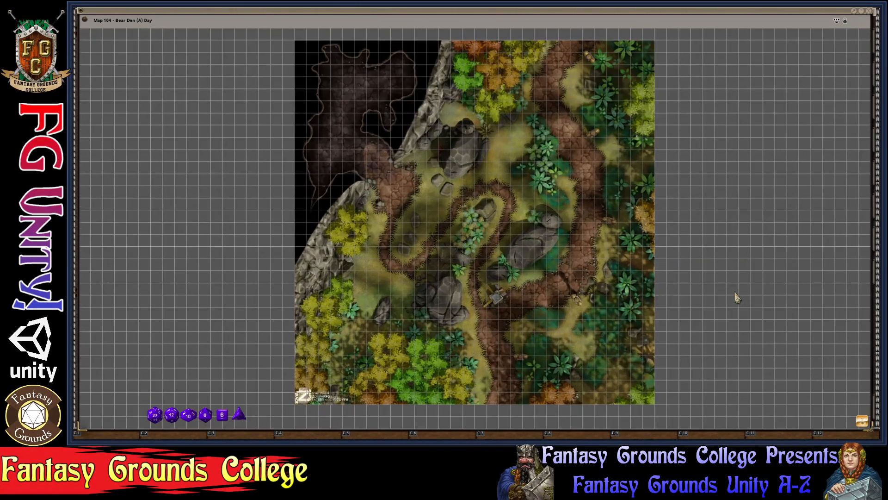
scroll(737, 297, up, 1)
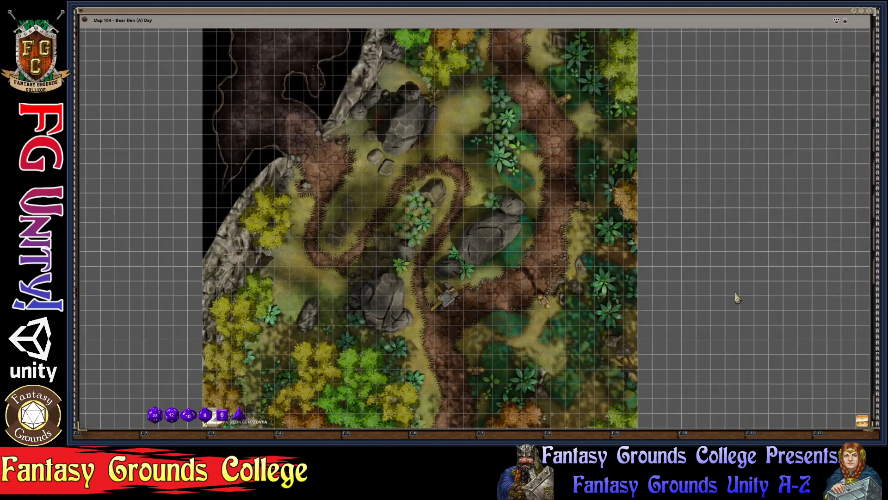
scroll(736, 297, down, 1)
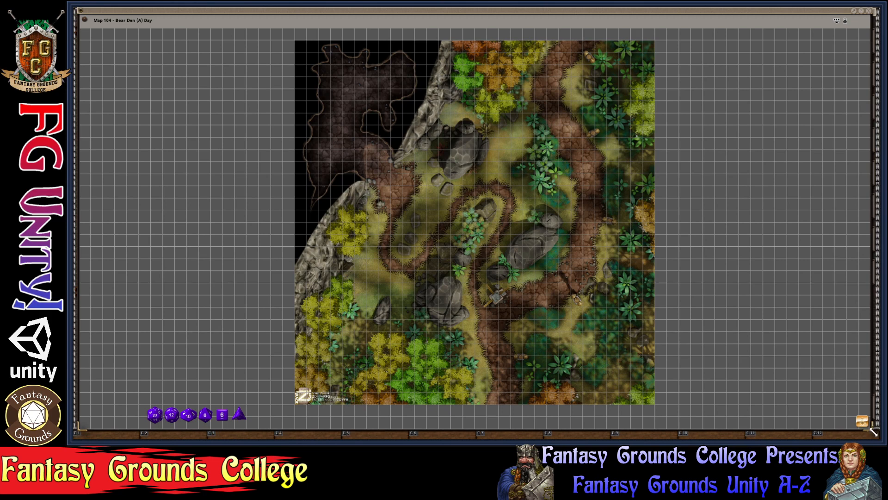
Step: Shrink the Bear Den map window and place it beside the character sheet, with the Images & Maps list closed
drag(872, 431, 445, 354)
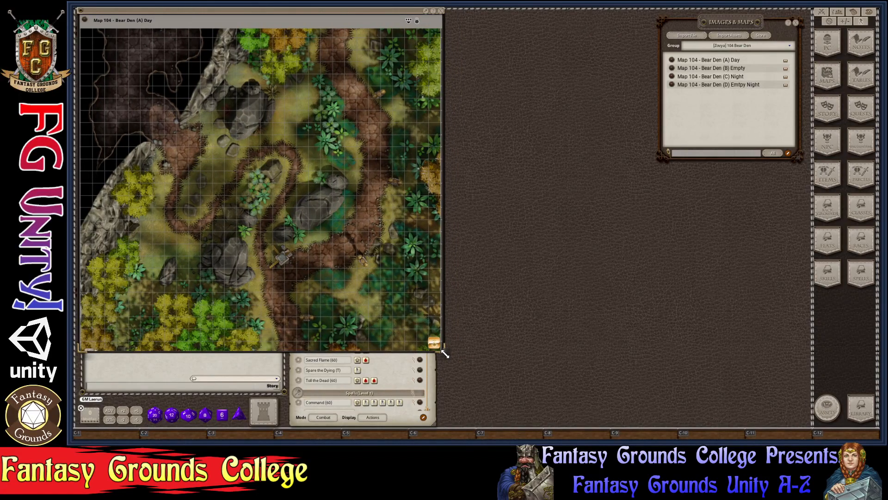
drag(258, 17, 452, 59)
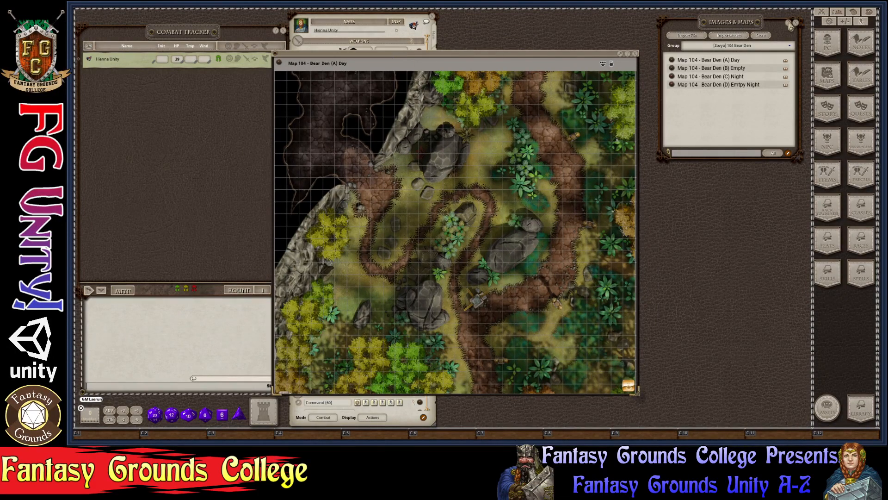
click(789, 23)
drag(446, 55, 615, 18)
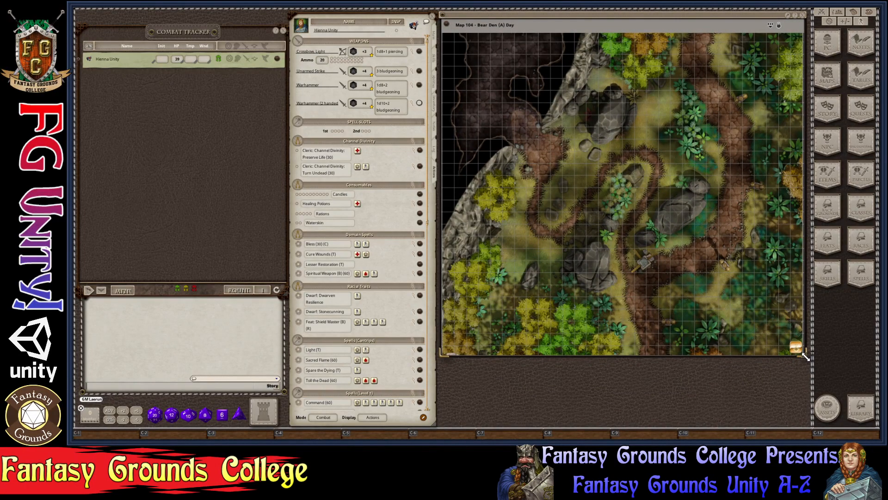
drag(805, 356, 810, 365)
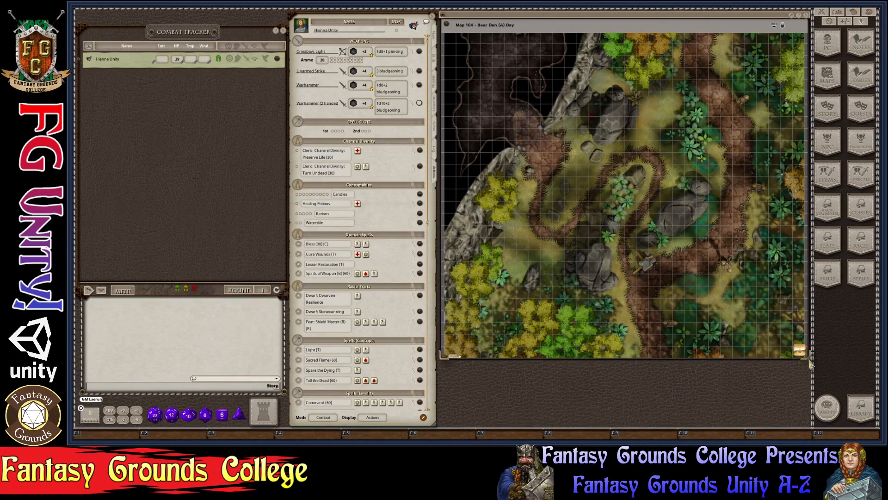
Step: Switch the sidebar to the library's GM button set and enlarge the map window into the freed space
click(863, 413)
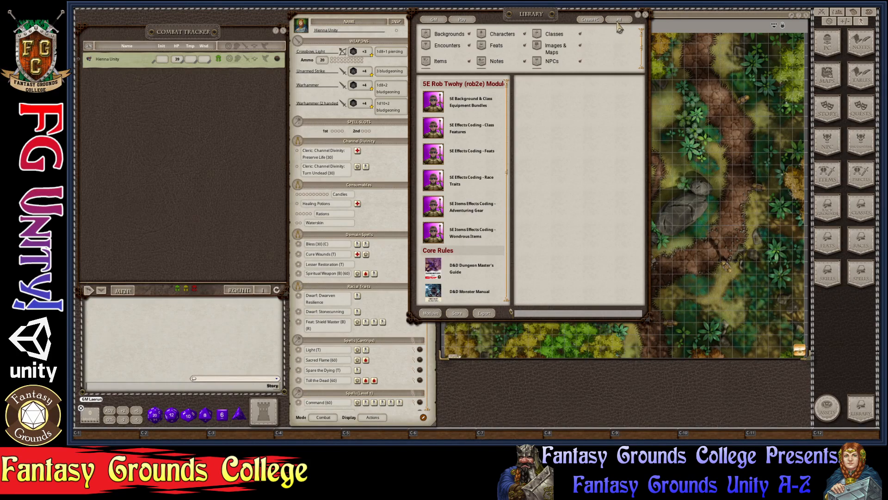
click(433, 19)
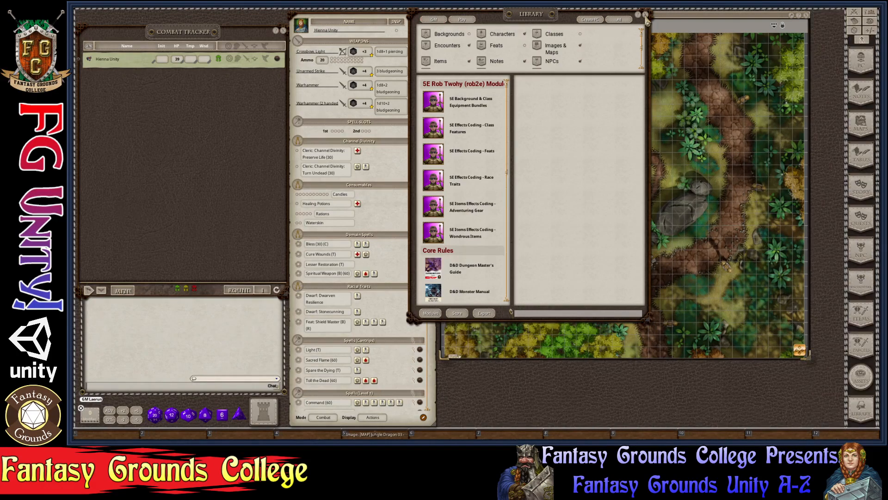
click(645, 14)
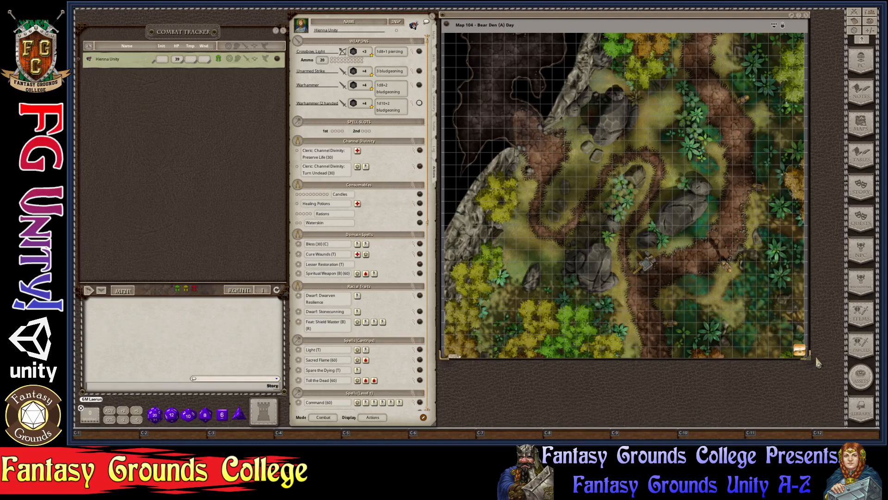
drag(809, 361, 844, 380)
Step: Examine the Bear Den map, both as a whole and close up around the path outside the cave
scroll(618, 222, up, 2)
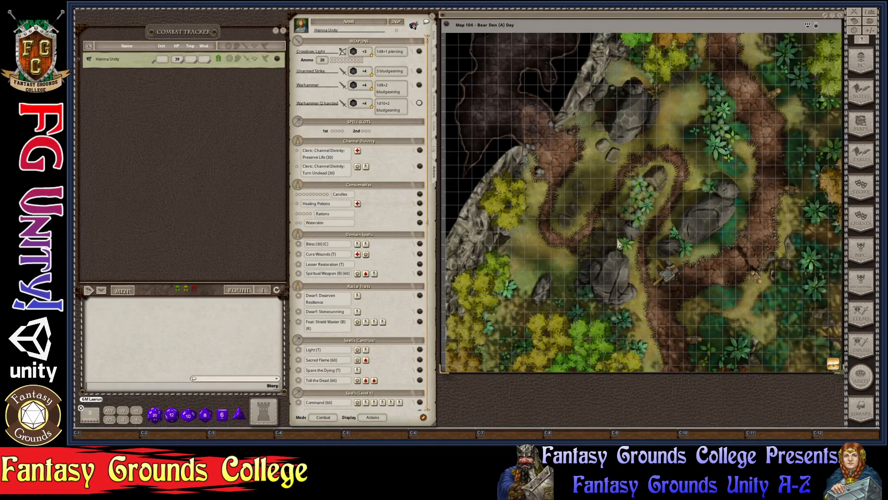
scroll(618, 247, down, 2)
scroll(620, 260, up, 3)
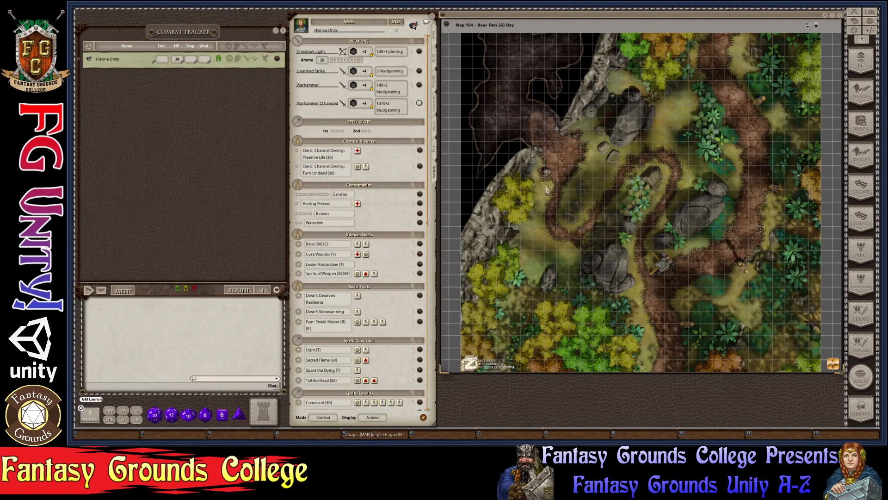
scroll(549, 195, up, 5)
scroll(549, 195, up, 3)
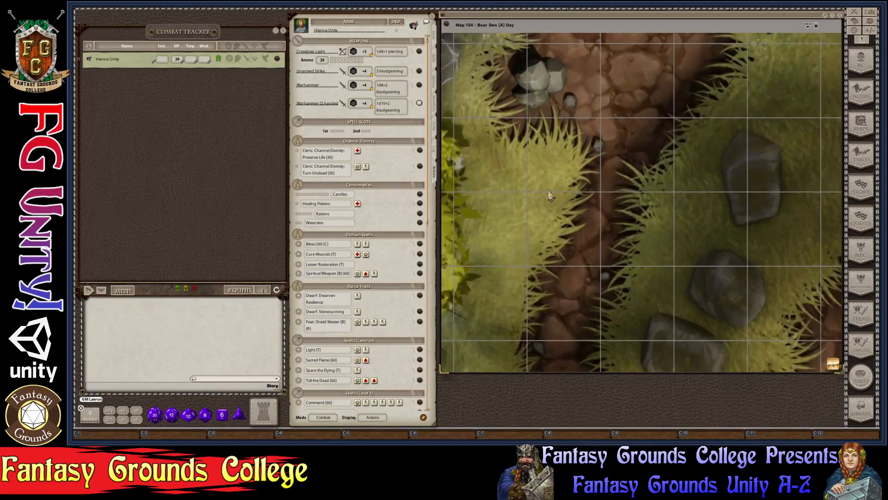
scroll(550, 195, down, 10)
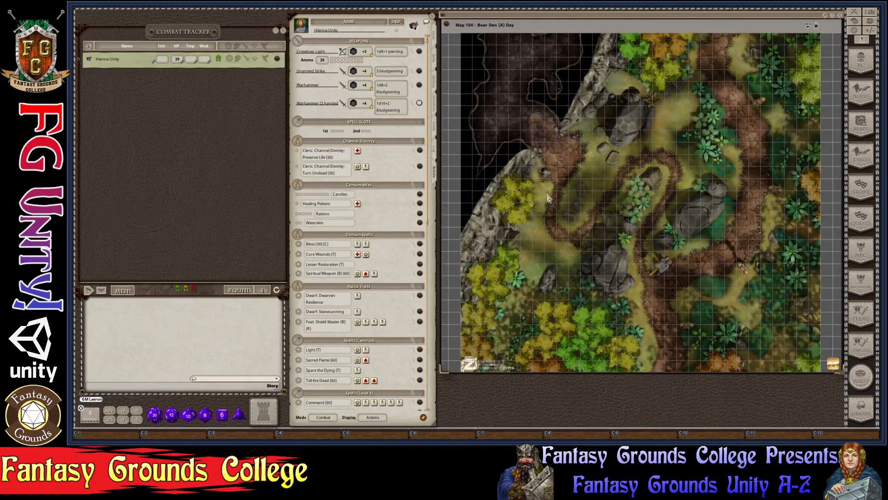
scroll(549, 198, up, 1)
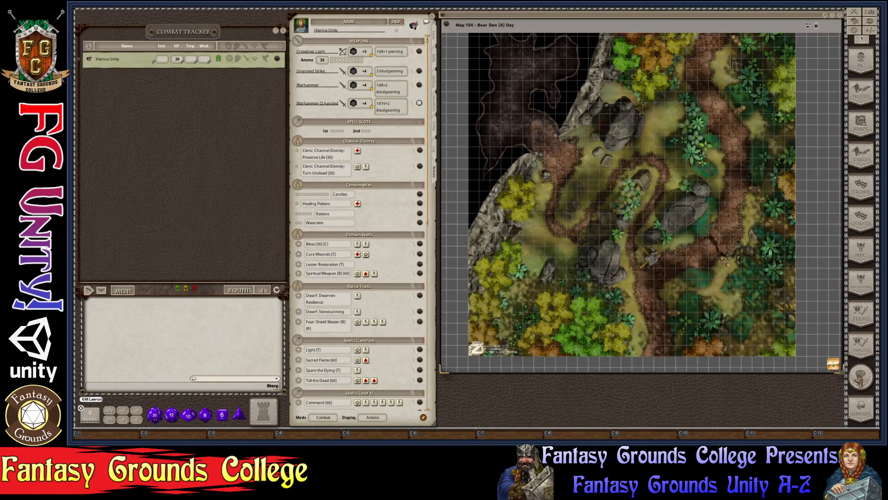
Step: Examine the Bear Den map at different magnifications around the boulders, the cave entrance and the loop in the path
scroll(729, 276, up, 6)
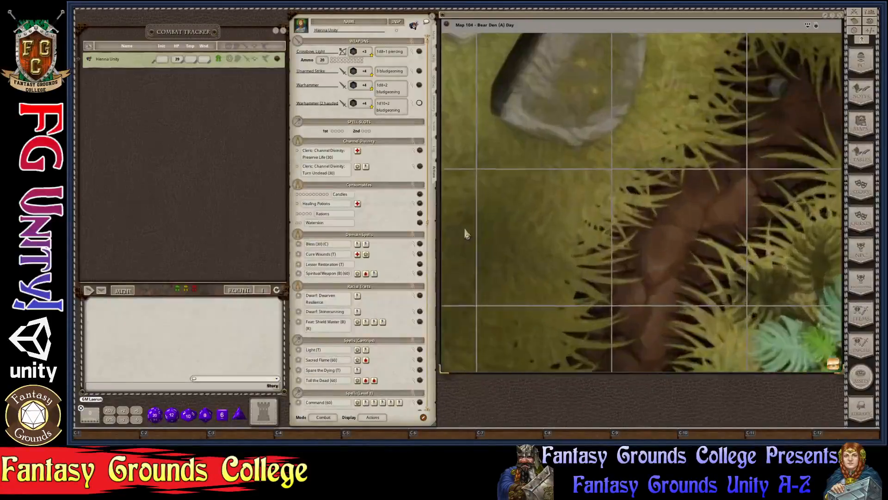
scroll(583, 231, down, 4)
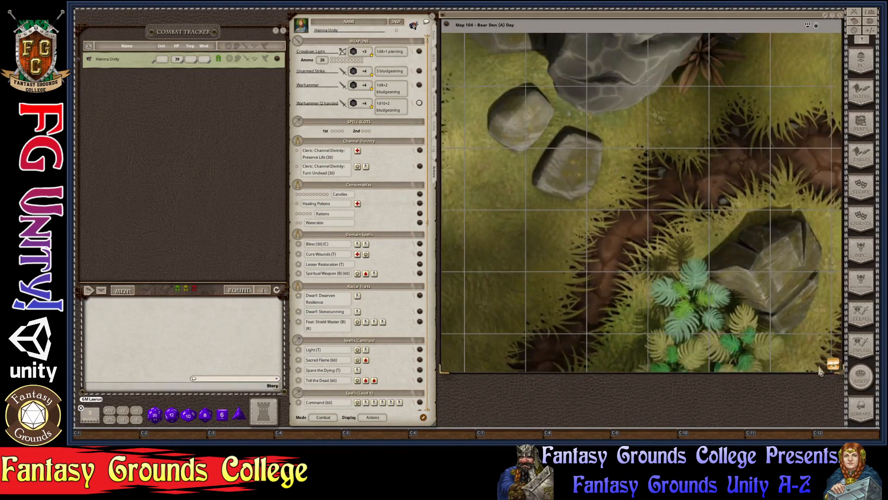
scroll(721, 276, down, 2)
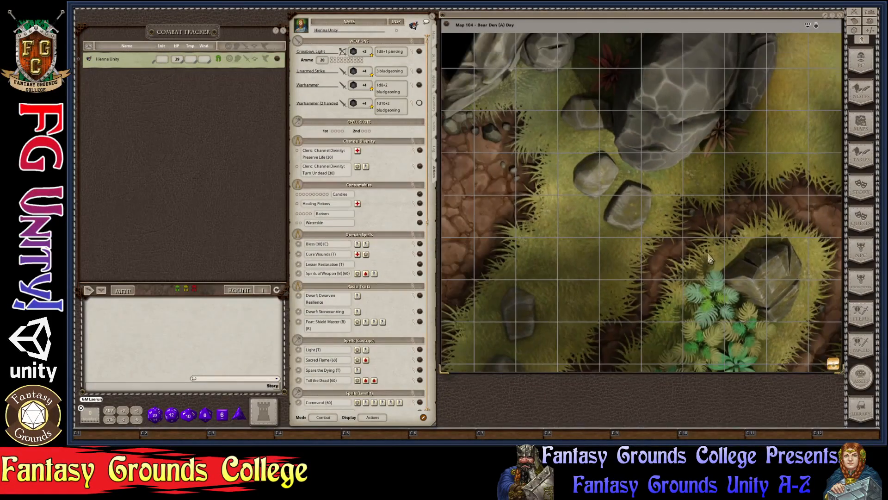
scroll(710, 259, down, 4)
scroll(714, 267, up, 2)
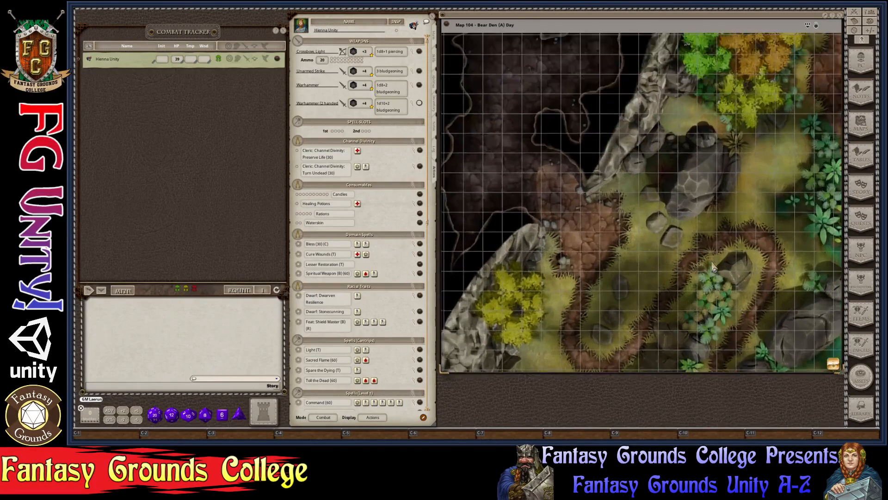
scroll(714, 267, up, 2)
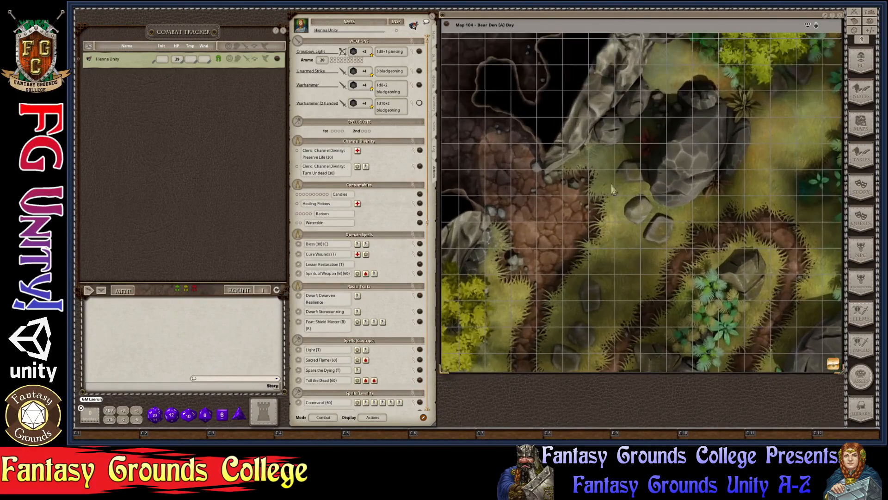
Step: Unlock the Bear Den map briefly to look at its editing tools, display its toolbar and fit the whole image in the window
click(818, 26)
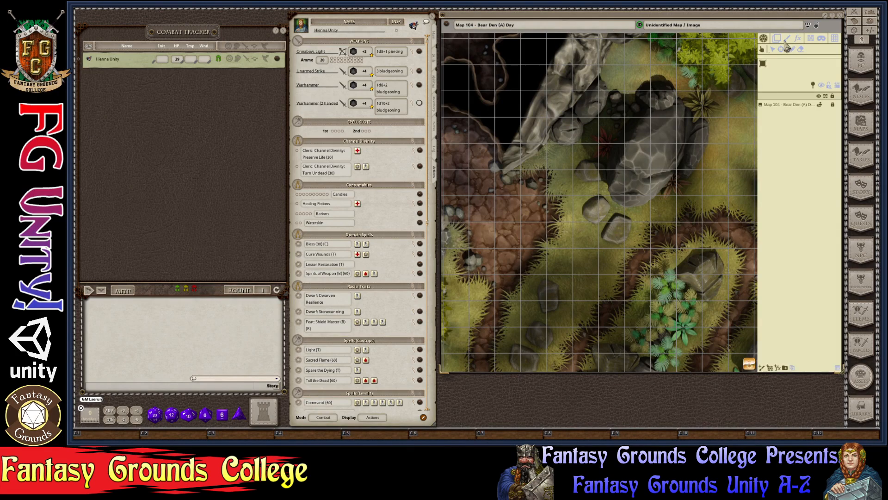
click(808, 26)
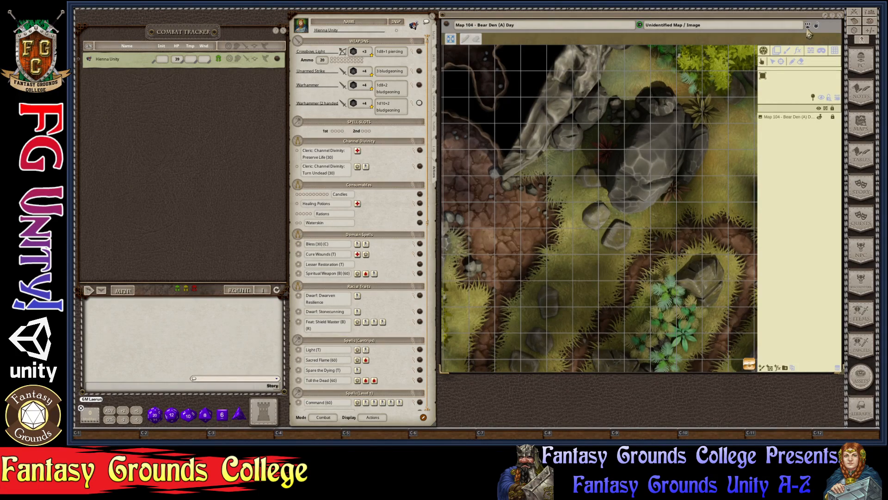
click(450, 41)
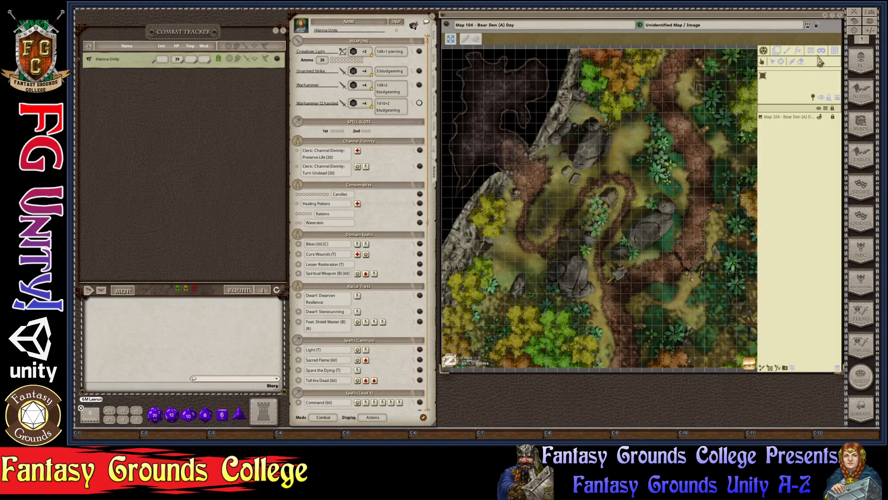
click(817, 27)
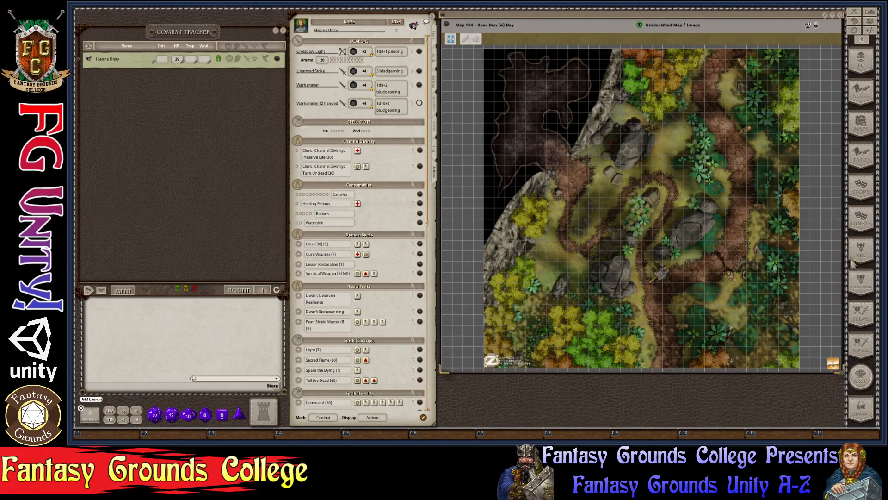
click(452, 42)
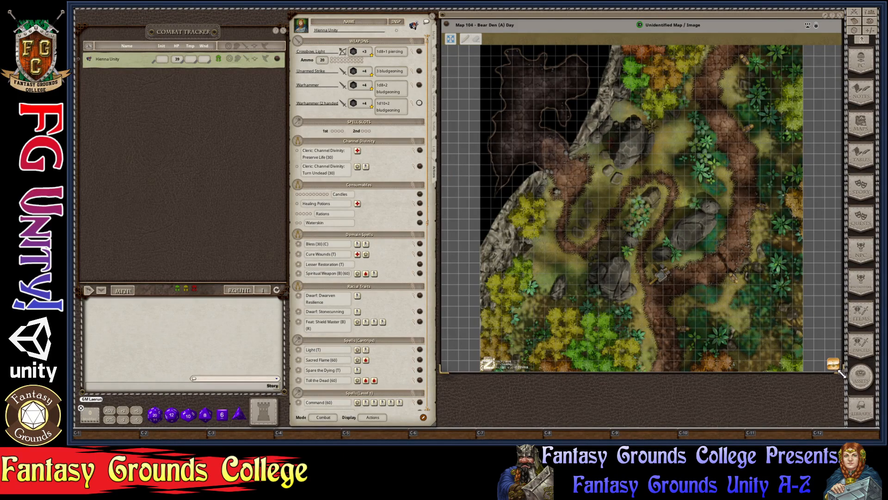
Step: Narrow the window to the map's width, place it against the sidebar and refit the image
drag(841, 373, 764, 375)
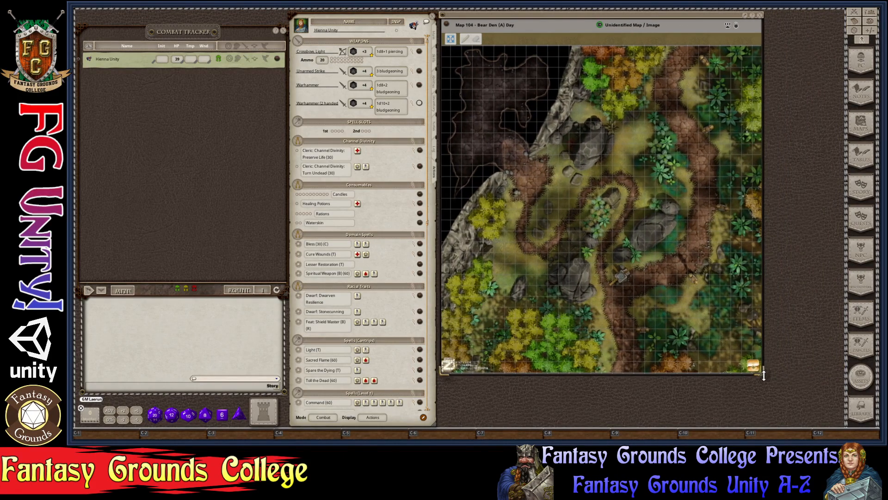
drag(597, 20, 673, 20)
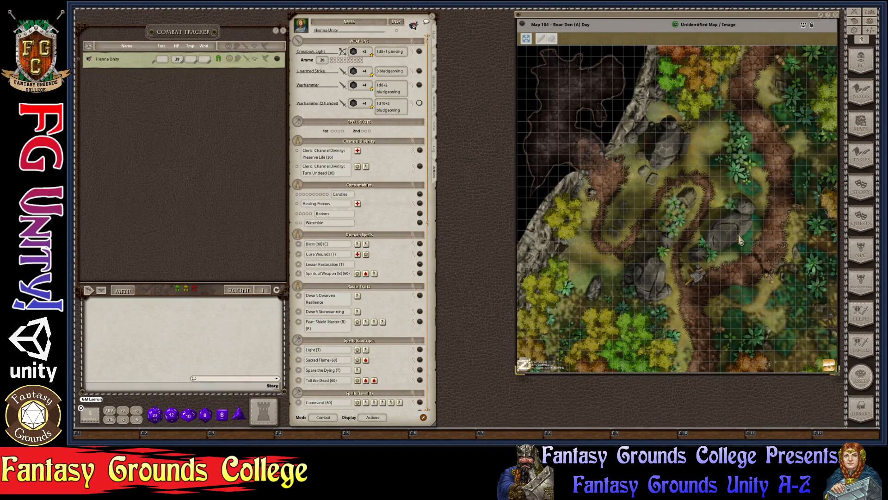
click(529, 43)
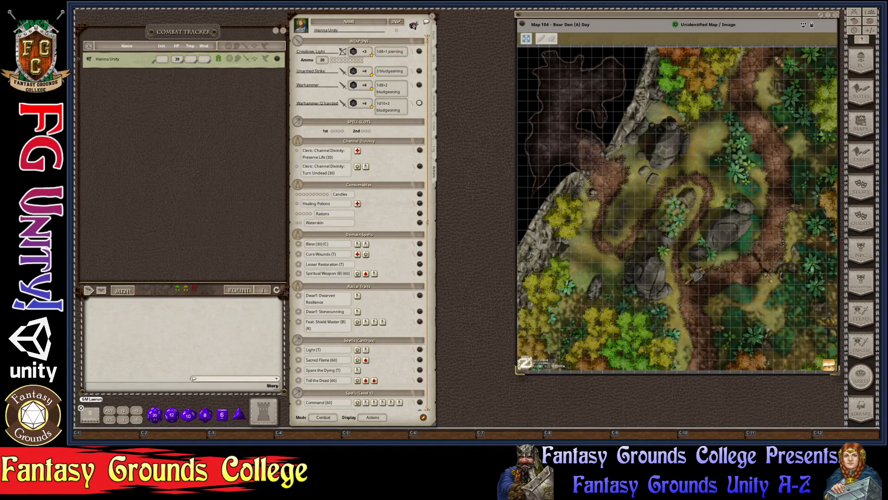
Step: Place the map window back beside the character sheet and reduce its width and height
drag(605, 18, 538, 20)
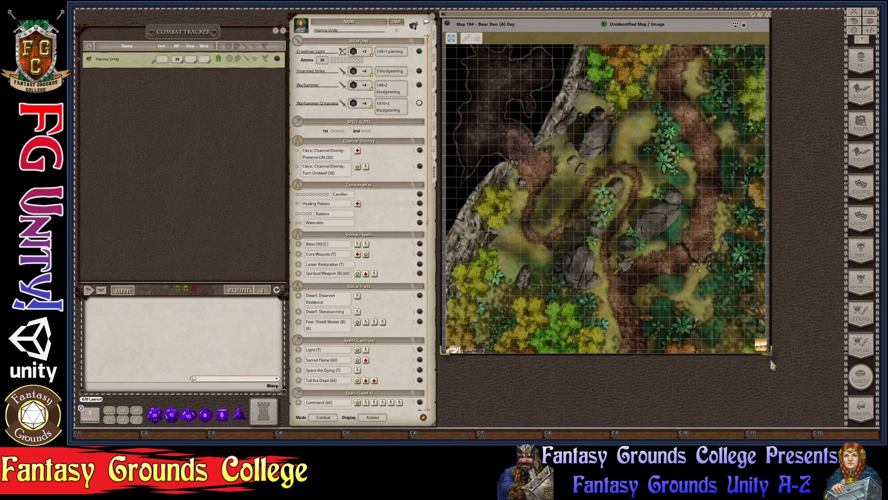
drag(772, 358, 735, 336)
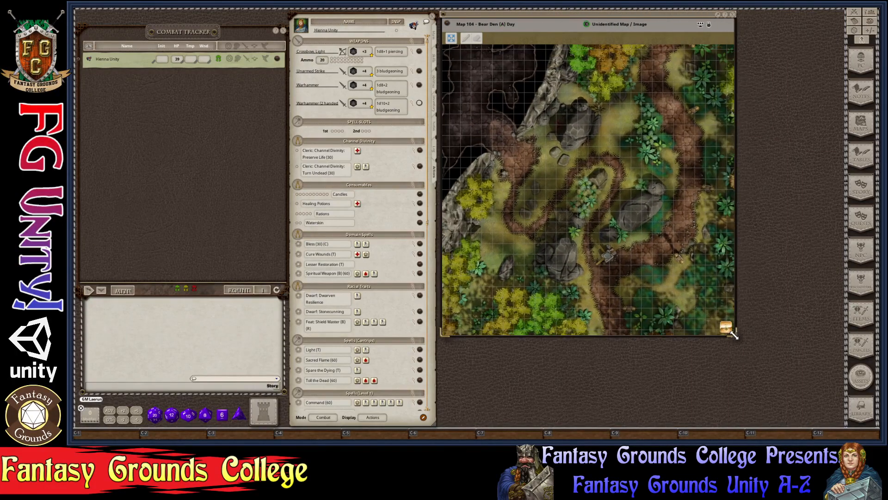
key(ctrl)
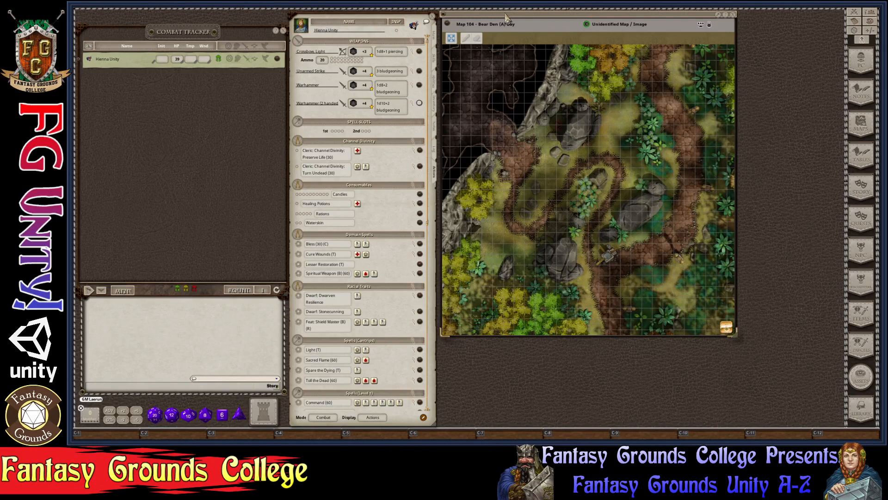
Step: Try the resized map window against the sidebar, and return it beside the character sheet, enlarged to fill the space up to the sidebar
drag(506, 18, 616, 15)
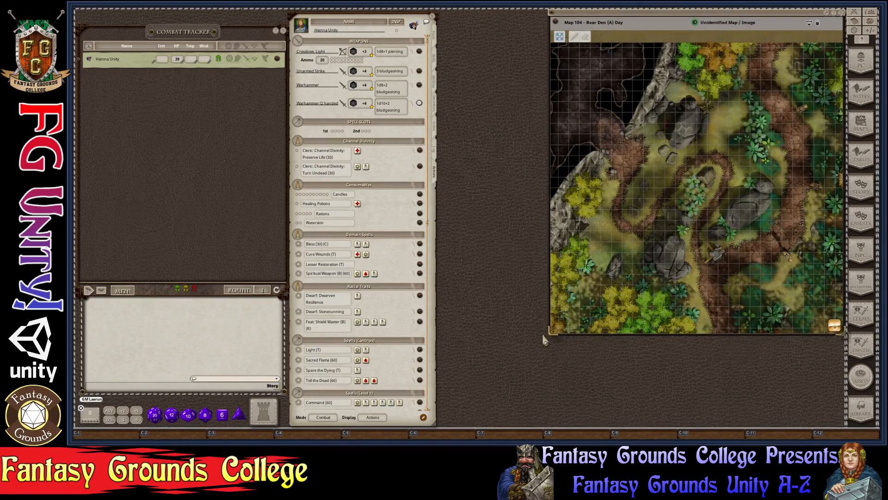
mouse_move(550, 334)
mouse_down()
mouse_move(527, 341)
mouse_move(550, 344)
mouse_up()
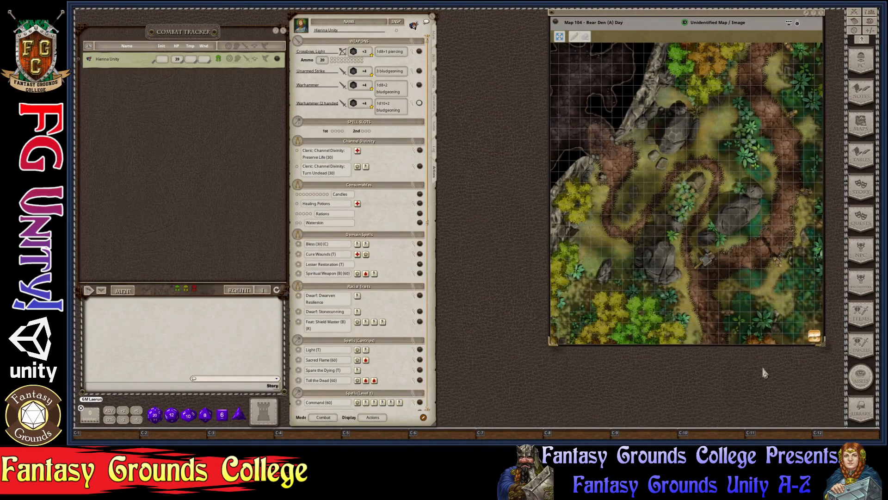
drag(826, 347, 838, 358)
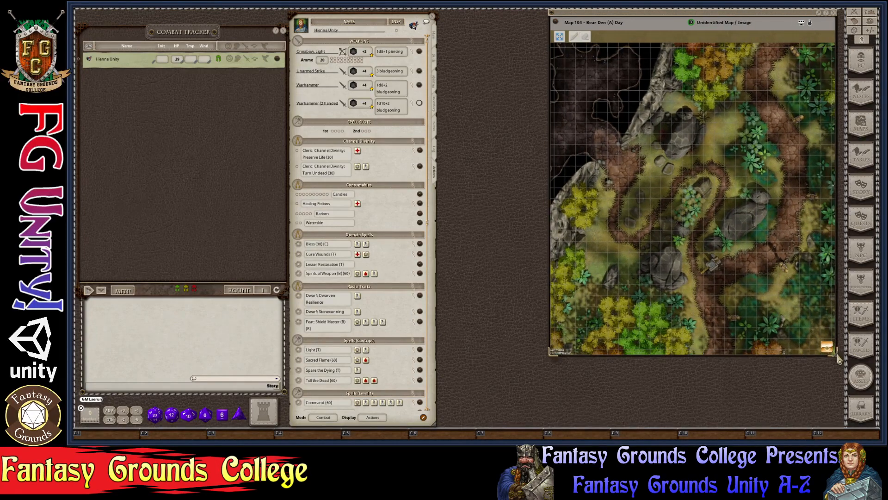
drag(780, 296, 671, 295)
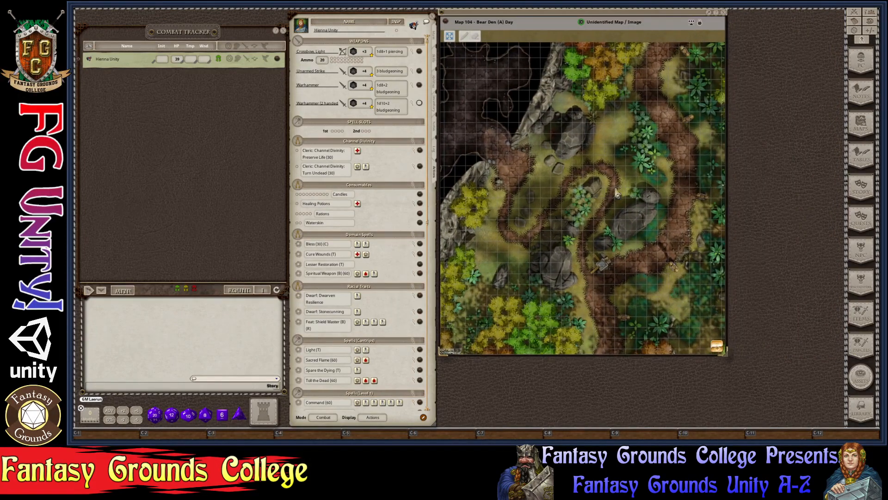
drag(728, 356, 842, 369)
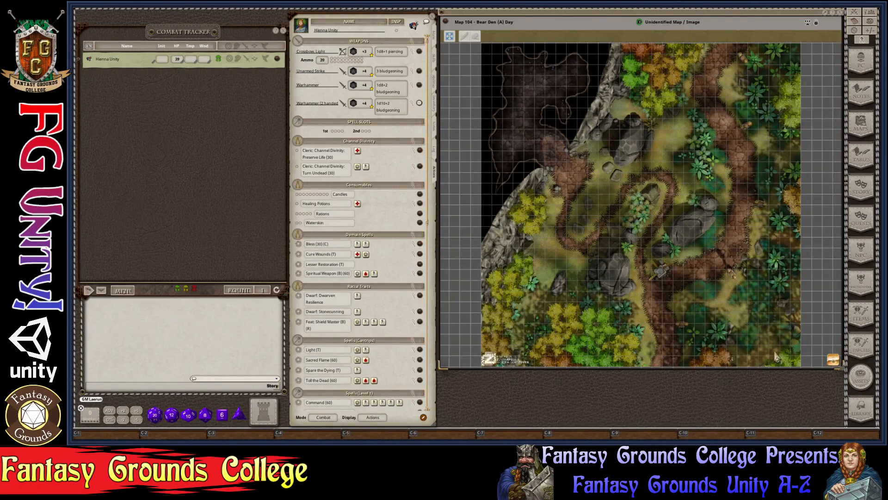
Step: Shrink the map's view and apply a View zoom option that scales the image up to fill the window
scroll(698, 320, down, 3)
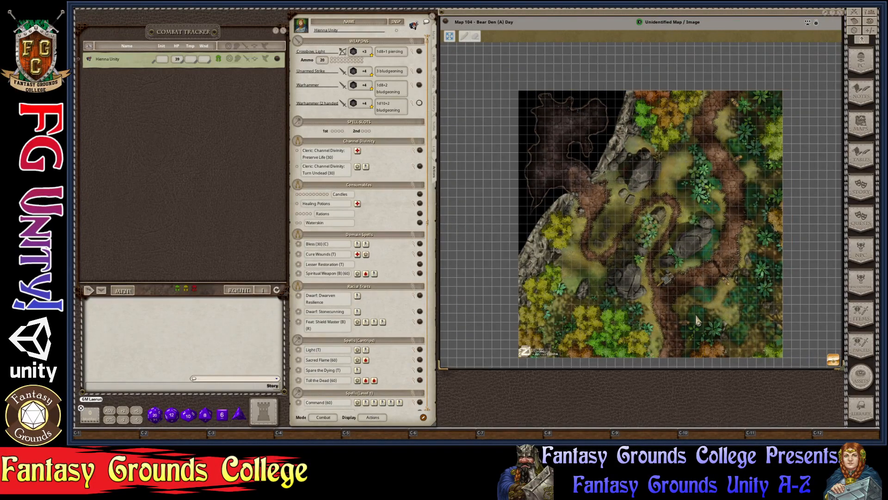
right_click(696, 147)
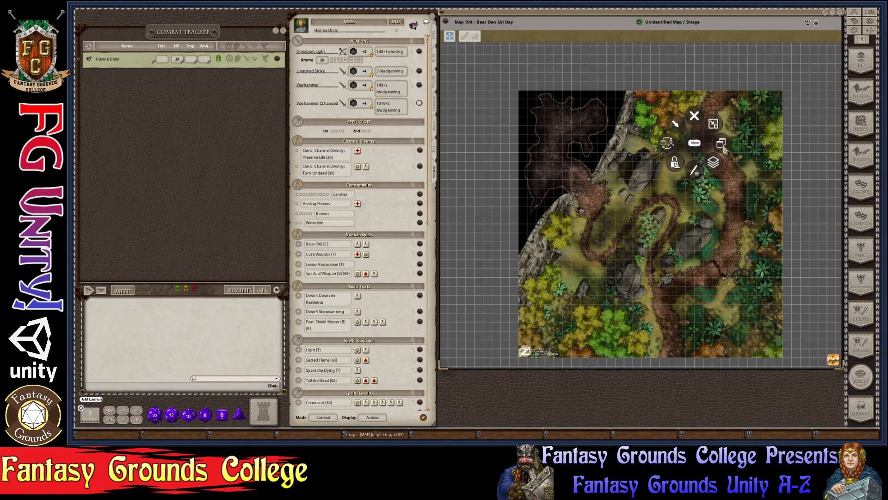
click(721, 144)
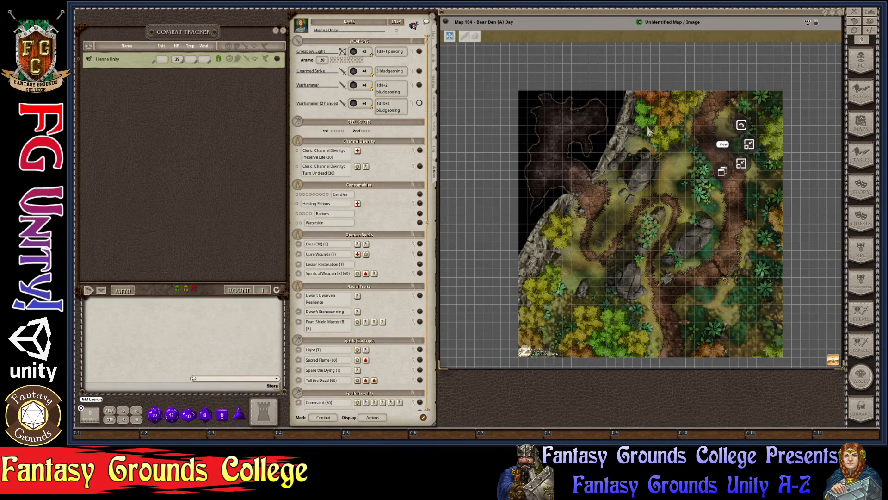
click(742, 168)
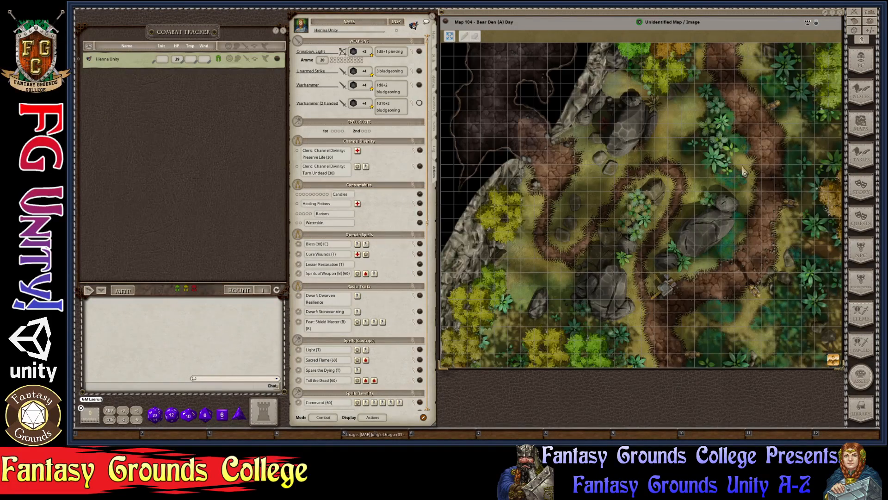
key(ctrl)
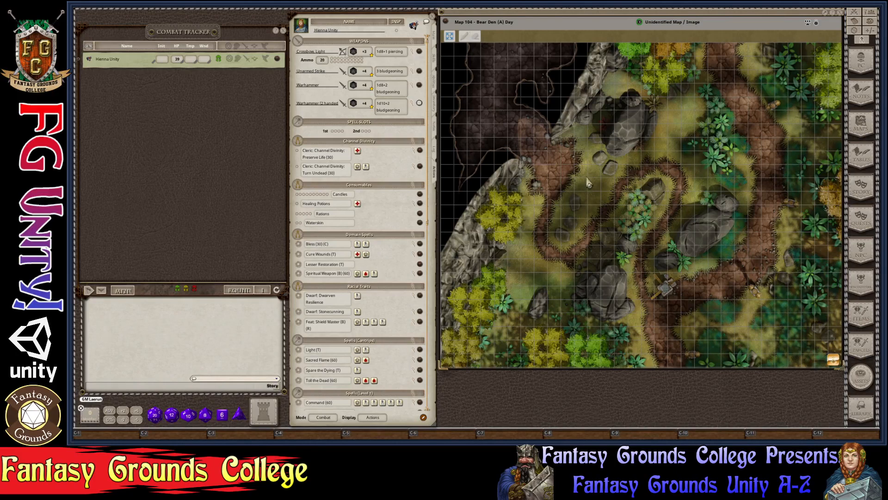
Step: Examine the Bear Den map at varying magnifications, from its full extent to a close view of the clearing south of the cave entrance
scroll(589, 181, down, 1)
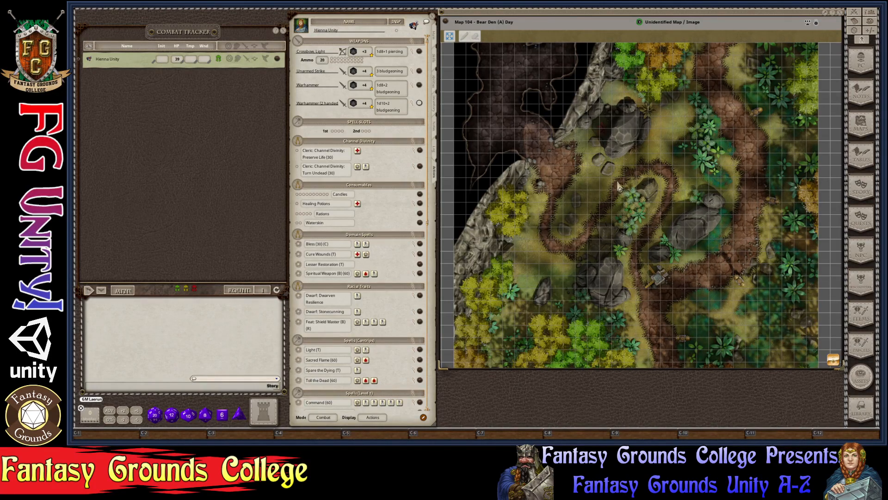
scroll(619, 186, up, 1)
scroll(618, 186, down, 1)
scroll(618, 186, up, 1)
scroll(618, 186, down, 1)
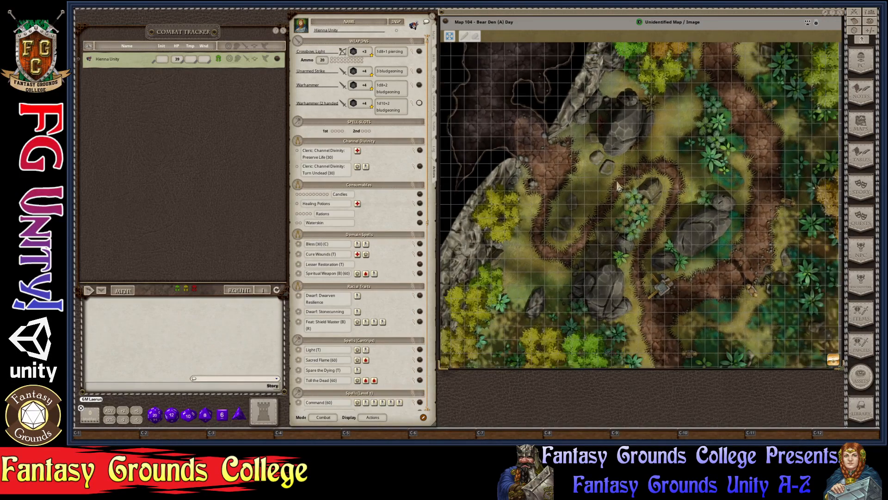
scroll(585, 186, up, 1)
scroll(585, 186, up, 1)
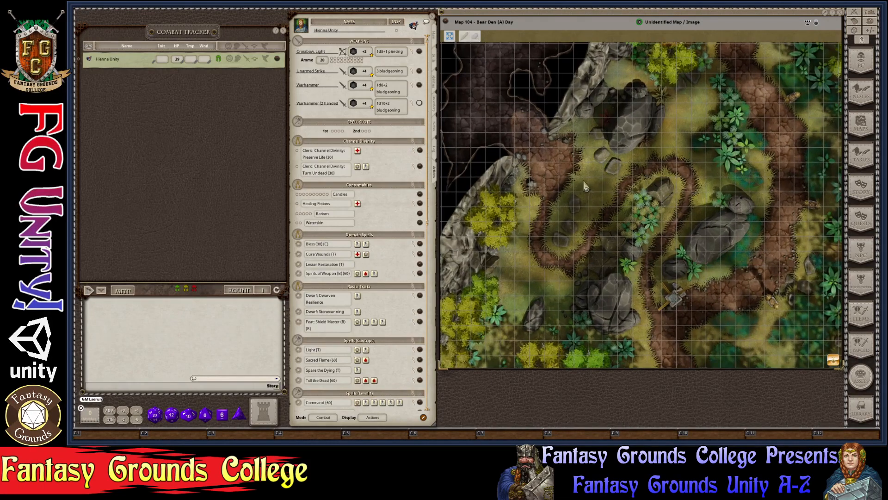
scroll(584, 186, down, 3)
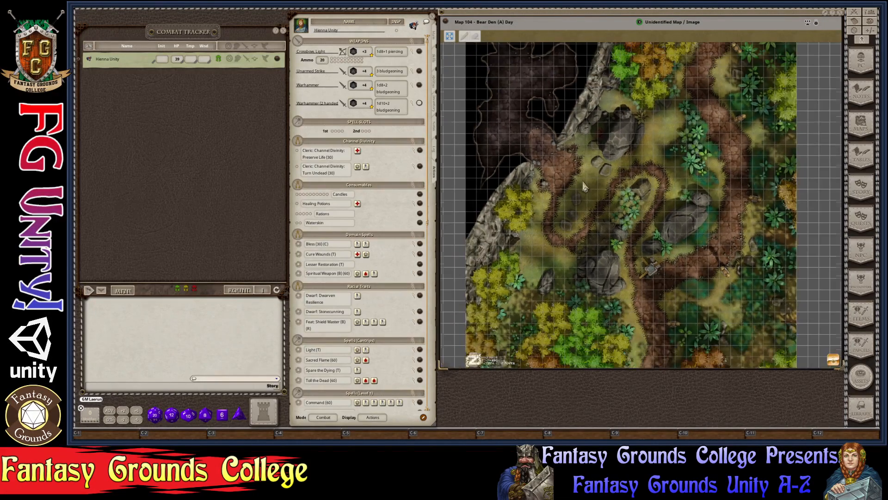
scroll(584, 186, up, 2)
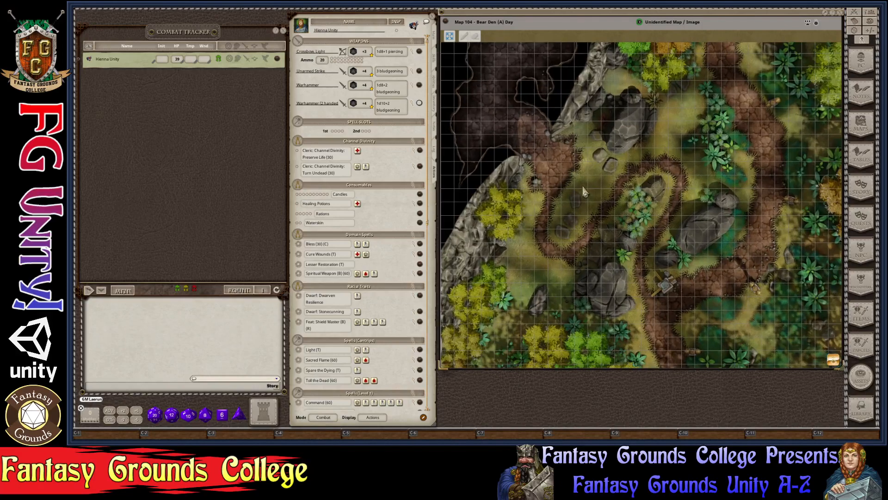
scroll(585, 191, down, 1)
scroll(585, 192, up, 1)
scroll(586, 175, down, 1)
scroll(587, 176, up, 1)
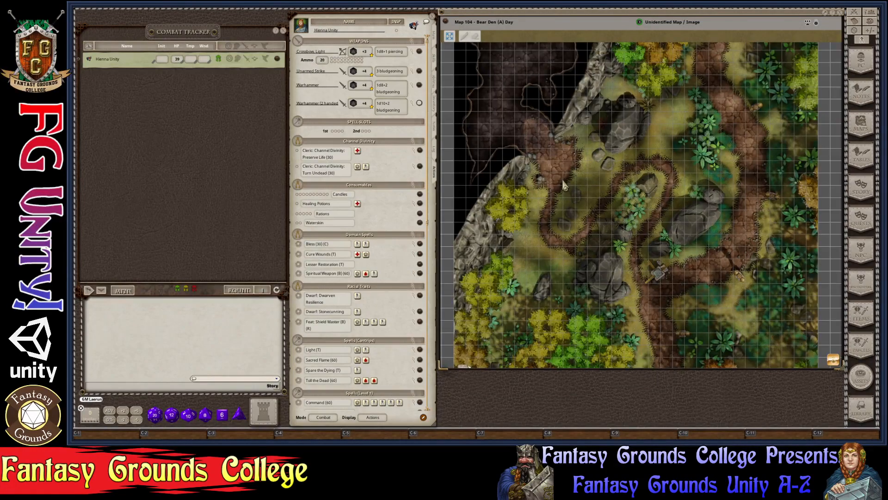
scroll(565, 185, down, 2)
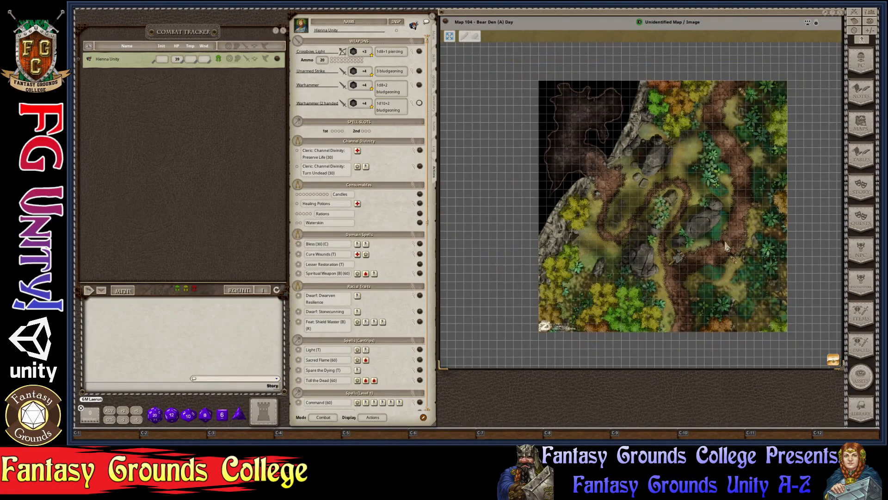
scroll(668, 278, up, 5)
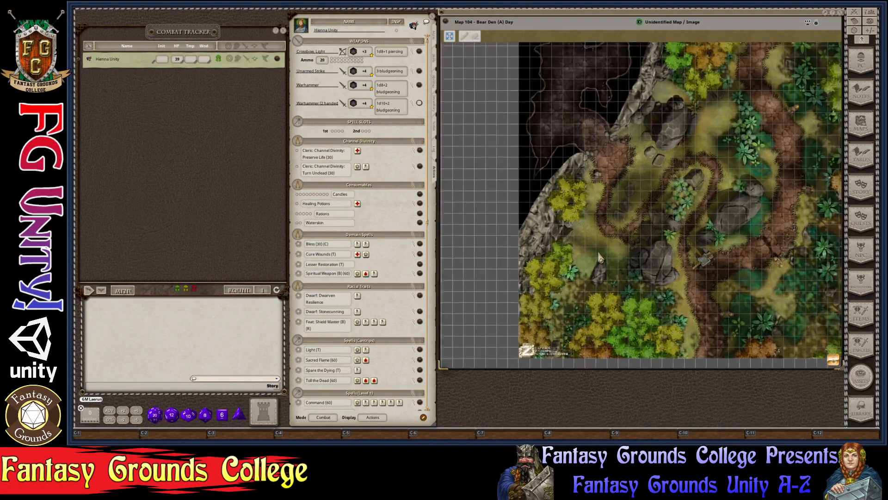
scroll(597, 242, down, 2)
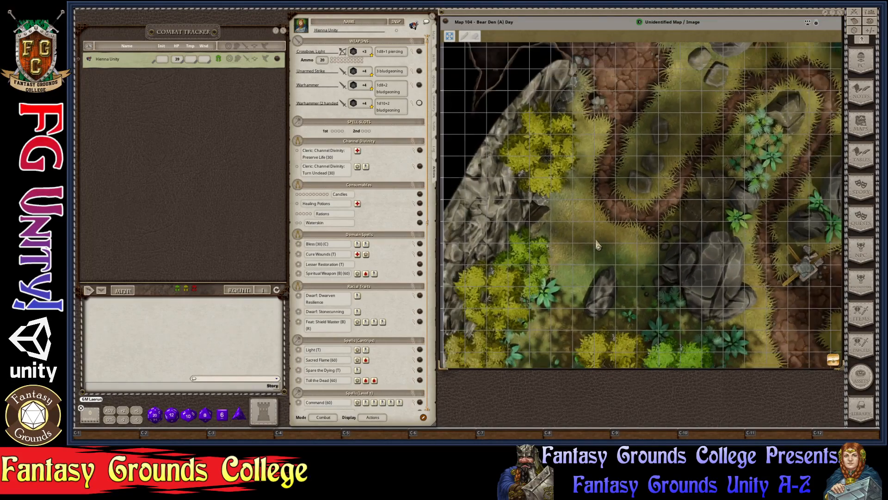
Step: Fit the whole map in its window and magnify the area around the winding dirt path
scroll(595, 242, up, 1)
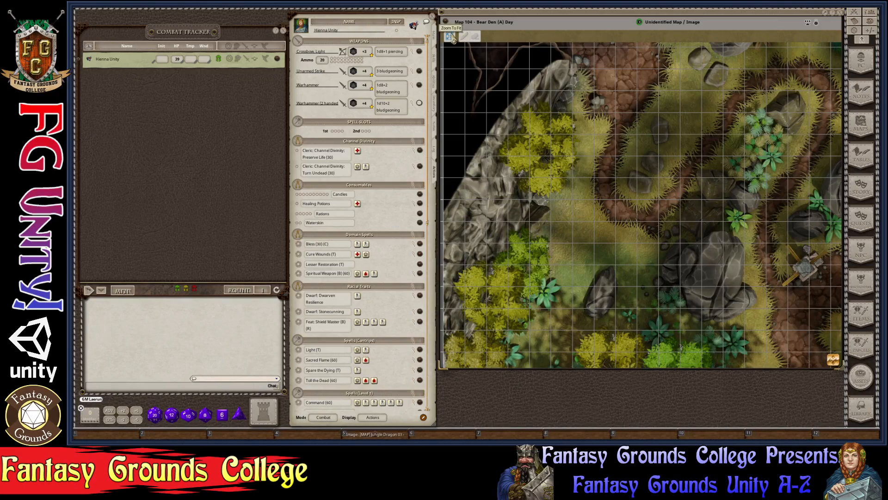
click(449, 36)
scroll(615, 208, up, 4)
scroll(551, 212, up, 2)
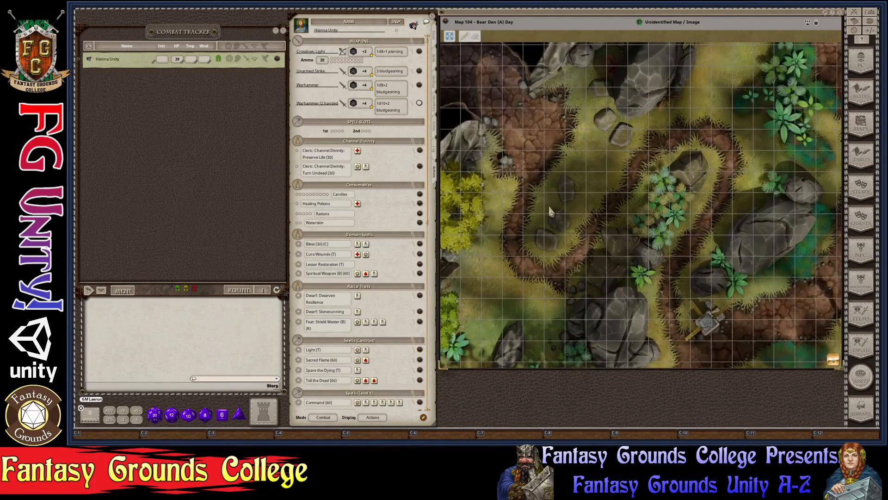
scroll(551, 212, up, 1)
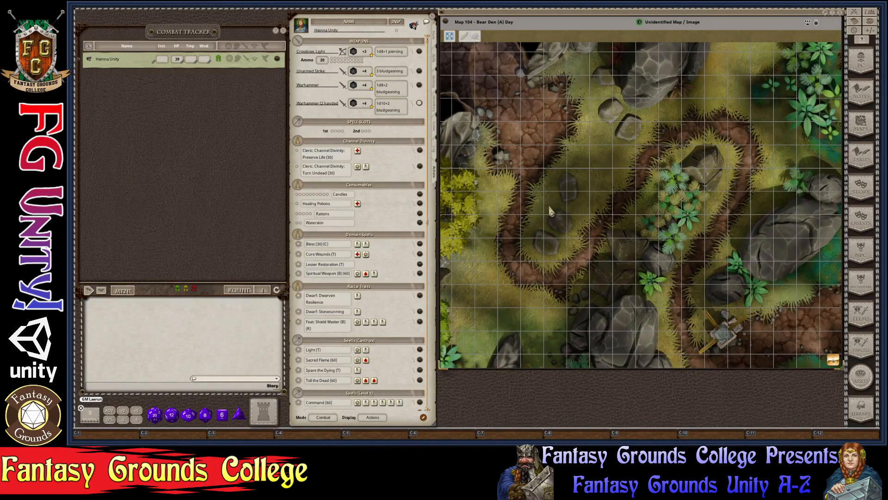
scroll(520, 176, down, 3)
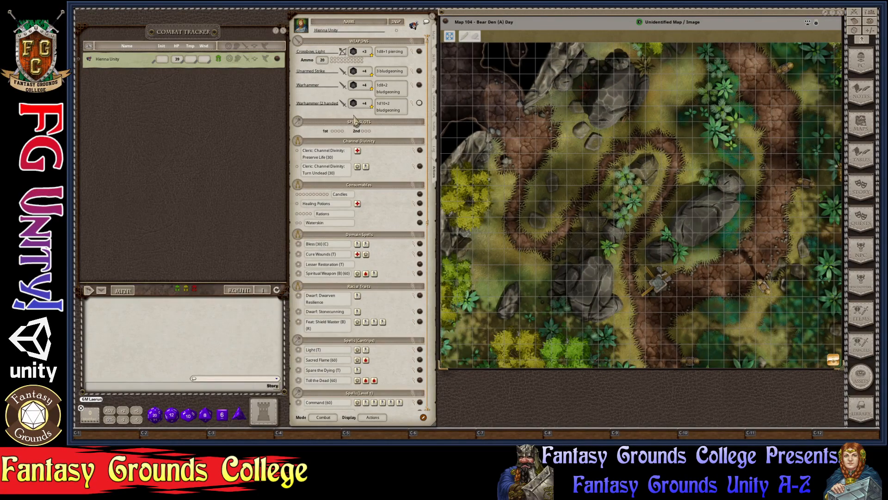
scroll(528, 151, up, 1)
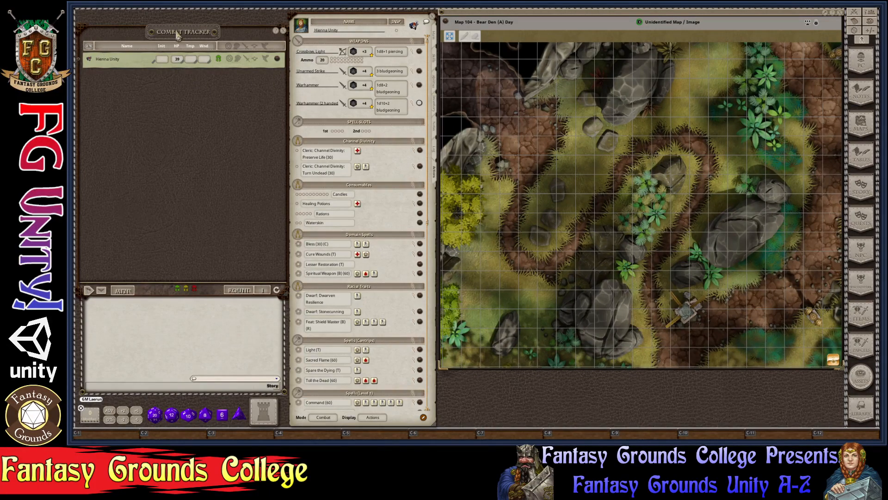
Step: Open the list of player characters and close it again
click(863, 67)
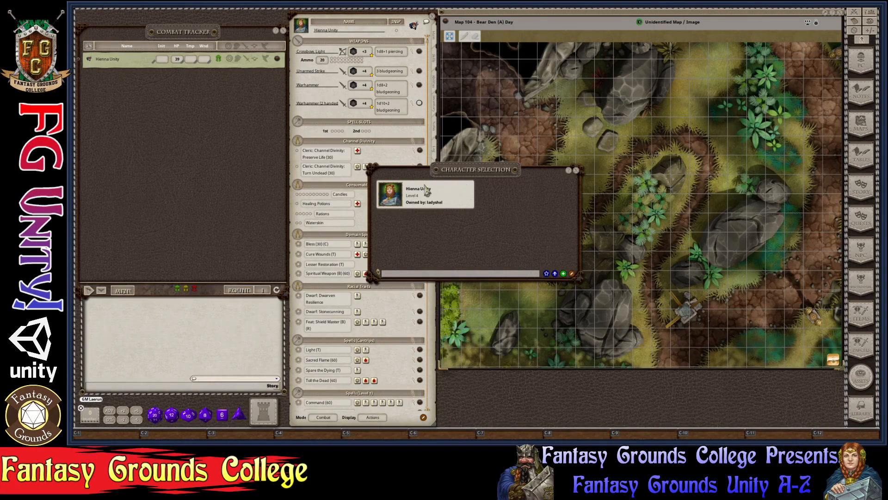
key(ctrl)
click(578, 172)
key(ctrl)
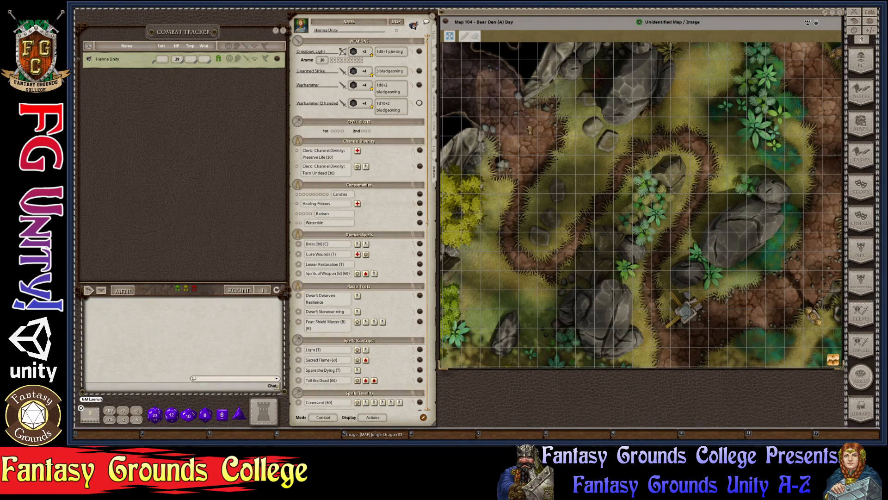
Step: Place the character's token from the combat tracker on the dirt path outside the cave entrance, seen close up
scroll(524, 183, up, 3)
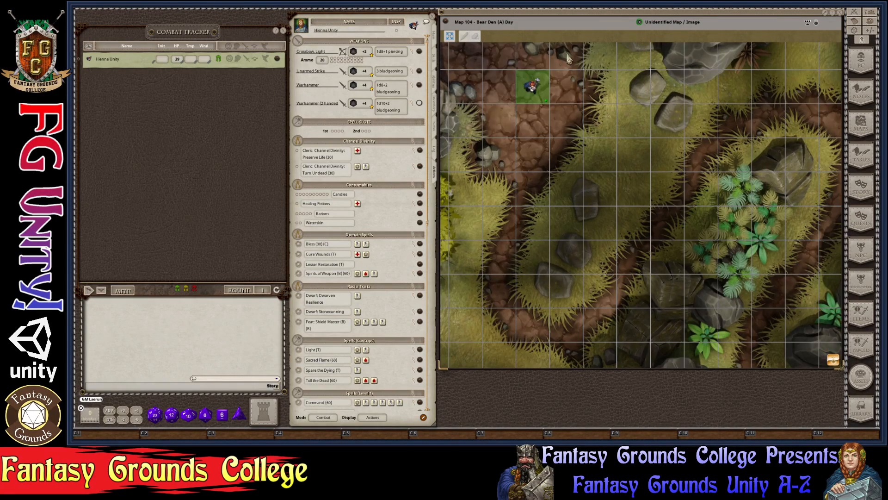
scroll(559, 95, down, 1)
scroll(558, 95, up, 4)
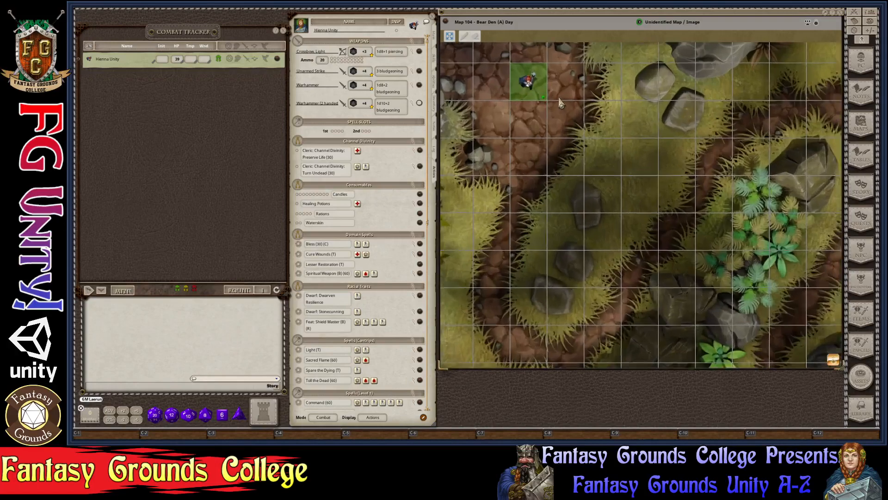
scroll(560, 102, up, 1)
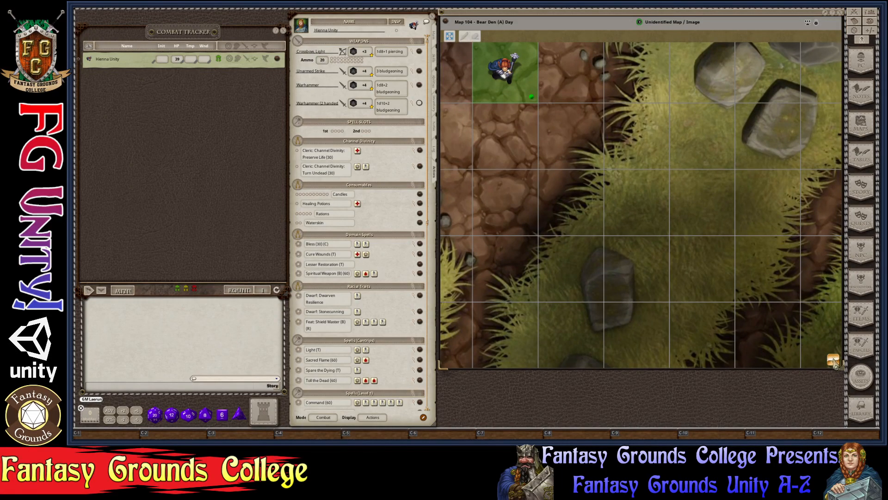
Step: Pan the enlarged map two squares down and one square across to bring the character's token nearer the window's center
key(ctrl)
key(ctrl)
key(ctrl)
scroll(645, 245, up, 3)
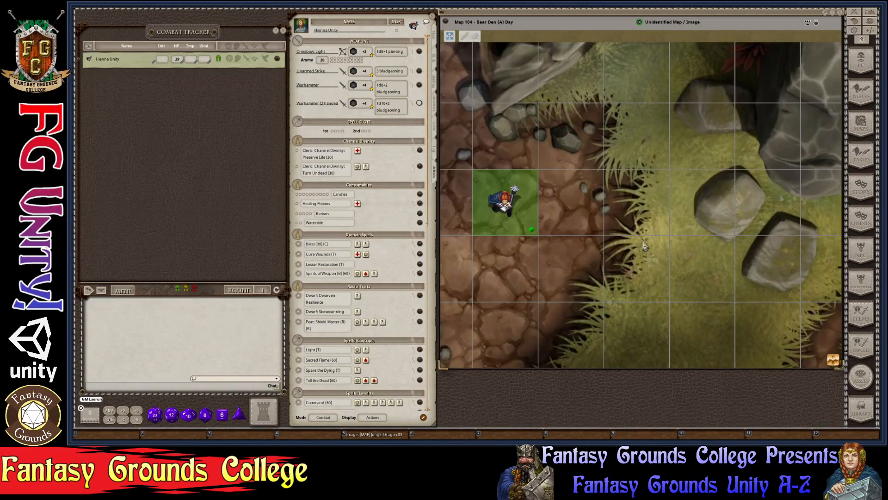
key(ctrl)
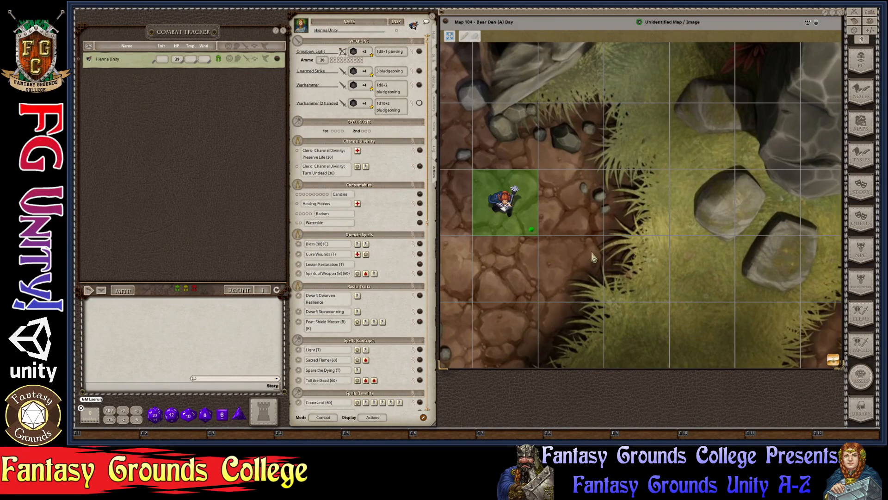
scroll(594, 257, left, 2)
key(ctrl)
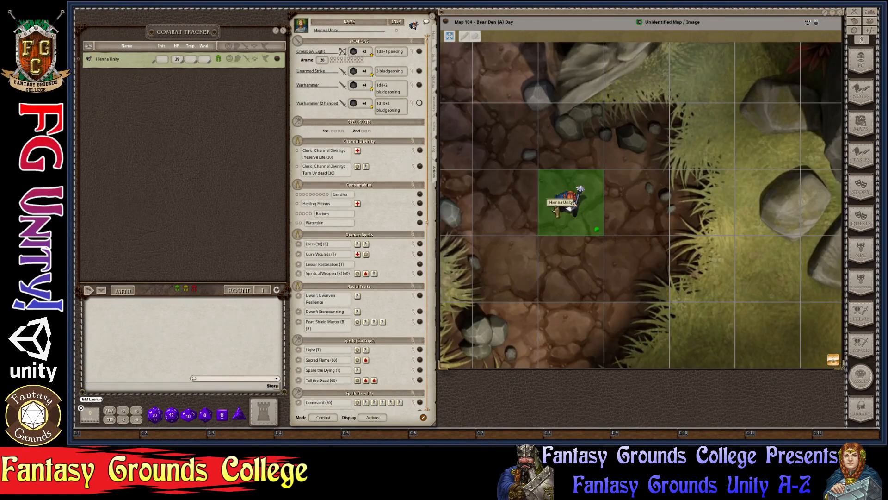
Step: Scale up the character's token so that it fills its grid square
scroll(565, 214, up, 3)
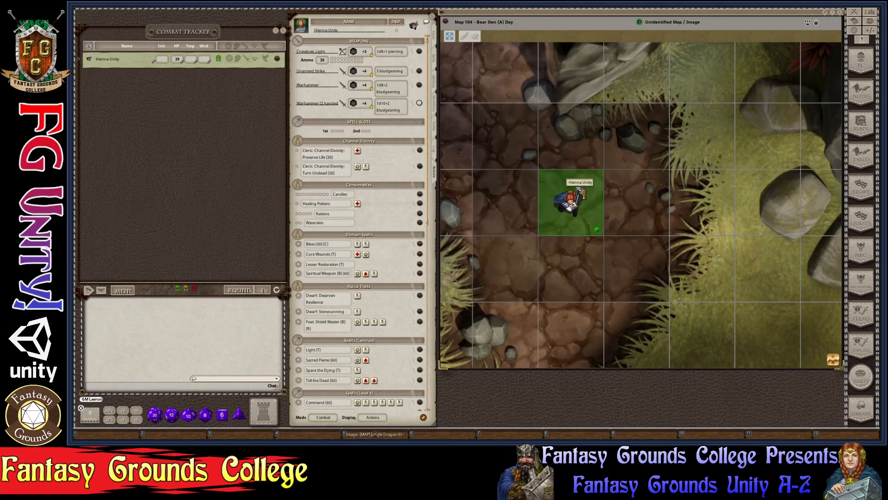
scroll(571, 203, up, 2)
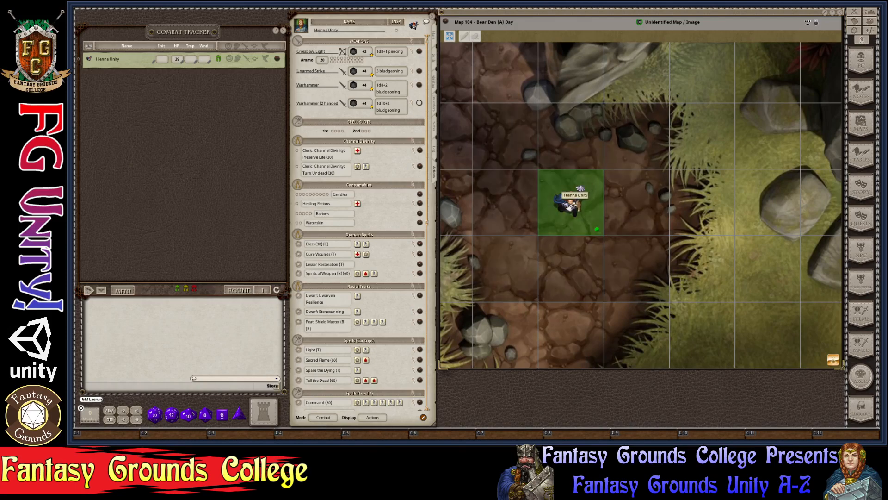
scroll(576, 204, up, 2)
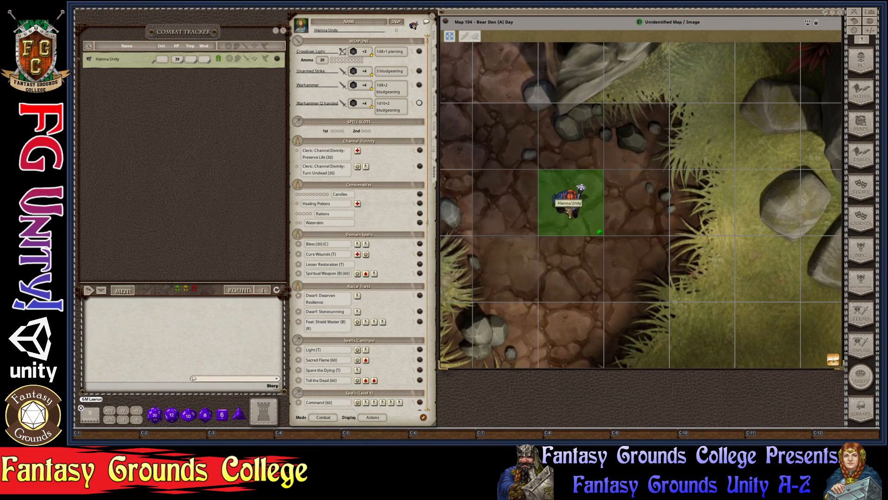
scroll(570, 203, up, 2)
scroll(599, 232, up, 3)
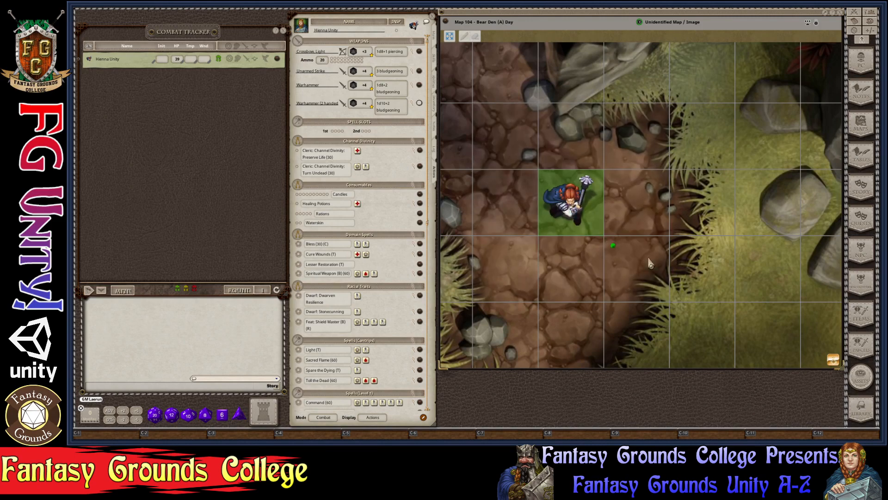
Step: Examine the enlarged token's appearance at wider and closer map magnifications
scroll(649, 262, down, 5)
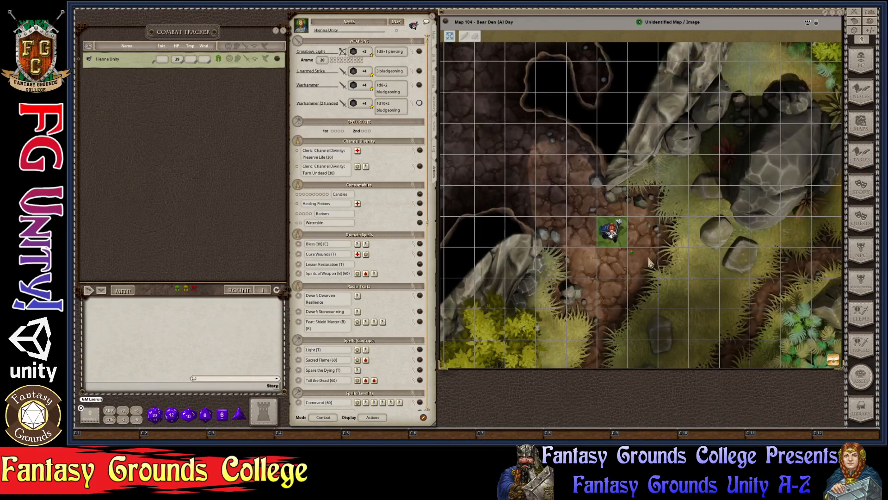
scroll(649, 263, down, 3)
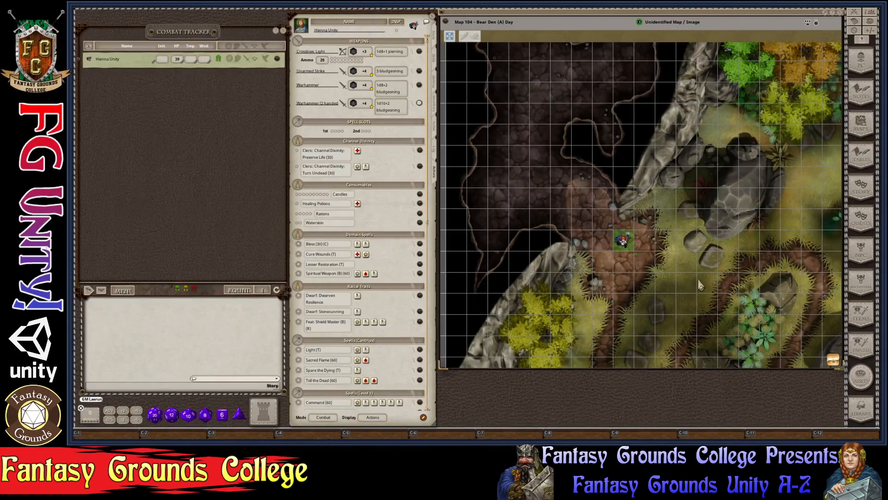
scroll(701, 289, up, 5)
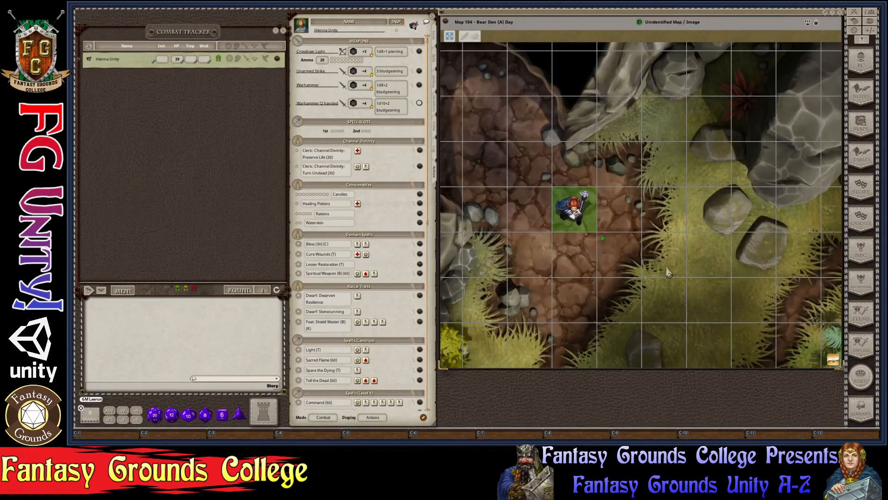
scroll(667, 273, down, 1)
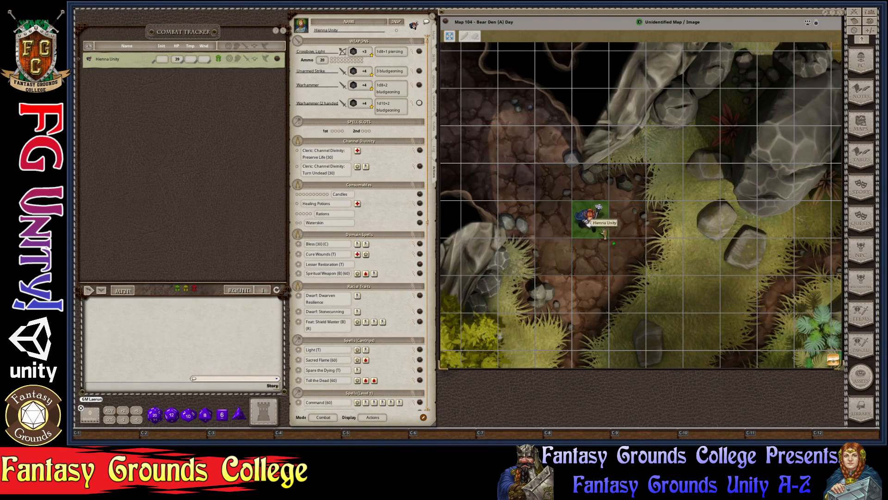
scroll(628, 253, up, 1)
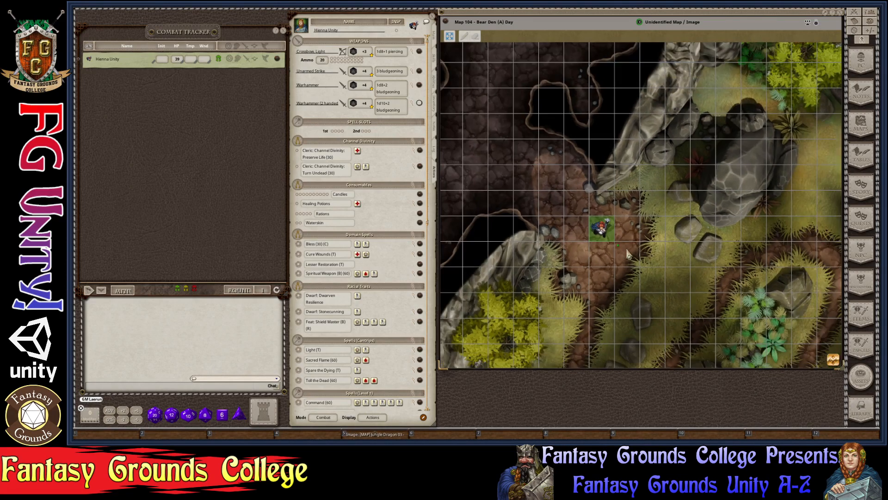
Step: Move the character's token one square south on the dirt path and enlarge it within its square
scroll(629, 251, up, 1)
scroll(629, 251, up, 3)
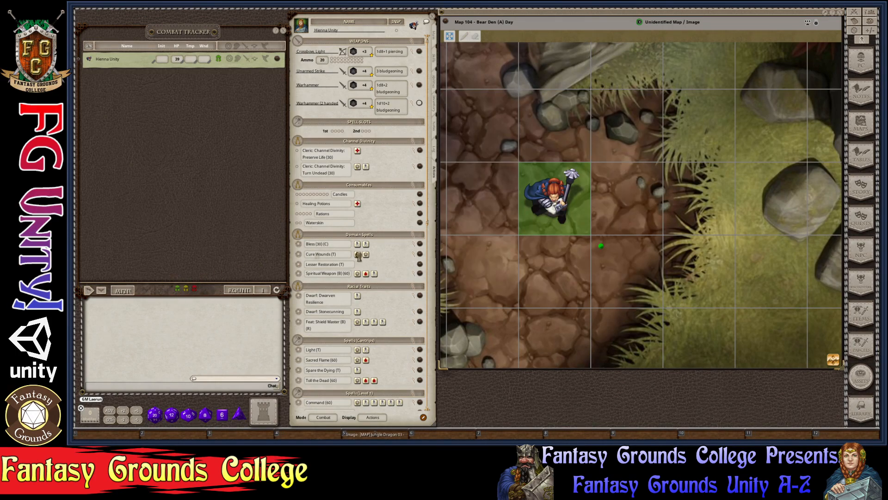
drag(554, 203, 560, 273)
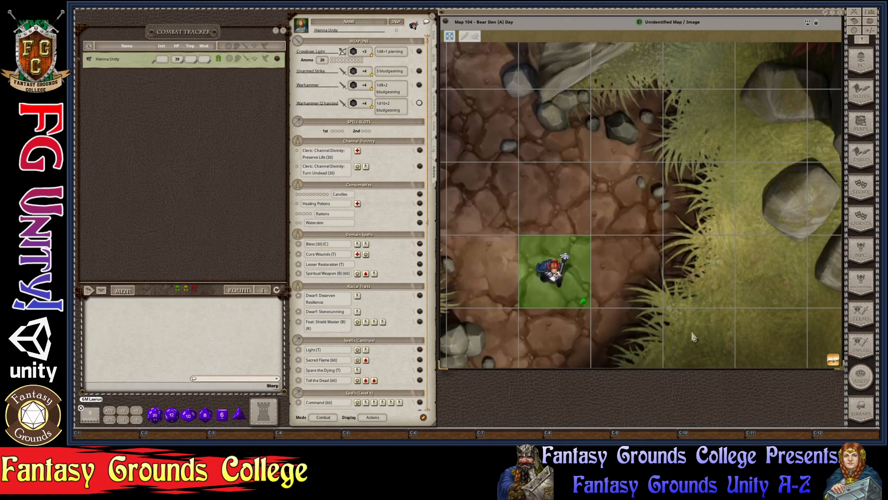
scroll(547, 276, up, 3)
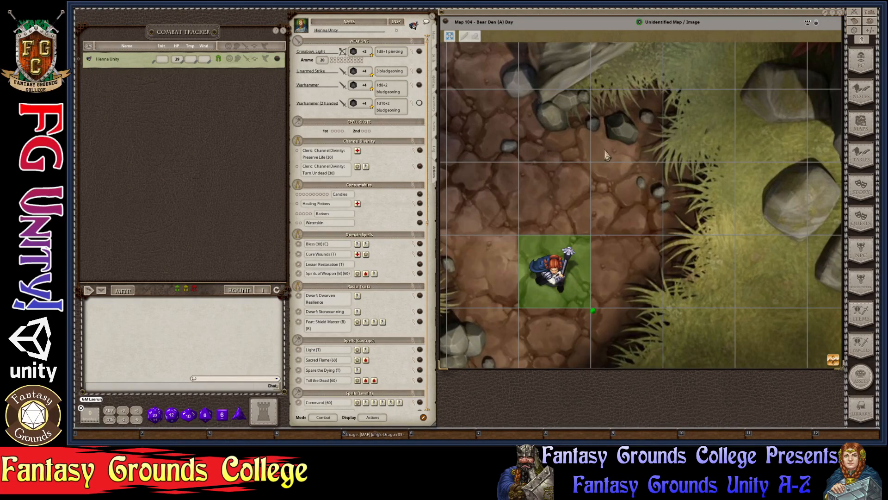
Step: Widen the map view from the token to take in the cave and the winding path
scroll(670, 185, down, 3)
scroll(671, 185, down, 2)
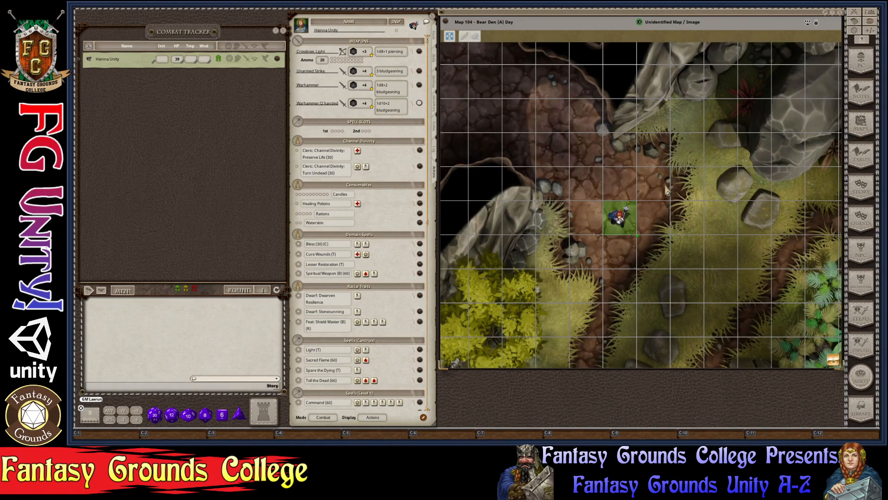
scroll(665, 190, down, 4)
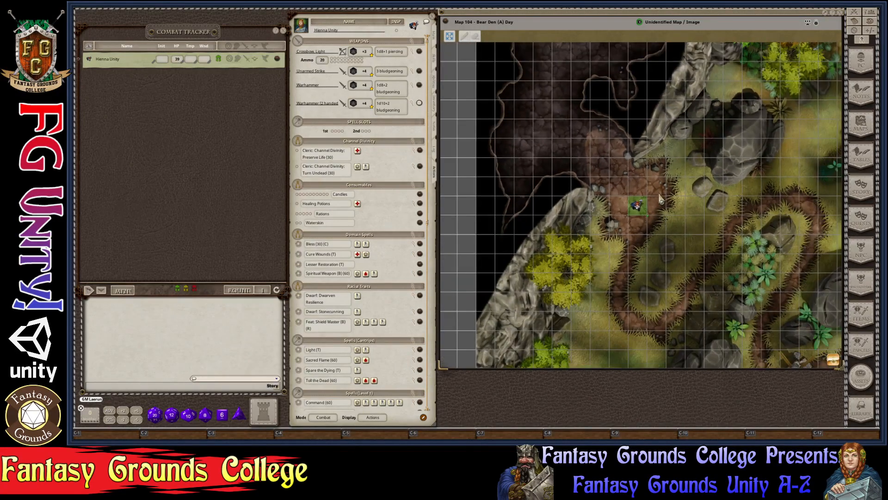
scroll(697, 215, up, 1)
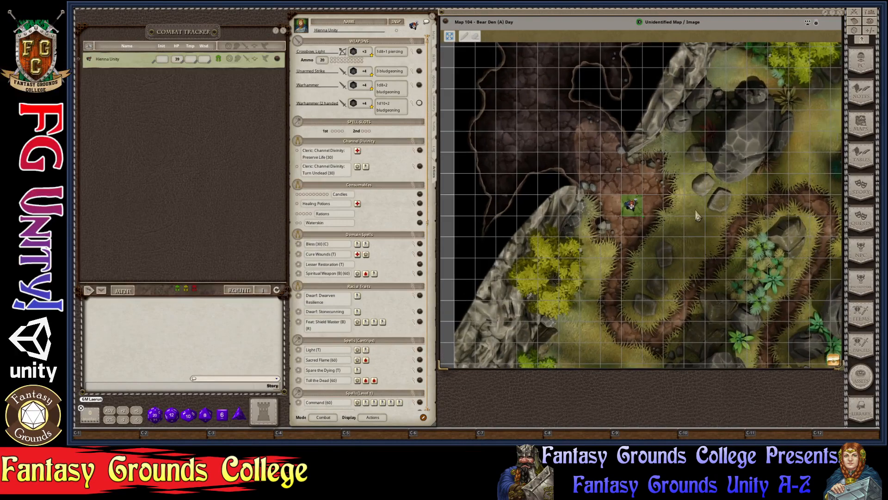
Step: Fit the whole map in its window, and return to a close view of the token and the cave entrance
click(452, 37)
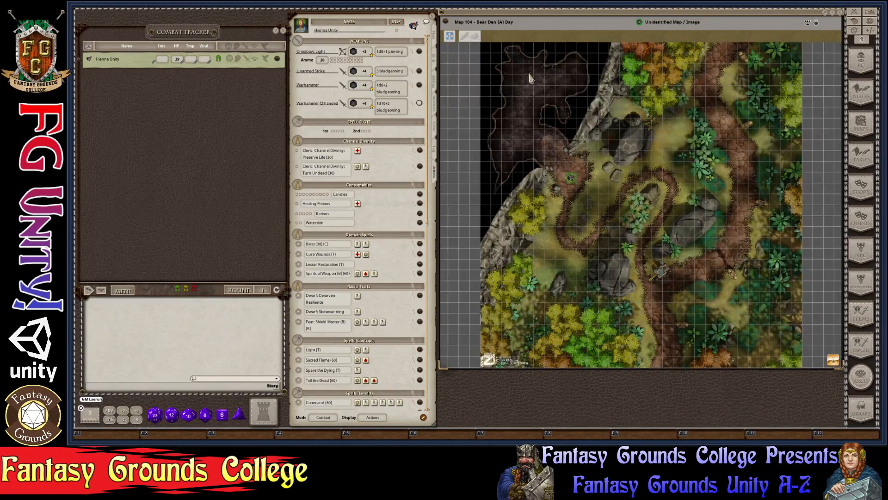
scroll(592, 199, up, 5)
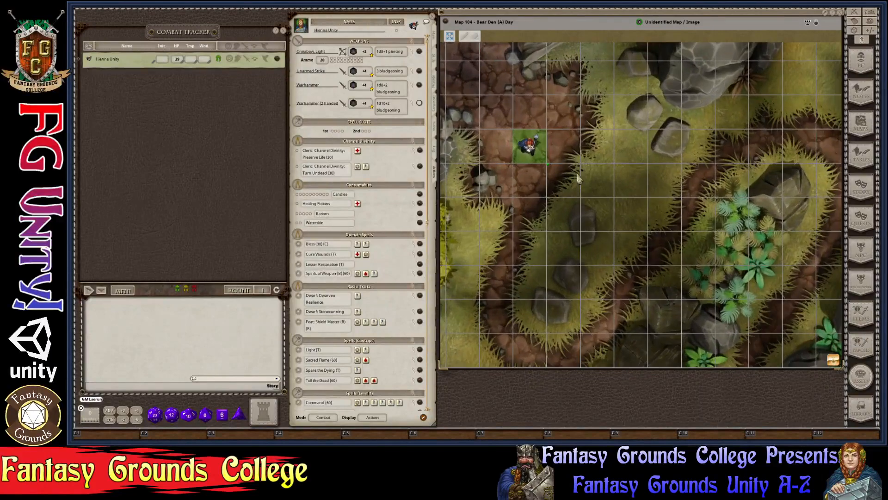
scroll(833, 366, down, 1)
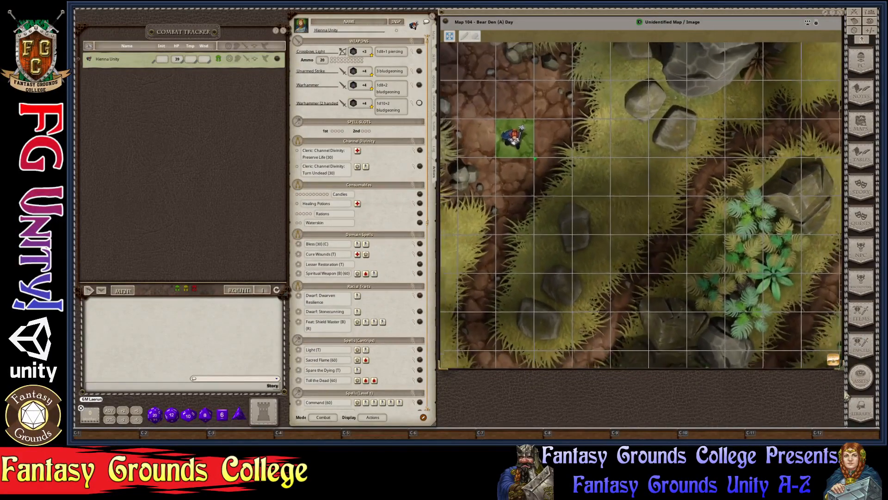
scroll(841, 370, up, 1)
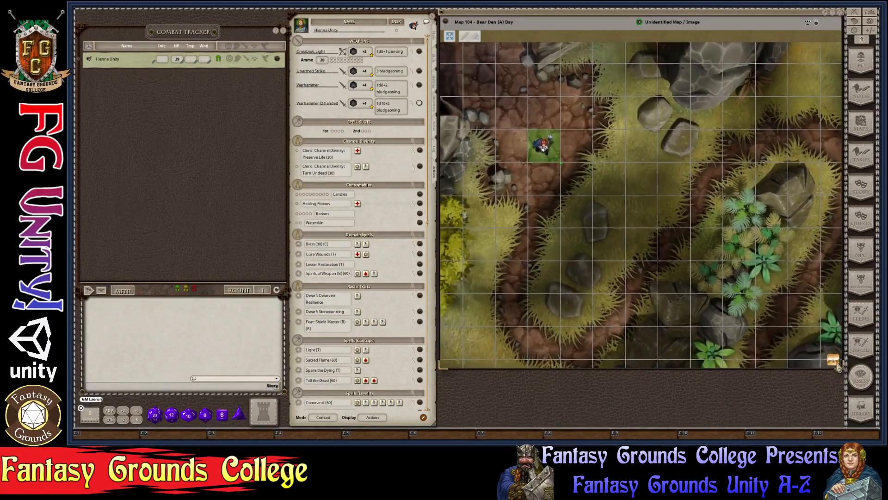
scroll(817, 356, down, 2)
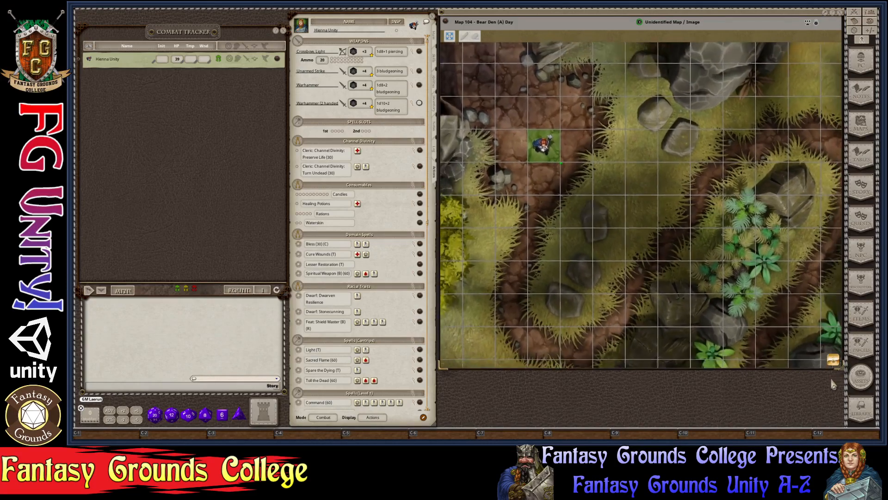
scroll(648, 194, up, 2)
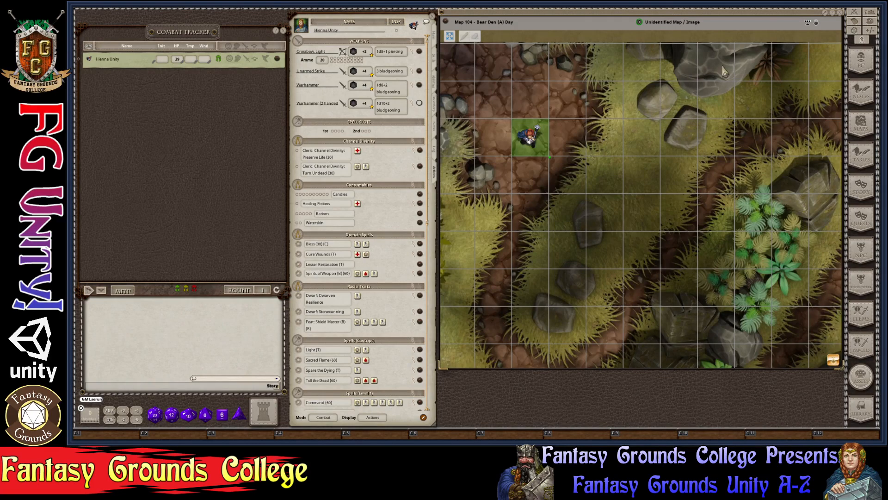
key(ctrl)
scroll(719, 70, down, 2)
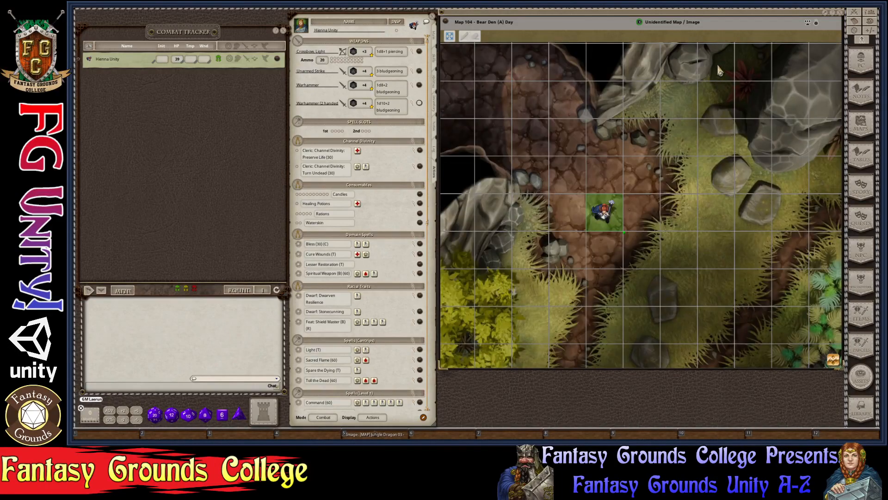
Step: Compare close and wide magnifications of the map around the token on the dirt path
key(ctrl)
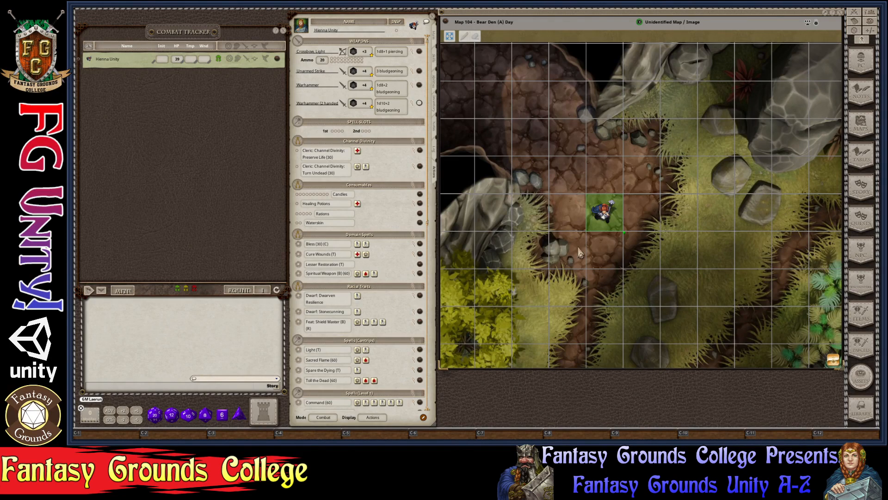
scroll(575, 266, up, 2)
scroll(575, 266, up, 1)
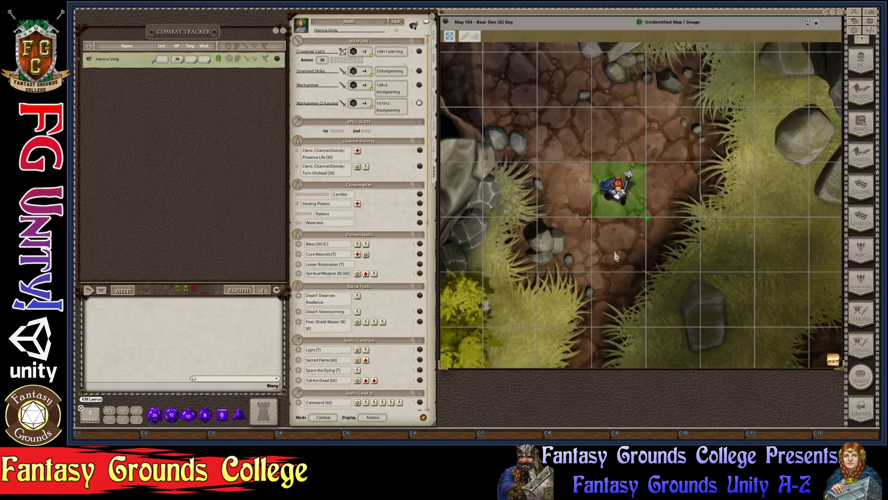
scroll(601, 261, down, 1)
scroll(616, 256, up, 7)
scroll(615, 256, down, 14)
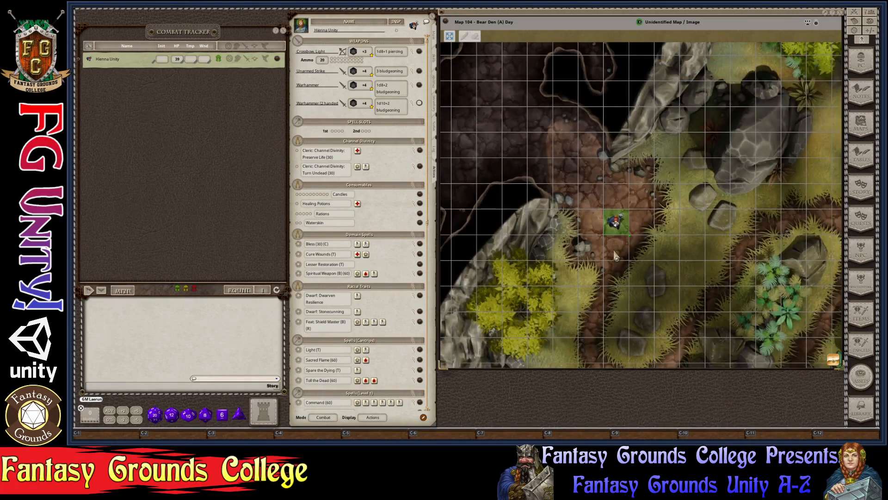
scroll(616, 257, down, 2)
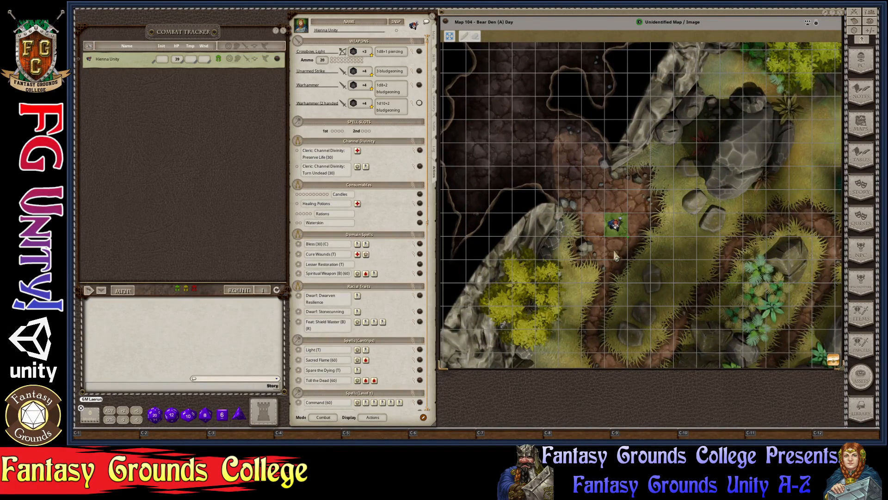
scroll(615, 257, up, 3)
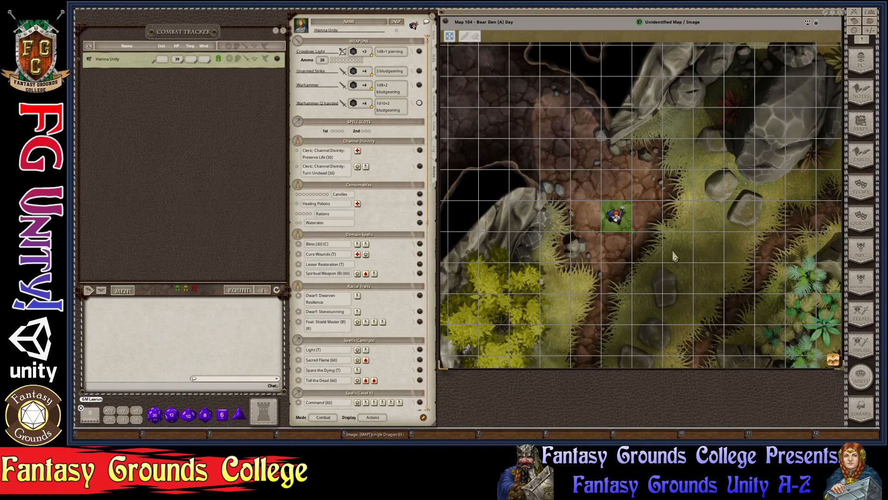
scroll(656, 249, up, 10)
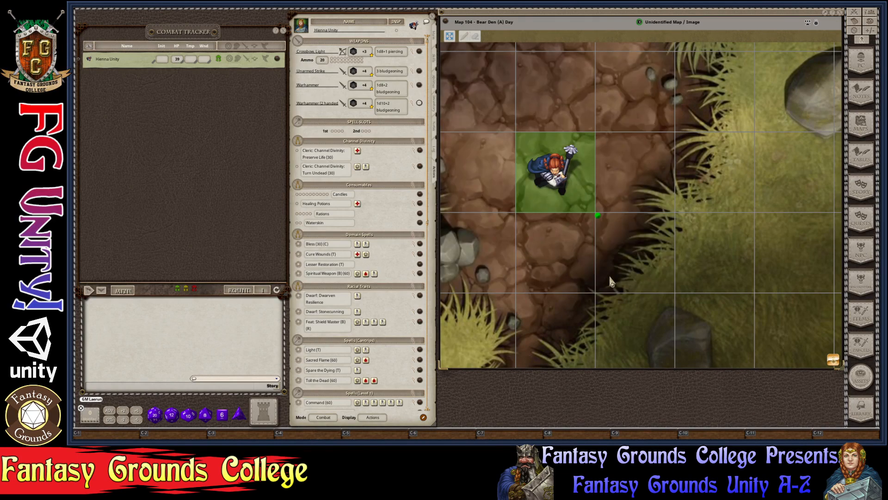
scroll(544, 262, down, 2)
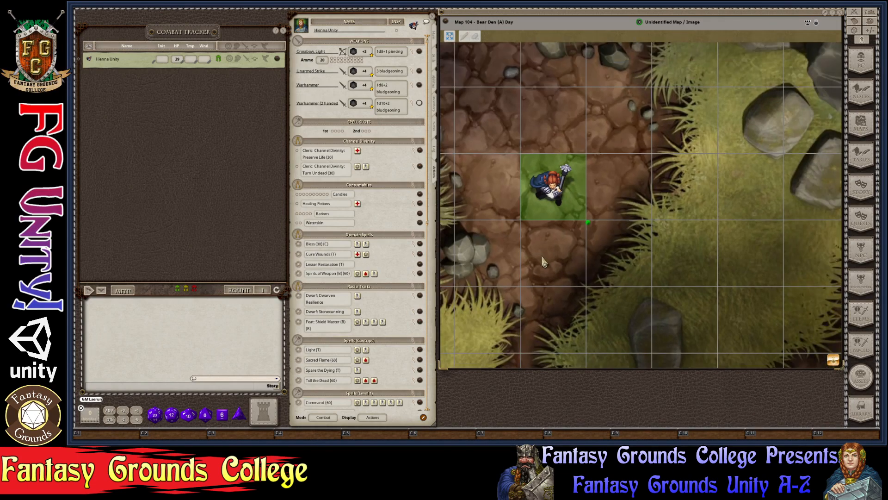
Step: Move the character's token two squares east, from the dirt path onto the grass
scroll(543, 262, down, 3)
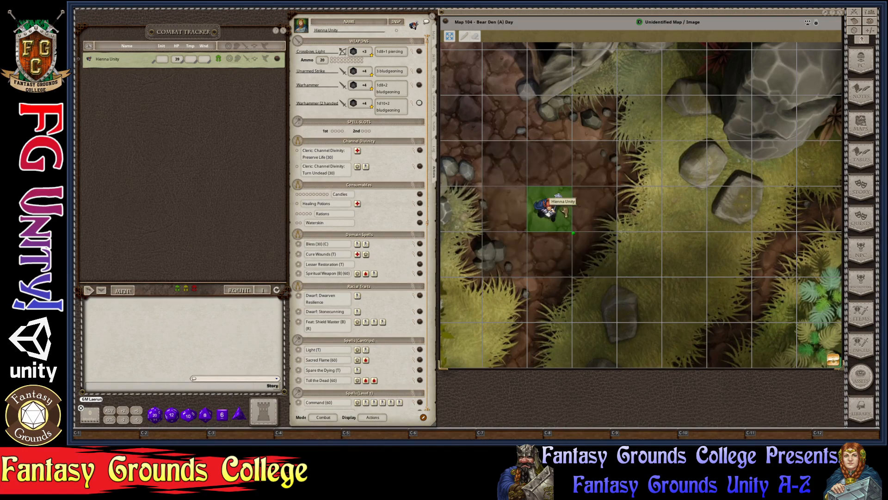
drag(550, 208, 639, 208)
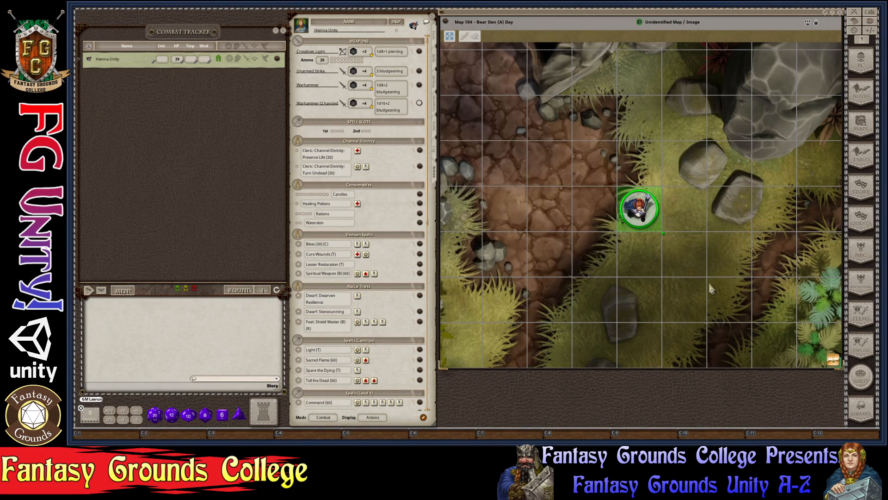
scroll(703, 276, down, 2)
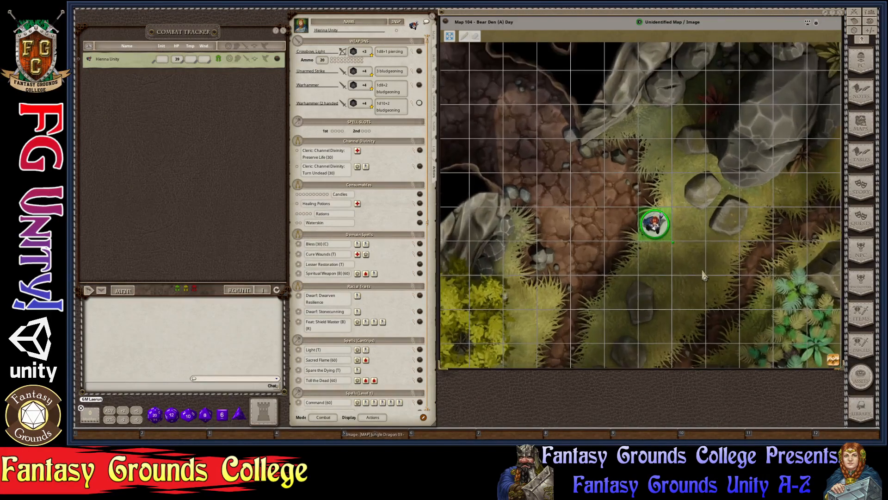
Step: Draw a circle pointer over the cave entrance area and size it to a 40-foot radius
scroll(644, 127, up, 3)
right_click(675, 118)
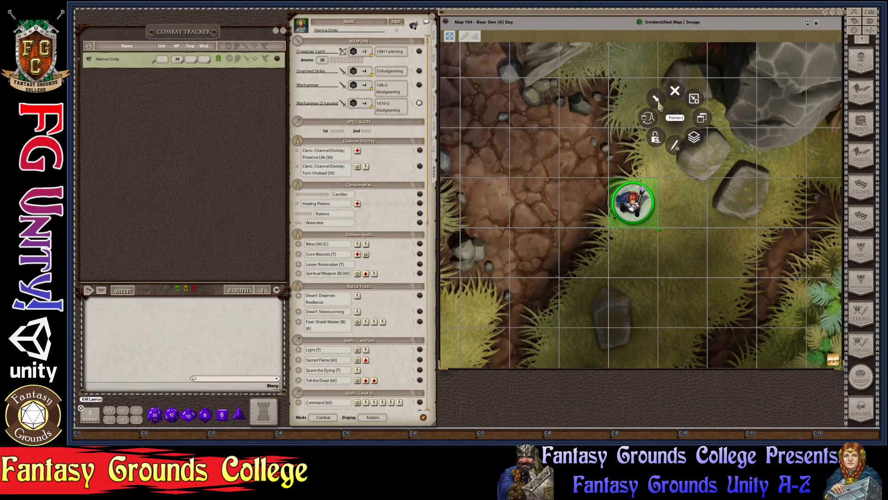
click(658, 105)
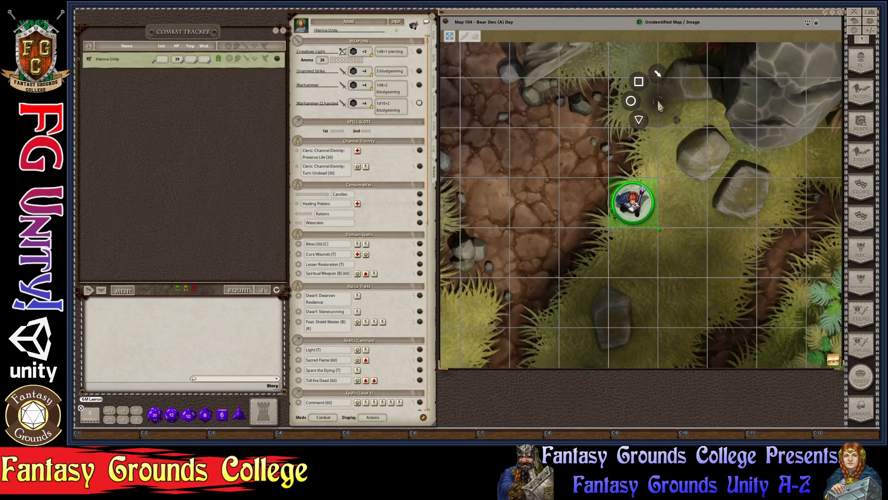
click(632, 103)
drag(477, 76, 659, 375)
scroll(637, 289, down, 8)
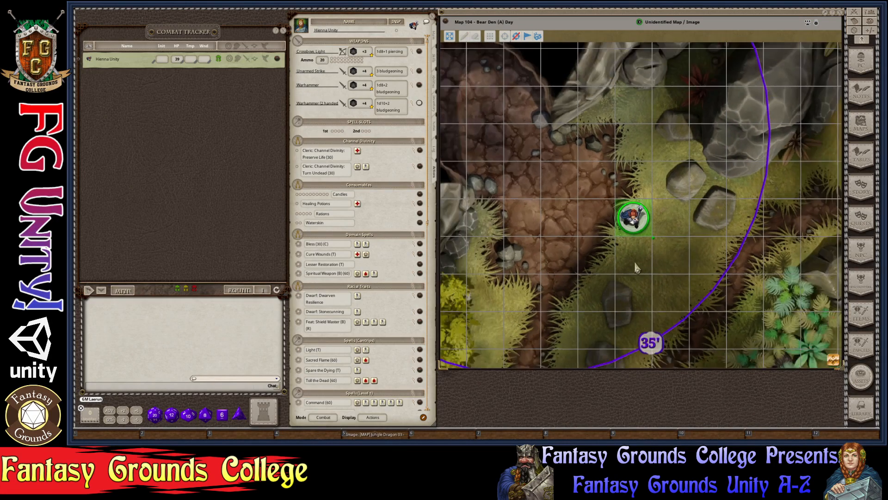
drag(644, 306, 655, 319)
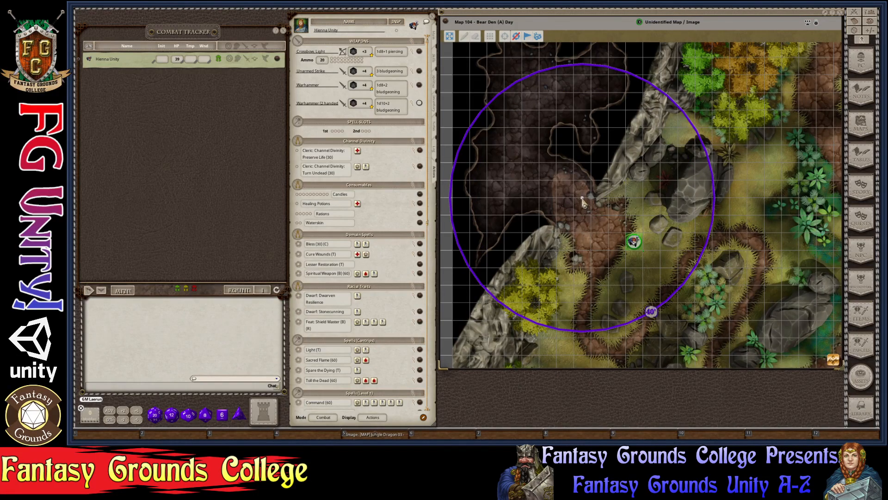
Step: Move the 40-foot circle pointer so it is centred on the character's token
drag(582, 199, 633, 233)
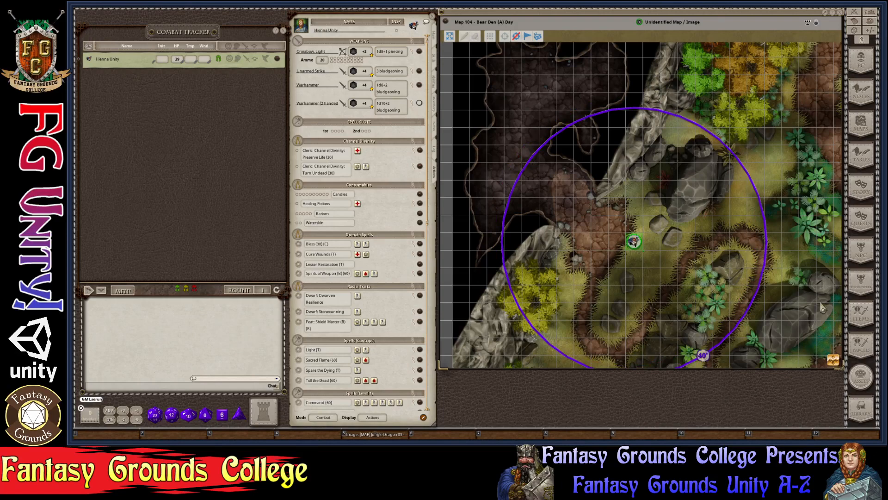
scroll(793, 308, down, 2)
scroll(792, 309, down, 1)
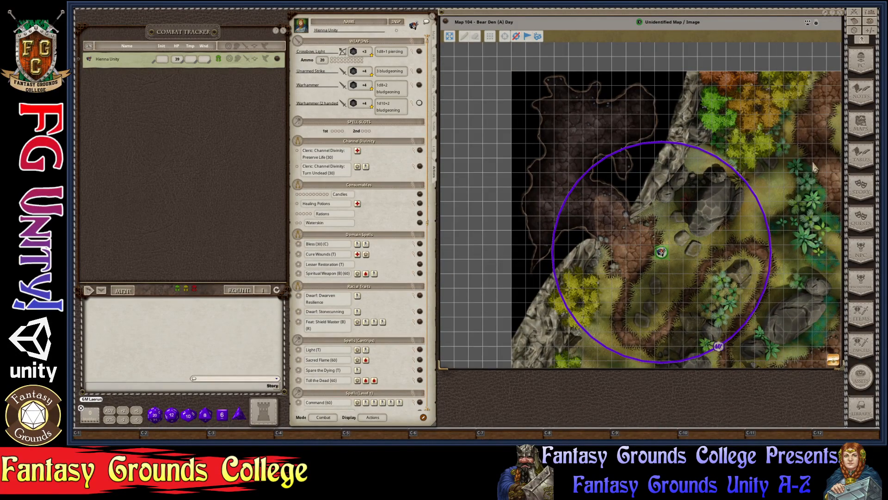
scroll(798, 307, up, 3)
scroll(801, 314, down, 1)
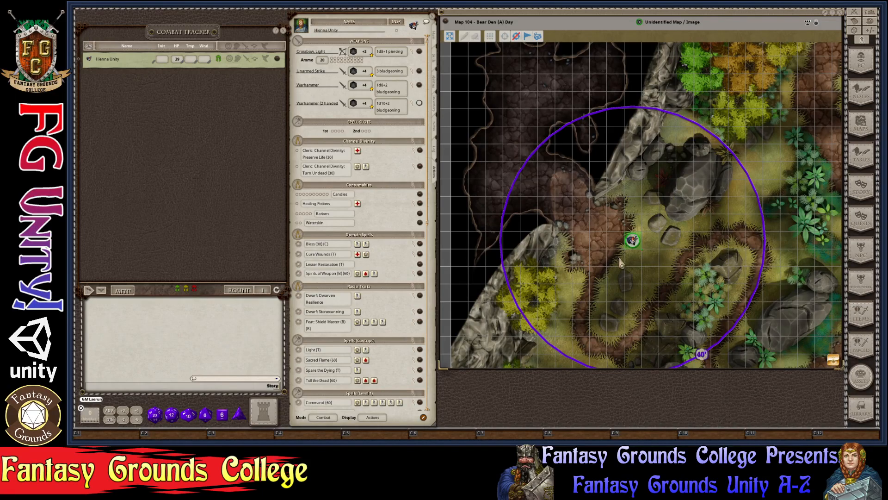
Step: Examine how the token and its circle pointer scale with the map at closer and wider magnifications
scroll(620, 264, down, 2)
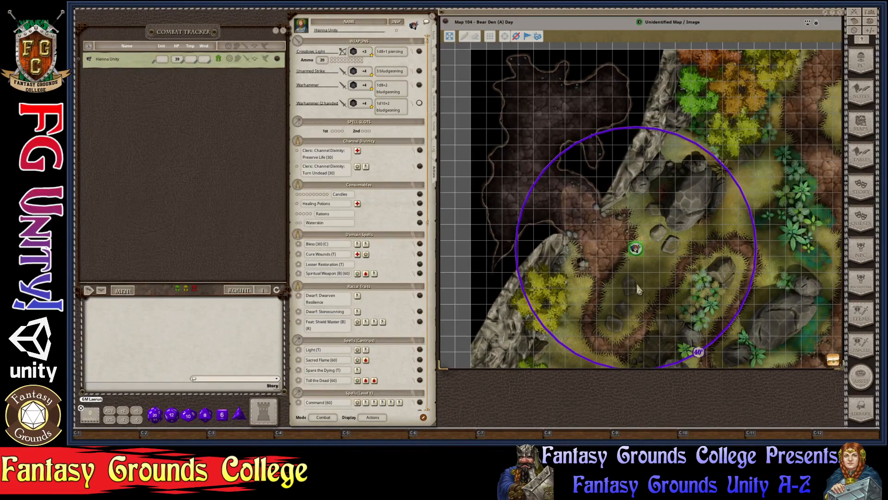
scroll(638, 289, up, 3)
scroll(697, 318, up, 1)
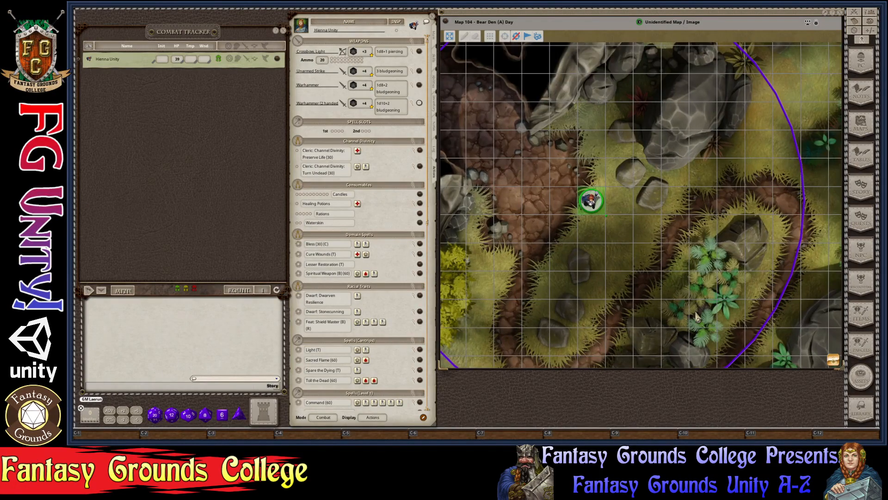
scroll(697, 317, down, 1)
drag(788, 366, 777, 342)
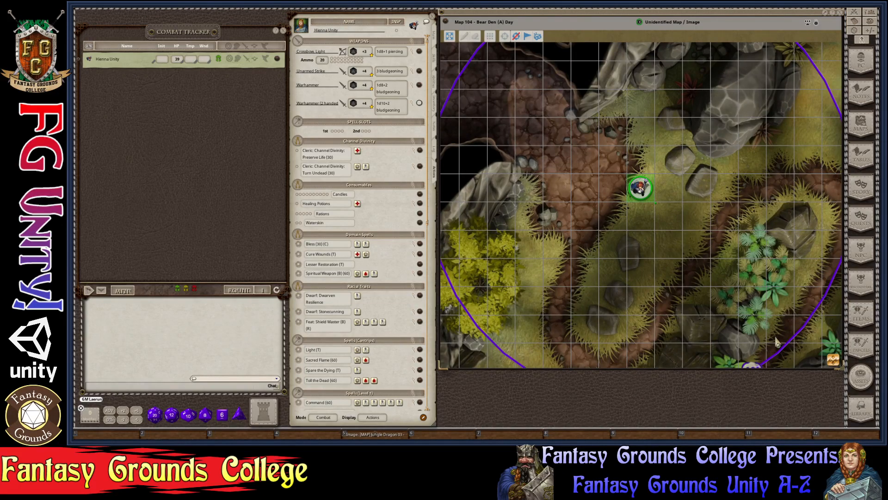
scroll(771, 299, down, 2)
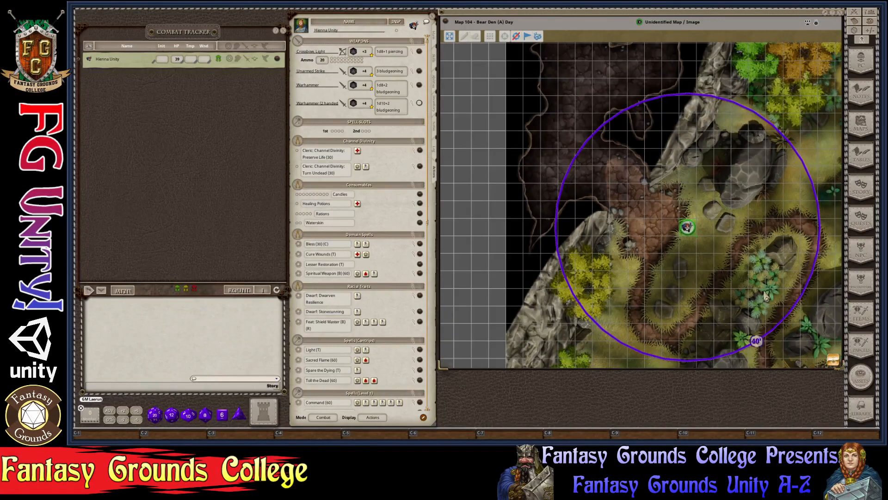
scroll(766, 296, down, 1)
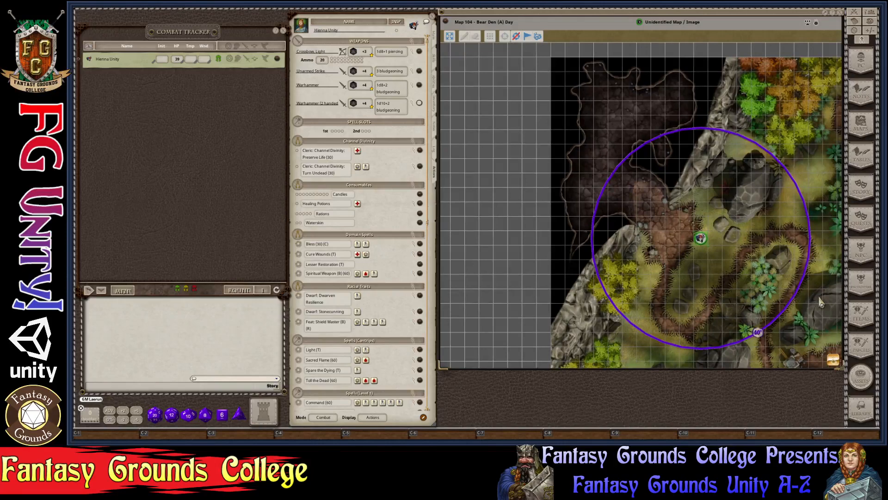
scroll(820, 302, up, 3)
scroll(820, 302, up, 1)
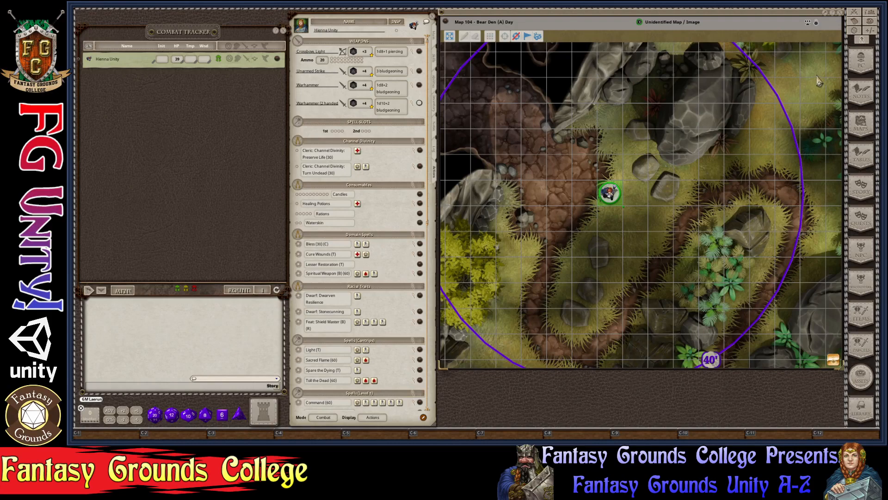
Step: Inspect the circle's coverage of the cave, boulders and winding path in wide and close map views
scroll(629, 229, down, 3)
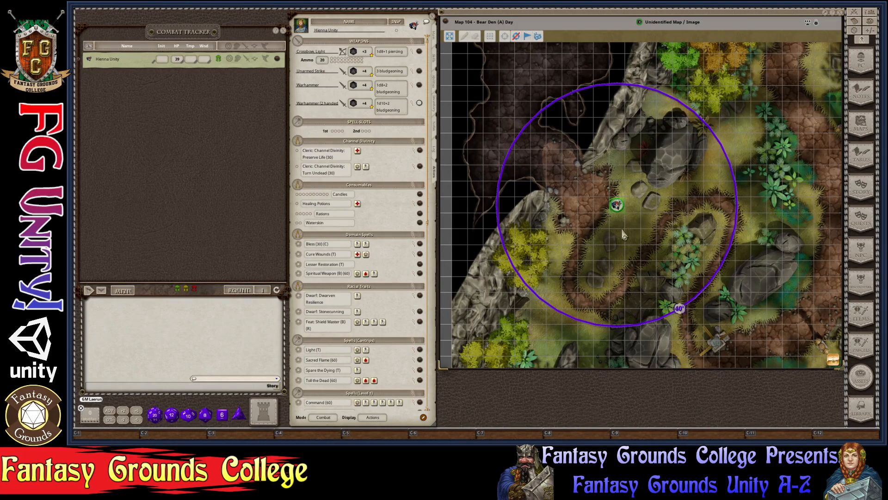
scroll(625, 229, up, 2)
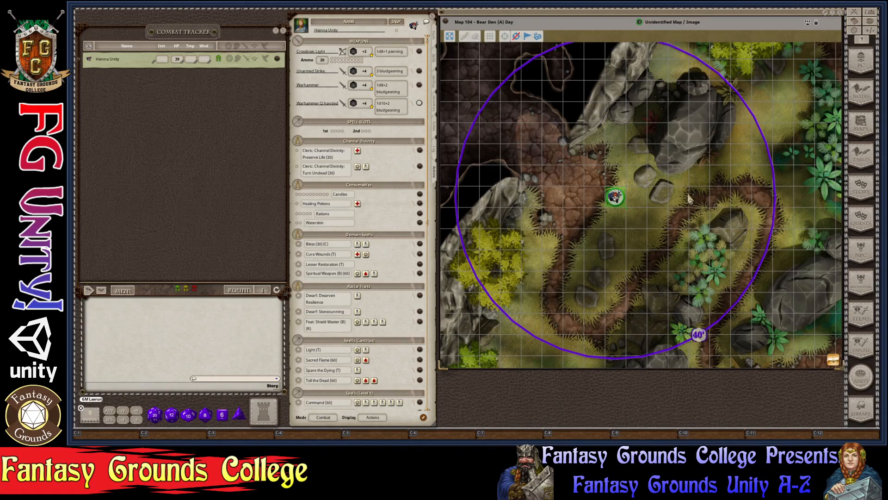
scroll(590, 213, down, 3)
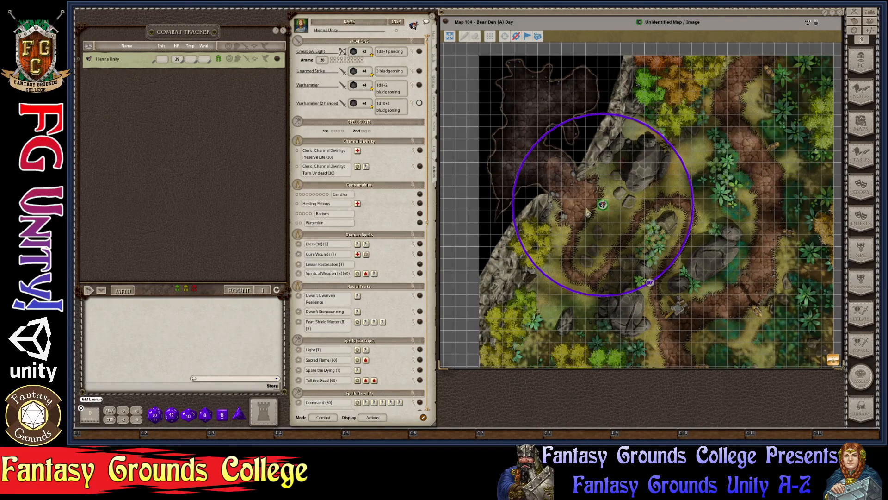
scroll(753, 231, up, 3)
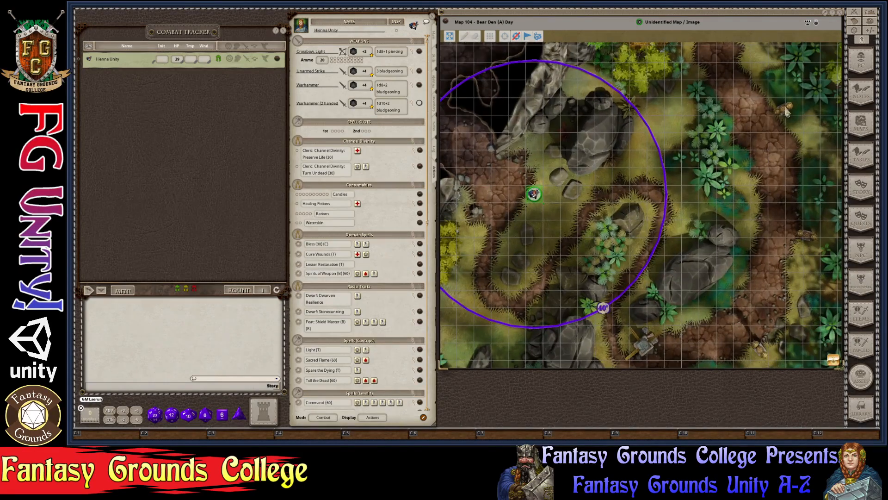
scroll(545, 175, down, 2)
scroll(535, 178, up, 1)
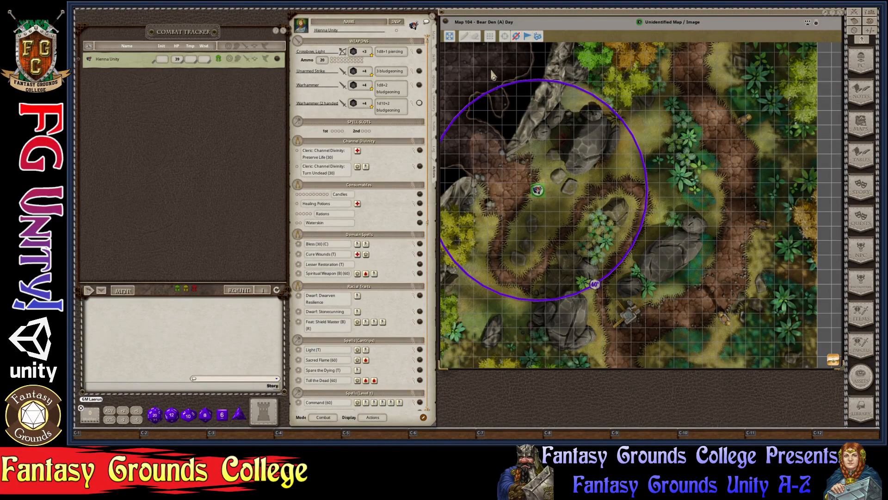
scroll(539, 199, up, 3)
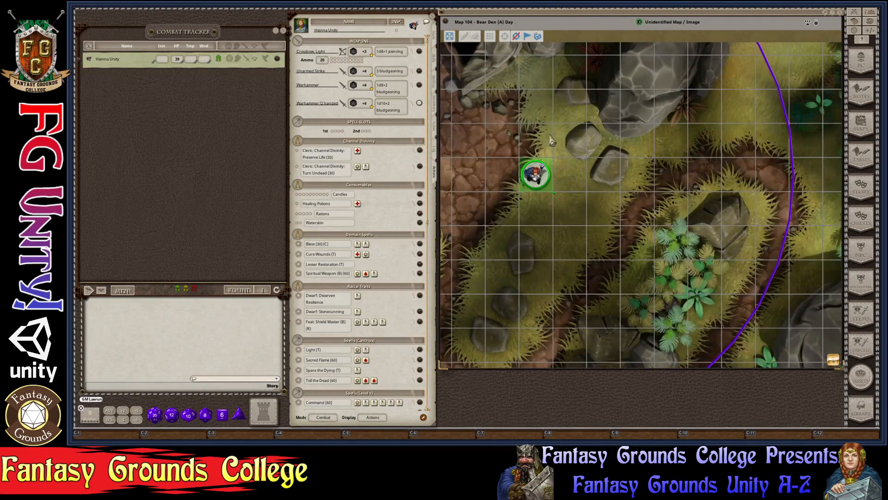
scroll(619, 140, down, 3)
scroll(665, 121, up, 2)
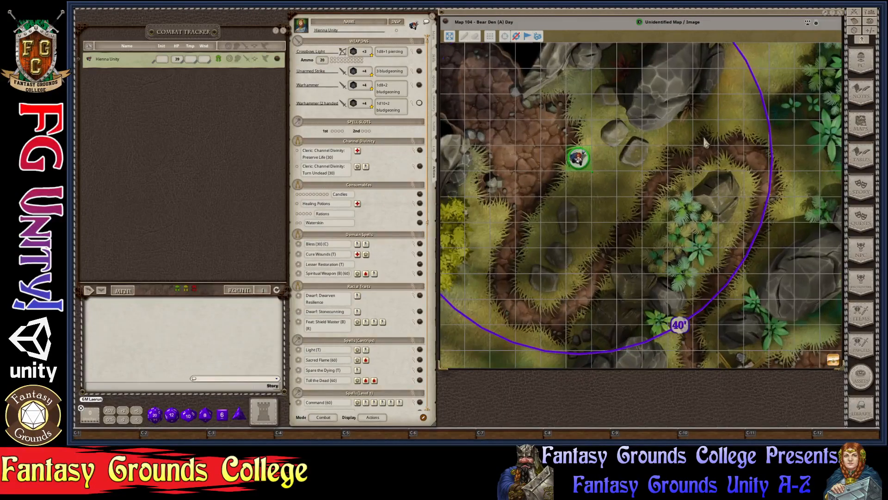
scroll(703, 135, down, 2)
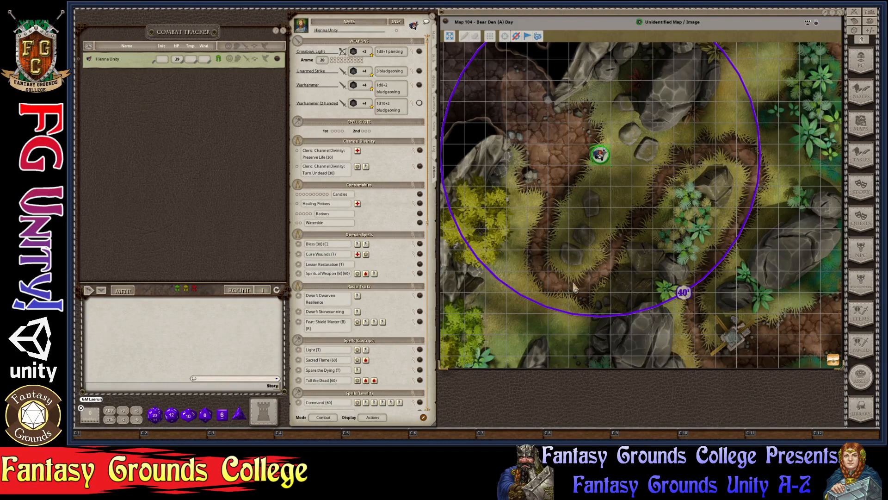
Step: Show the map's layer list and image editing tools, and view the token closely beside them
click(817, 27)
key(ctrl)
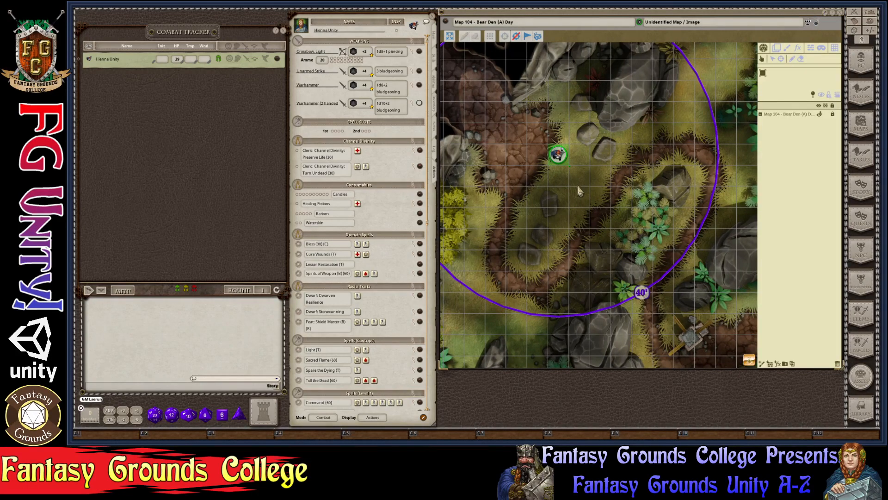
scroll(629, 199, up, 2)
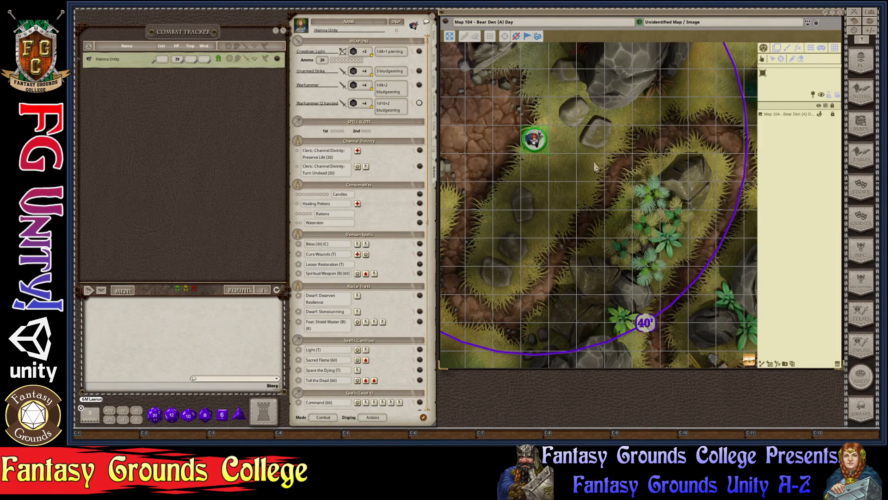
scroll(588, 171, down, 2)
scroll(566, 194, up, 1)
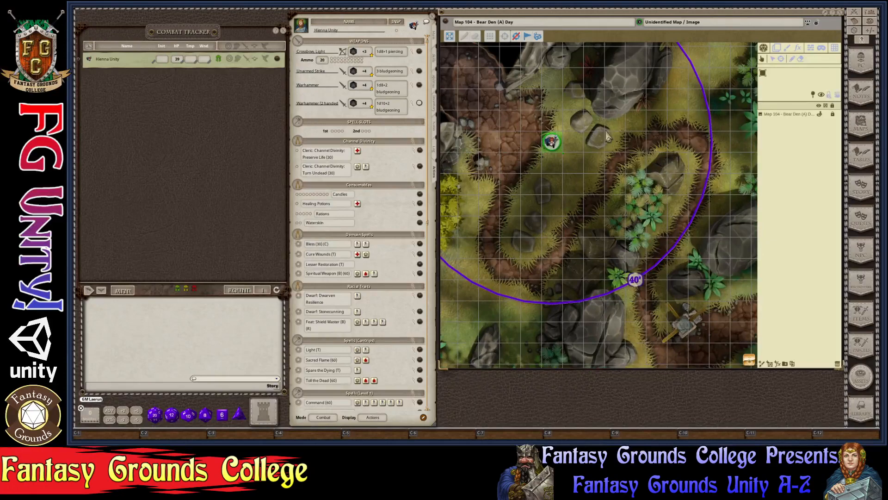
scroll(491, 126, up, 1)
scroll(491, 126, up, 1)
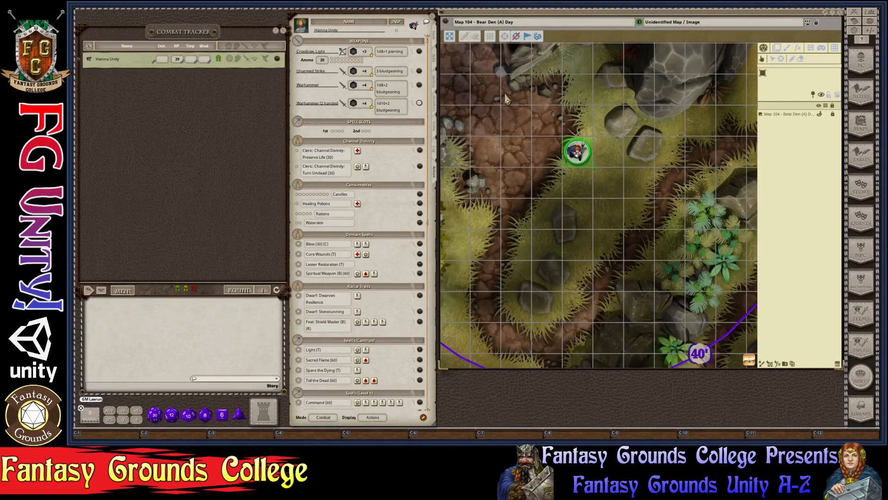
Step: Examine the winding path and boulders around and beyond the 40-foot circle in close and wide map views
scroll(508, 101, down, 2)
scroll(508, 109, up, 1)
scroll(509, 110, down, 2)
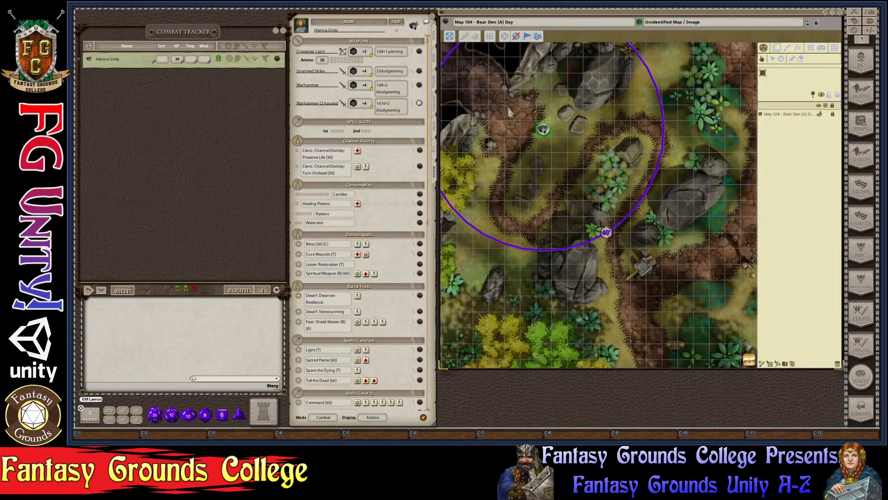
scroll(509, 112, down, 1)
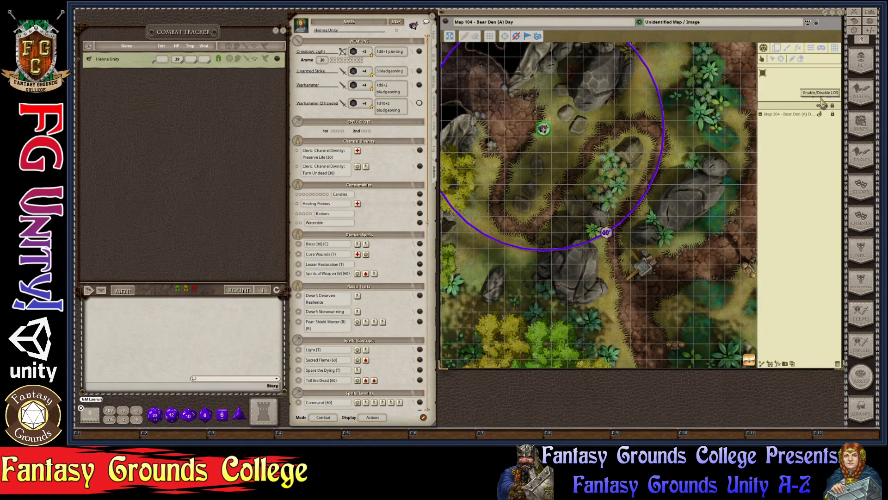
scroll(615, 112, up, 2)
scroll(588, 213, down, 3)
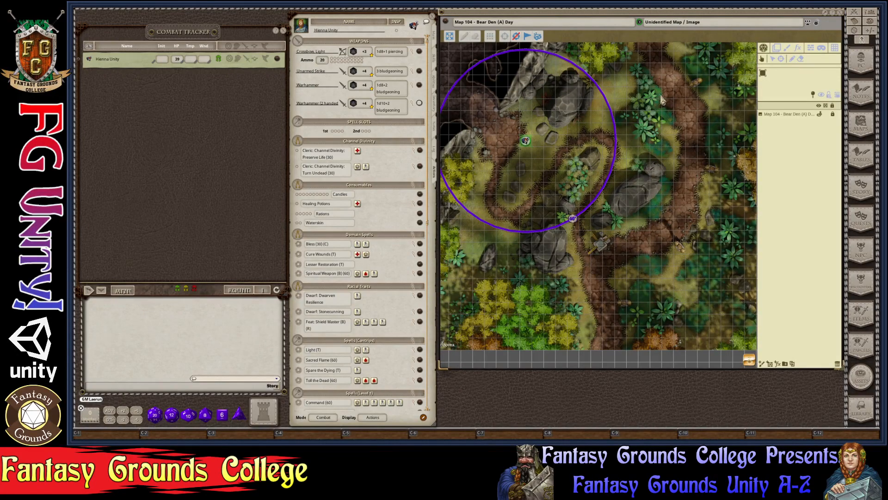
scroll(666, 252, up, 4)
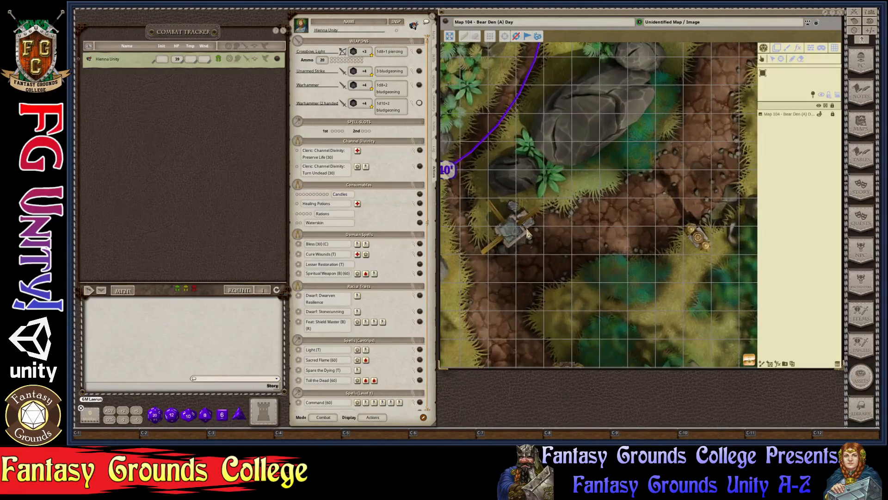
scroll(603, 199, down, 4)
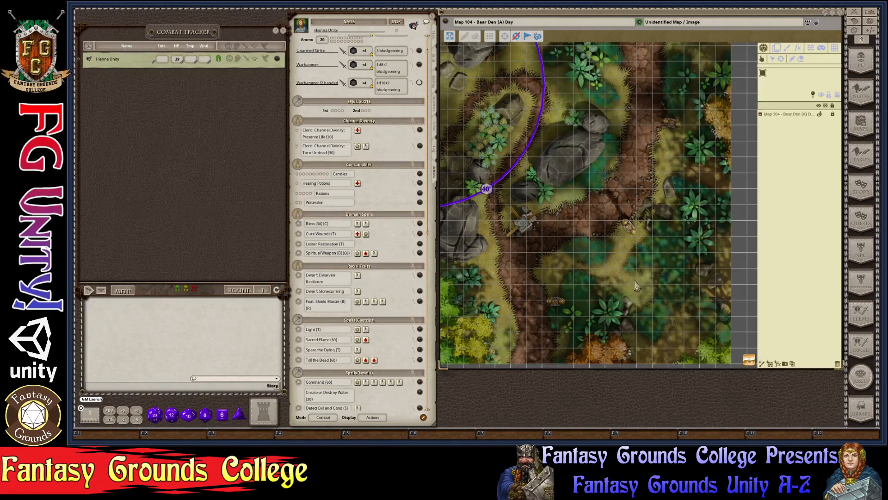
scroll(751, 364, up, 2)
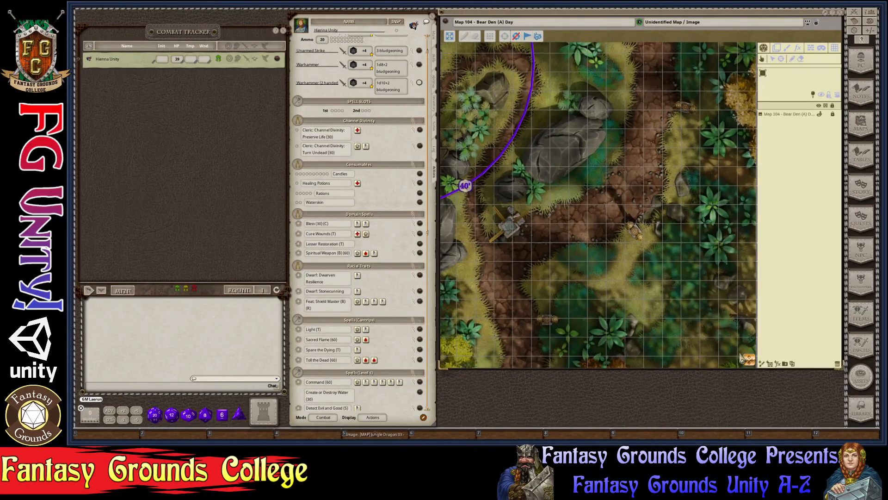
Step: Inspect the cave and rock walls around the character's token and its circle pointer at several magnifications
drag(482, 211, 768, 377)
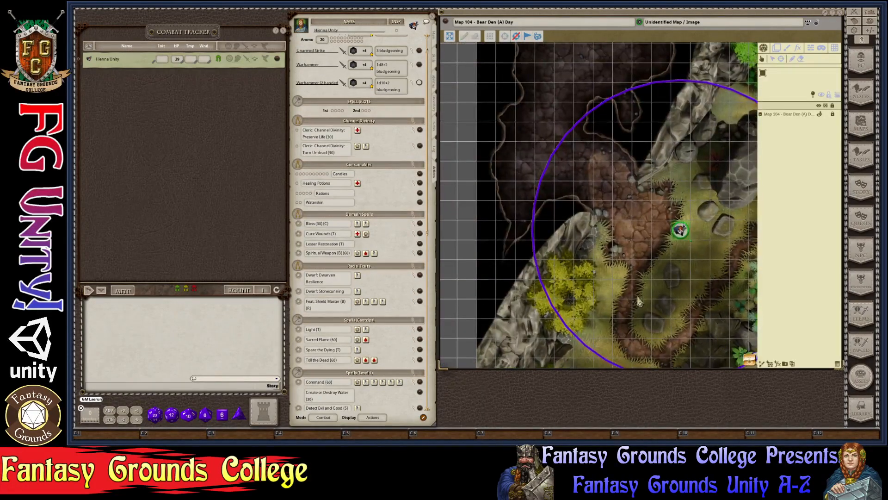
scroll(646, 293, down, 1)
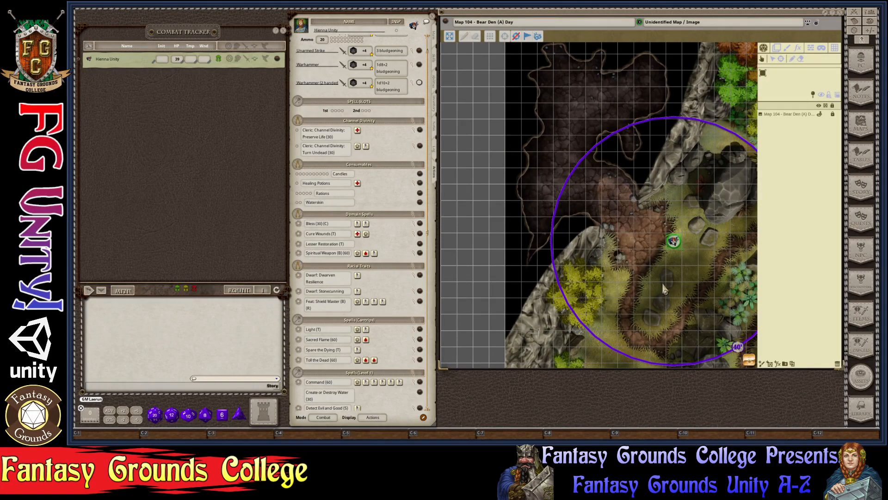
scroll(662, 285, down, 2)
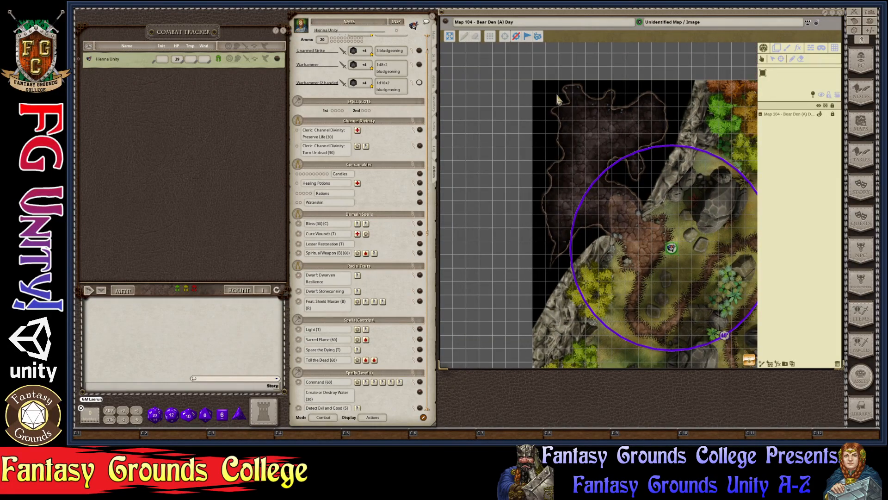
scroll(681, 235, down, 1)
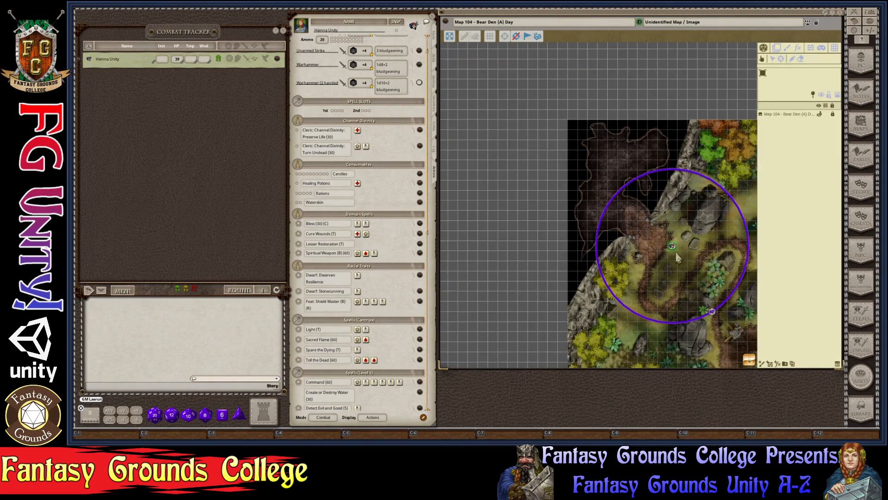
scroll(720, 292, up, 1)
scroll(719, 291, up, 2)
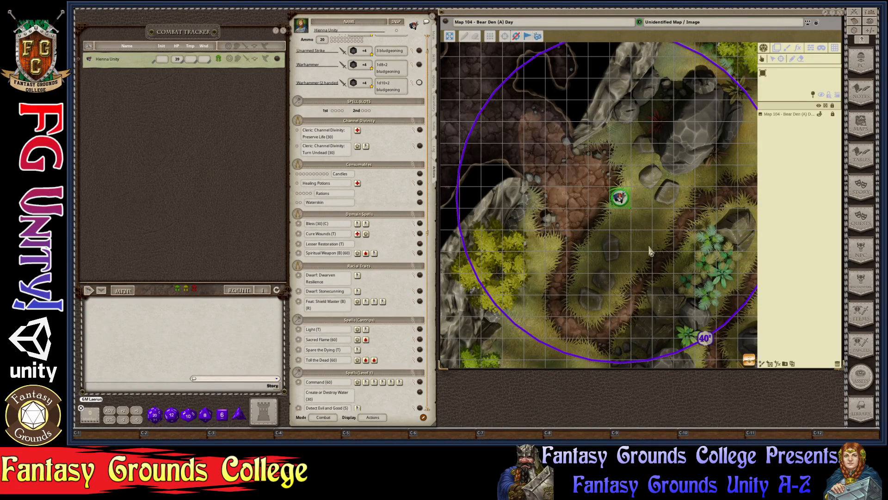
key(ctrl)
scroll(678, 70, down, 2)
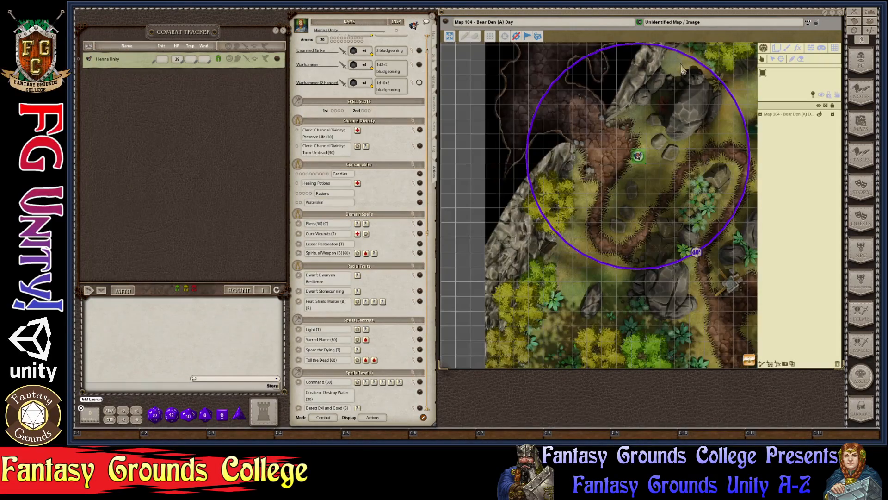
scroll(668, 189, down, 2)
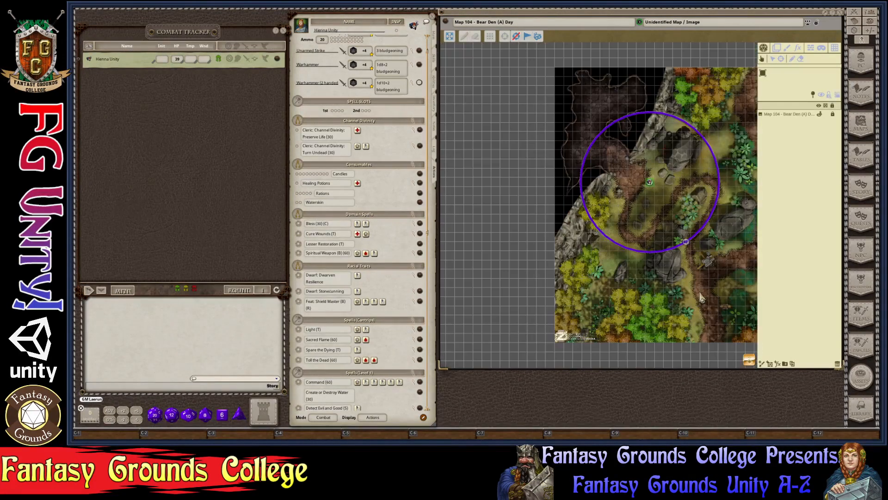
Step: Examine the boulders, forest and path along the circle's lower edge at close and wide magnifications
scroll(701, 298, up, 4)
scroll(700, 295, up, 1)
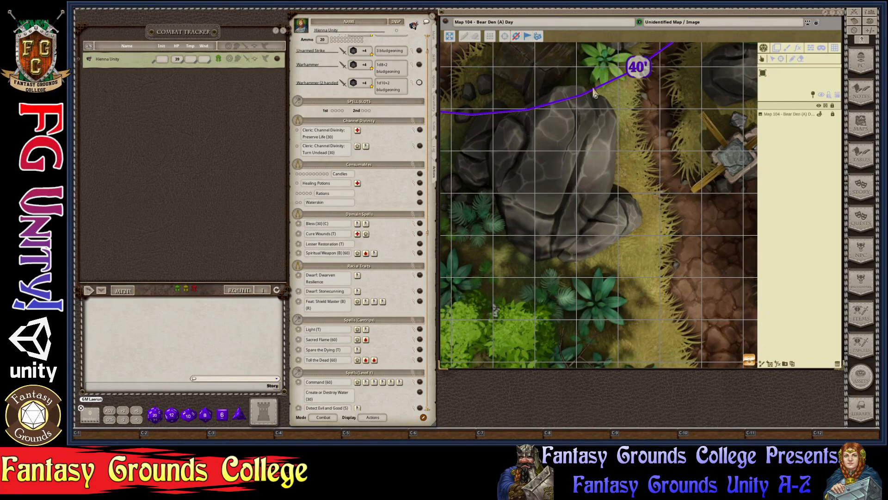
scroll(595, 203, down, 1)
scroll(596, 204, down, 5)
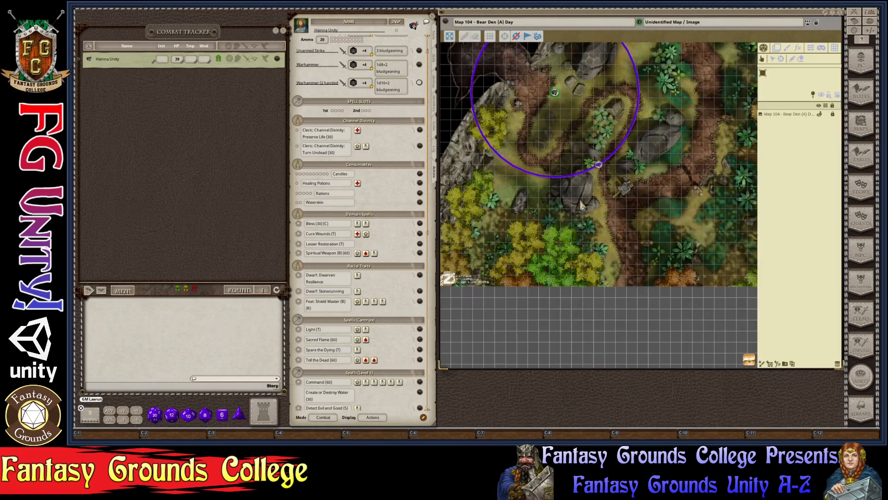
scroll(585, 207, down, 1)
scroll(587, 207, up, 3)
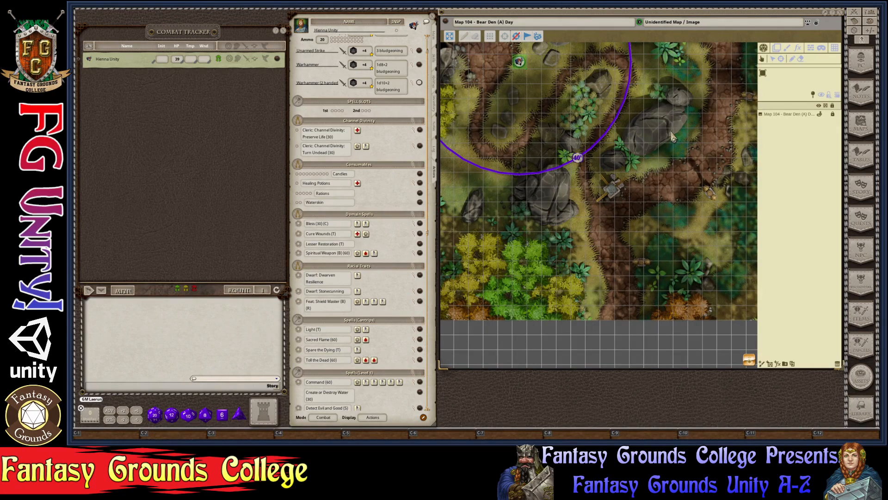
scroll(646, 182, down, 3)
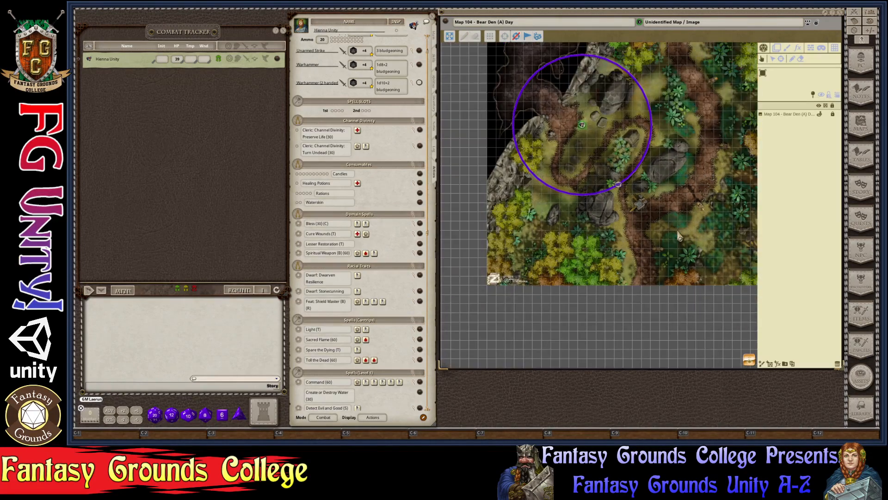
scroll(710, 235, up, 3)
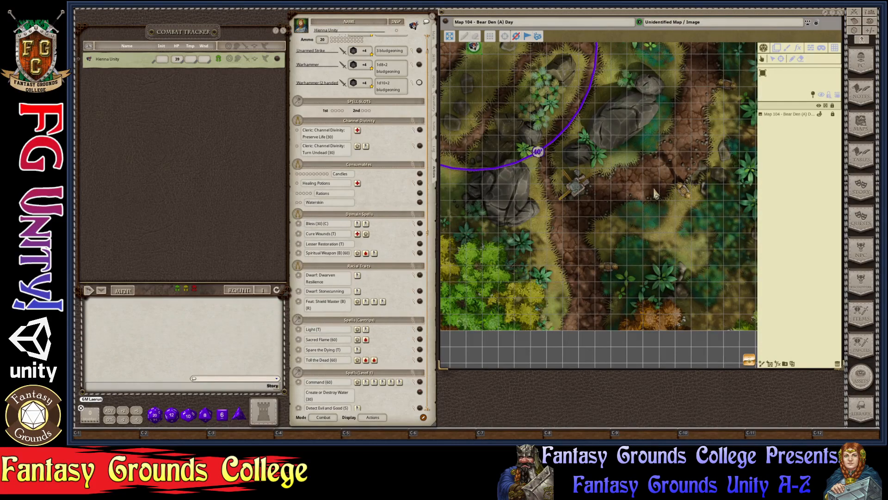
scroll(656, 194, down, 2)
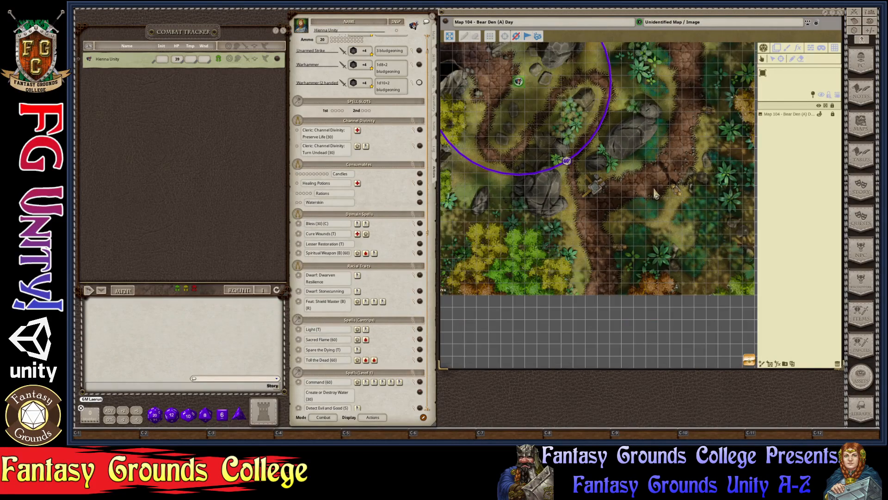
right_click(519, 82)
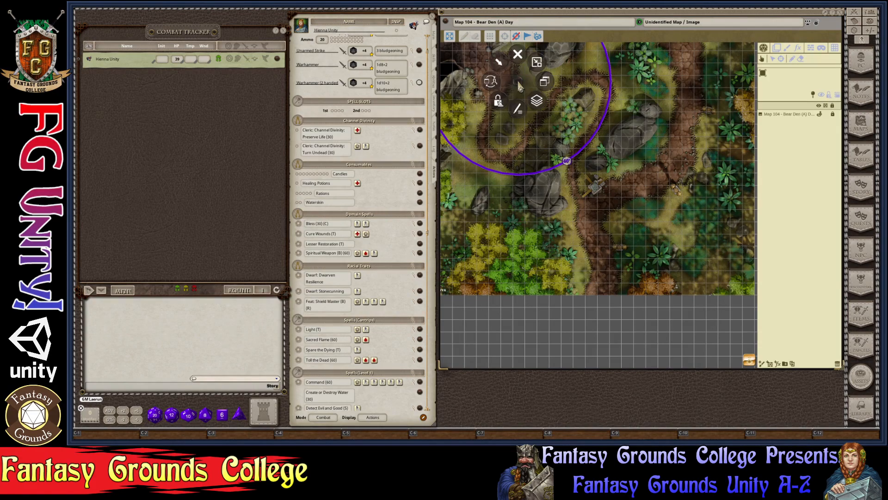
click(651, 132)
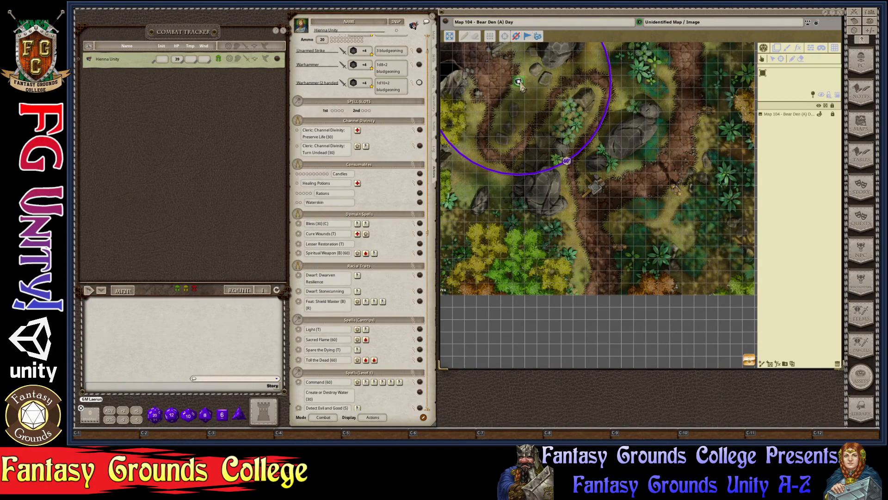
right_click(519, 82)
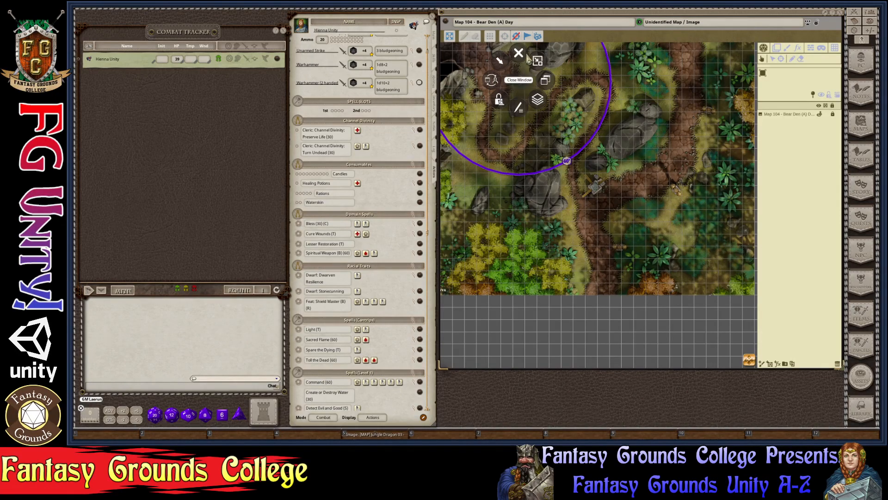
click(624, 104)
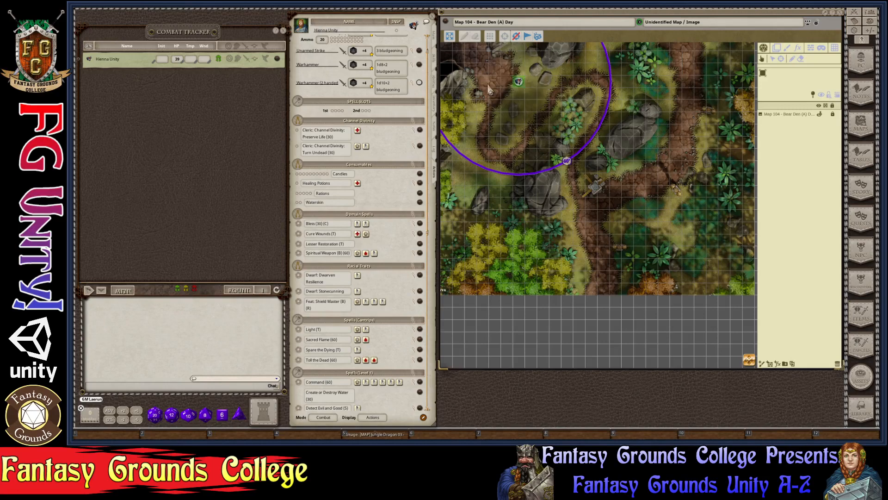
Step: Delete all tokens from the Bear Den map
scroll(491, 90, up, 5)
right_click(544, 39)
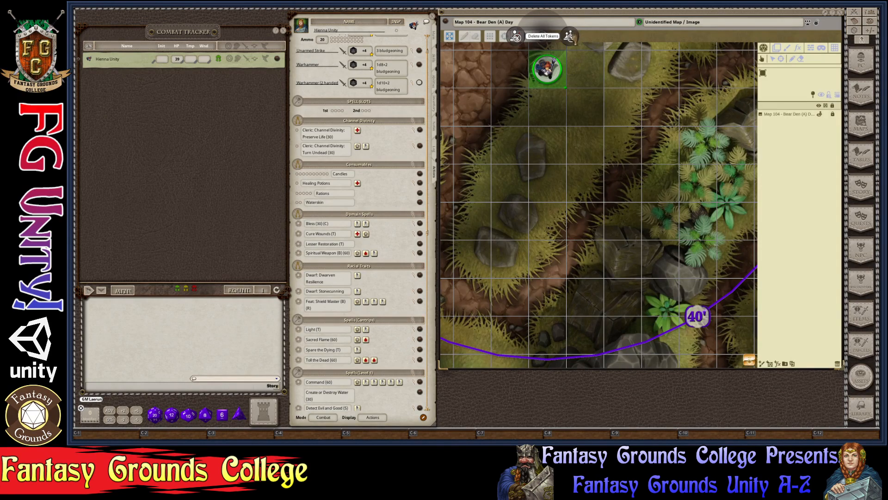
click(516, 36)
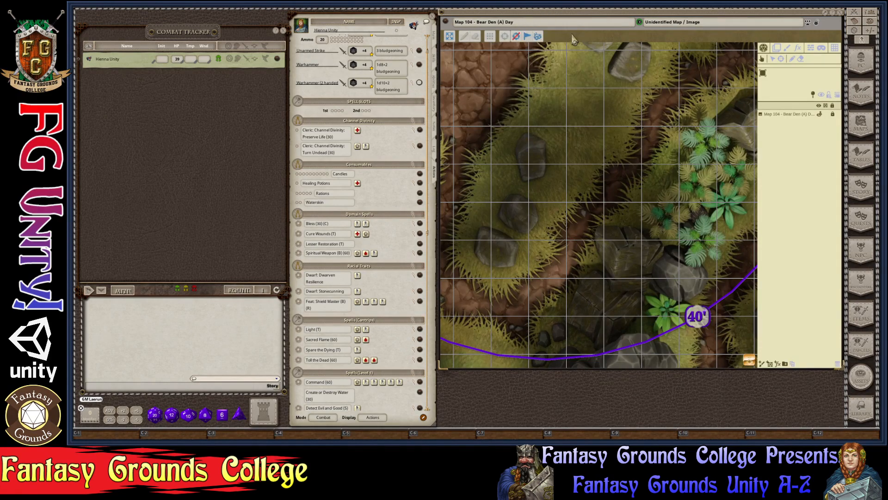
Step: Remove the 40-foot circle pointer from the map
scroll(671, 166, down, 4)
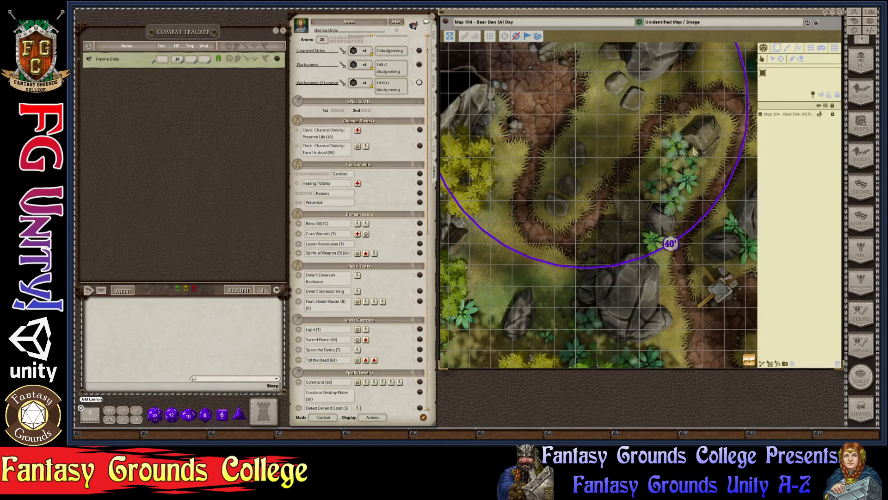
right_click(716, 203)
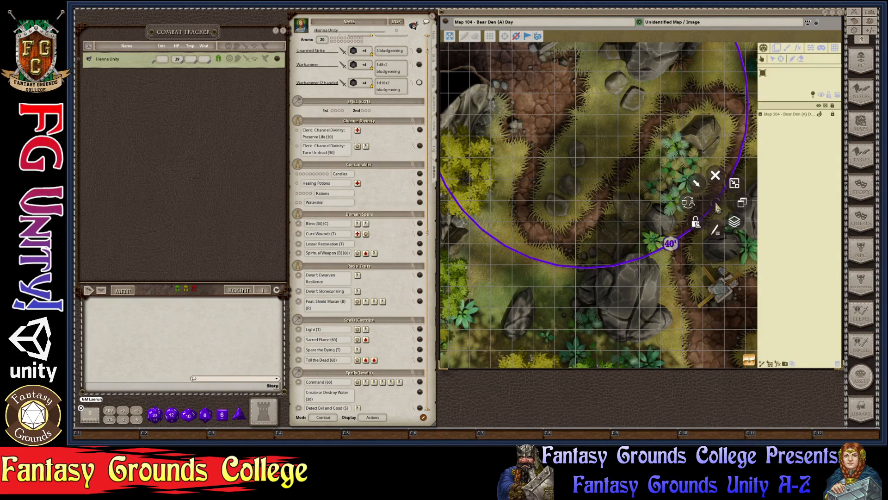
click(697, 184)
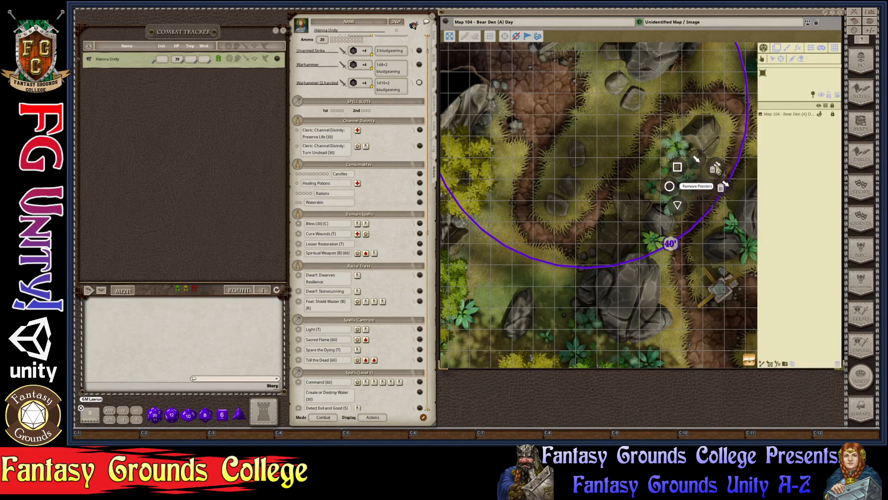
click(722, 186)
Step: Look over the cleared Bear Den map and close its window
scroll(692, 208, down, 4)
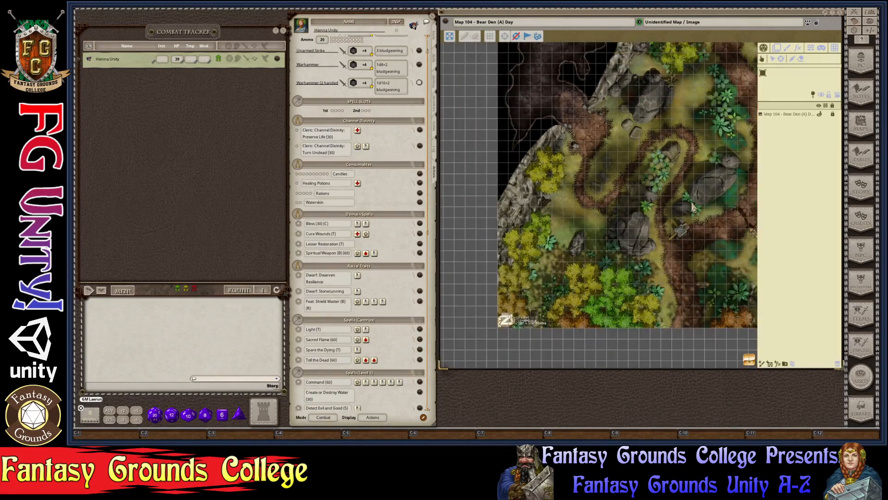
scroll(693, 208, up, 2)
scroll(692, 208, down, 2)
scroll(693, 208, up, 1)
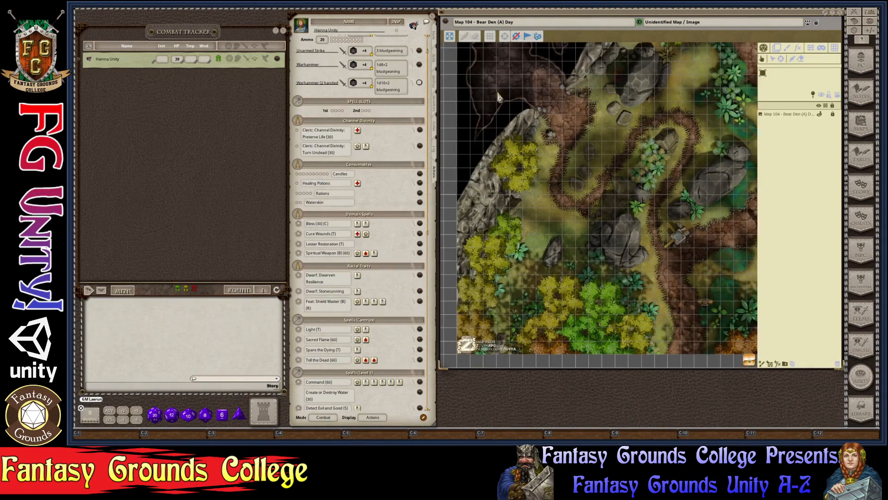
click(840, 13)
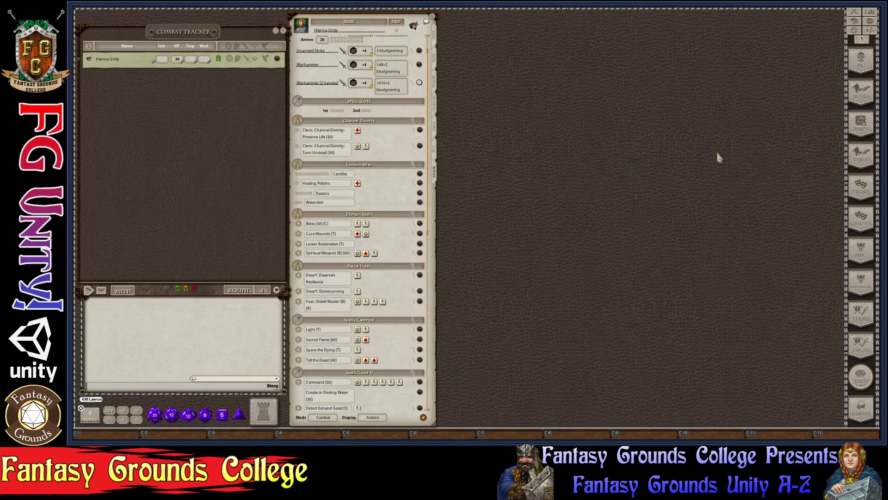
key(ctrl)
click(862, 409)
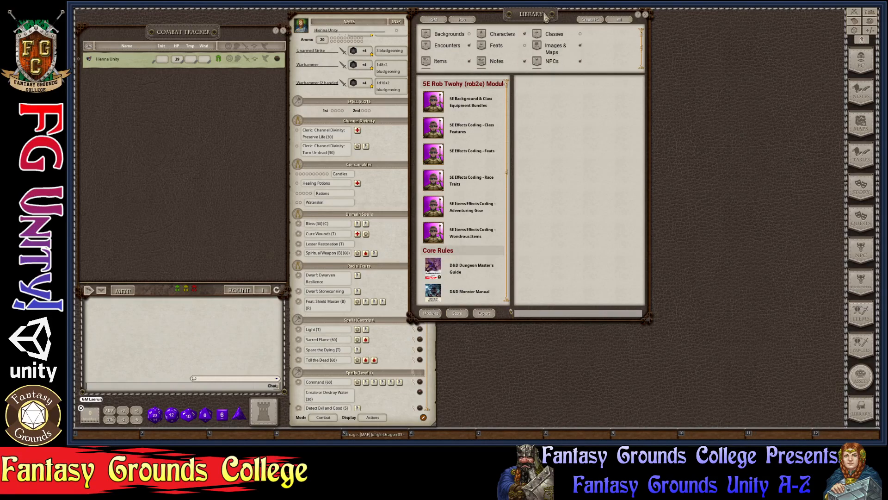
drag(544, 15, 631, 28)
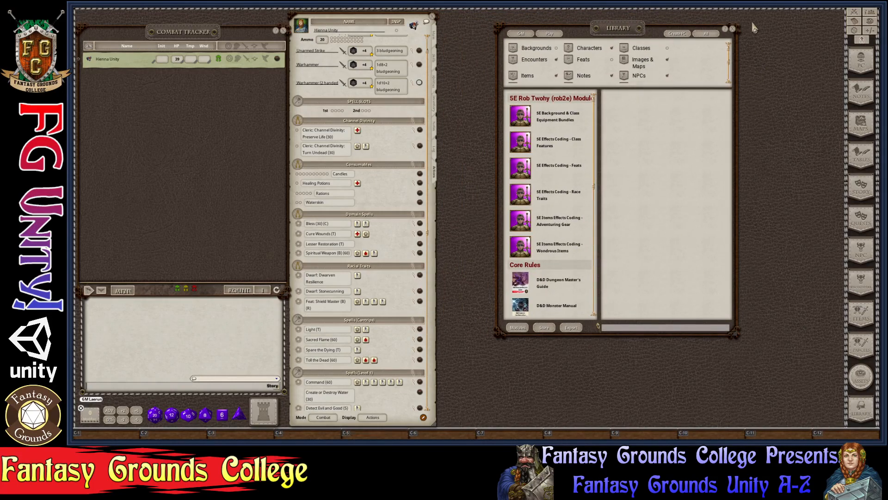
click(733, 29)
Step: Open the Assets collection of tokens and go to its second page
click(866, 381)
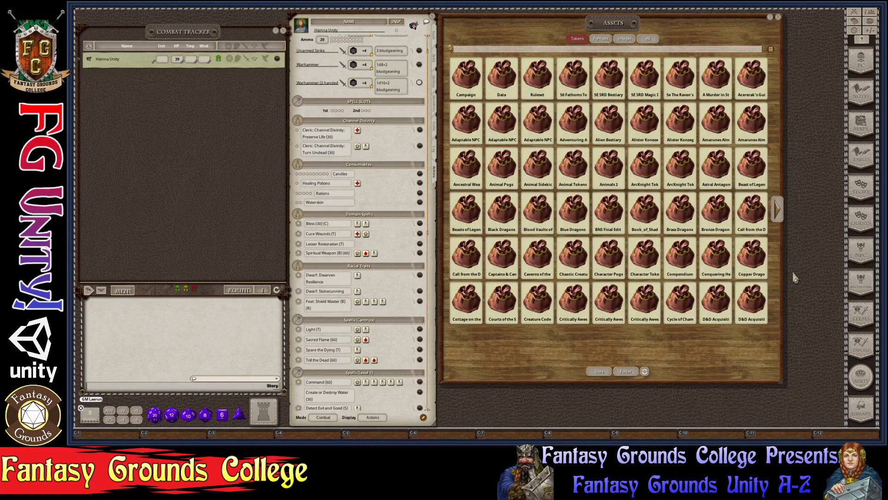
click(779, 214)
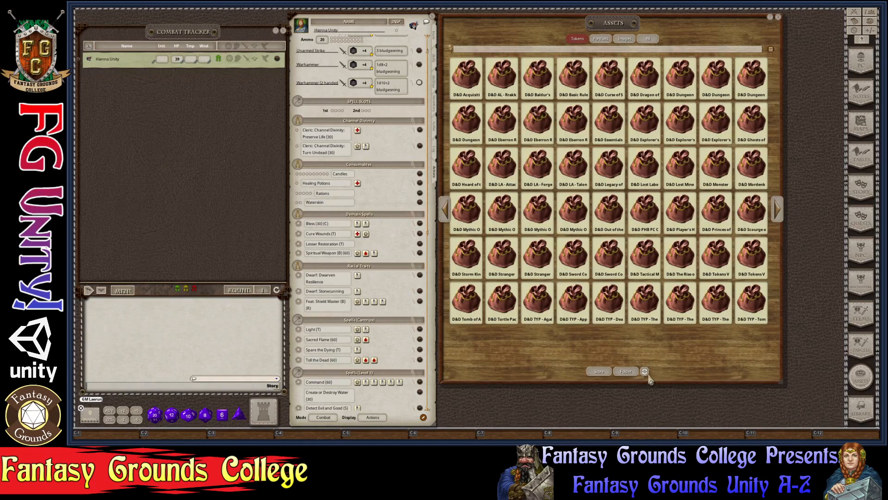
Step: Page forward through the token asset folders
click(778, 216)
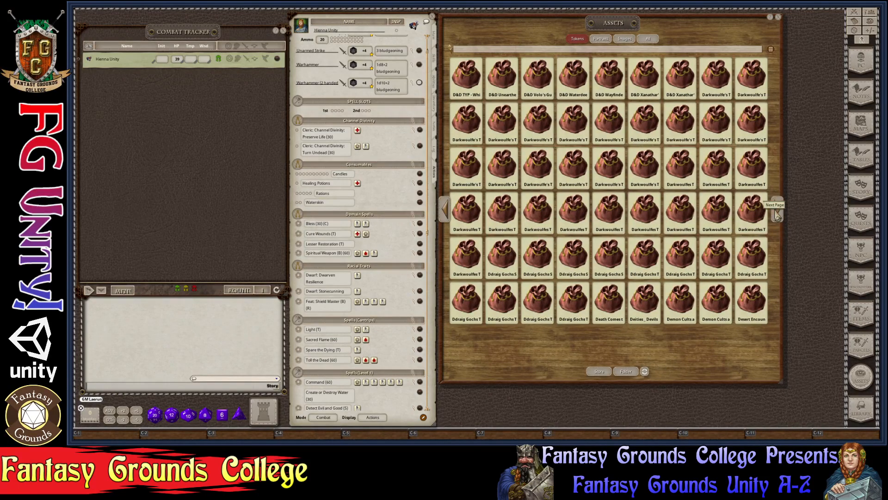
click(777, 215)
click(777, 215)
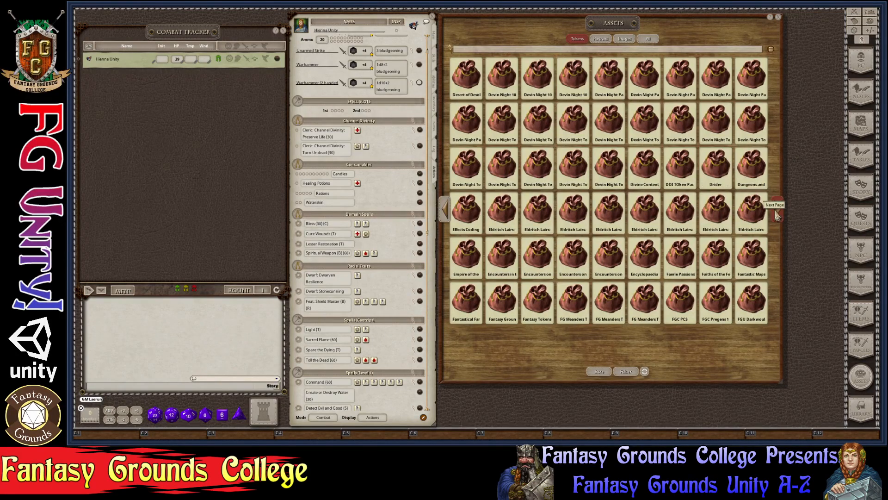
click(777, 216)
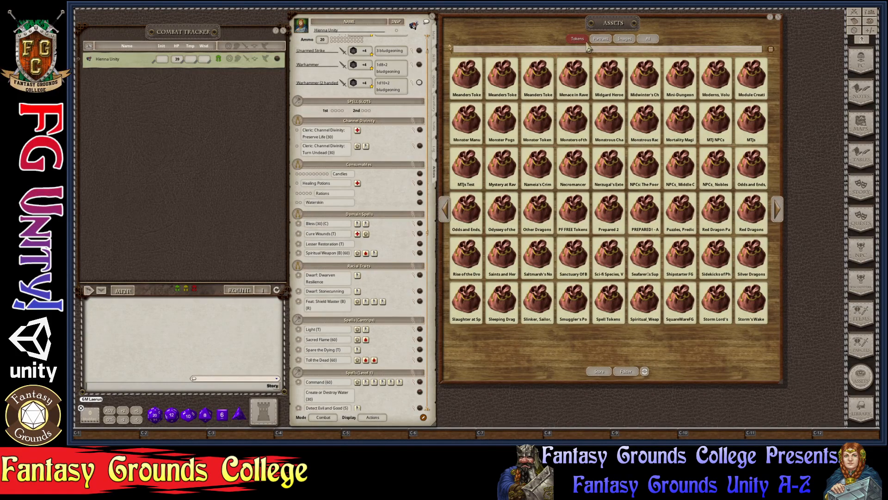
Step: View the portrait and image asset categories, and return to the token assets
click(600, 39)
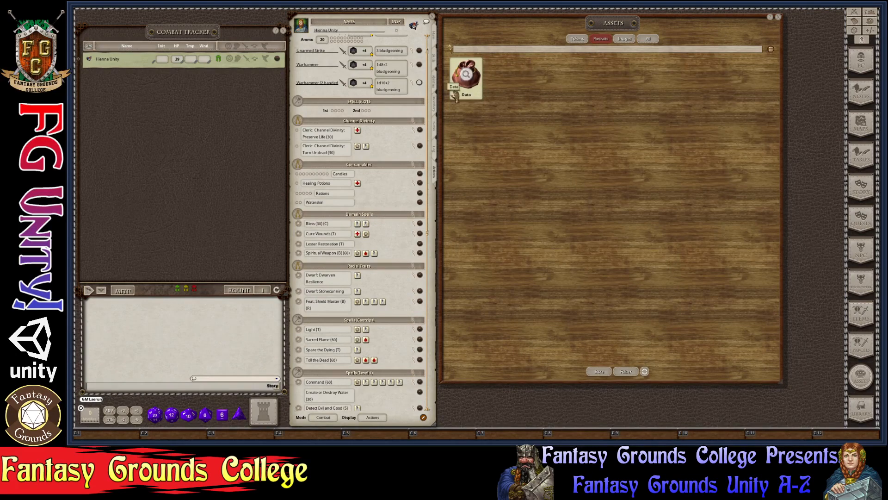
click(625, 39)
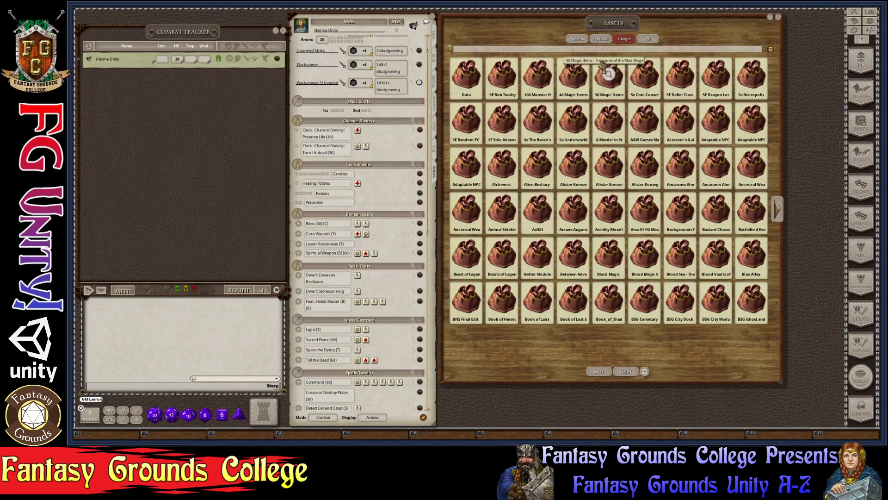
click(583, 39)
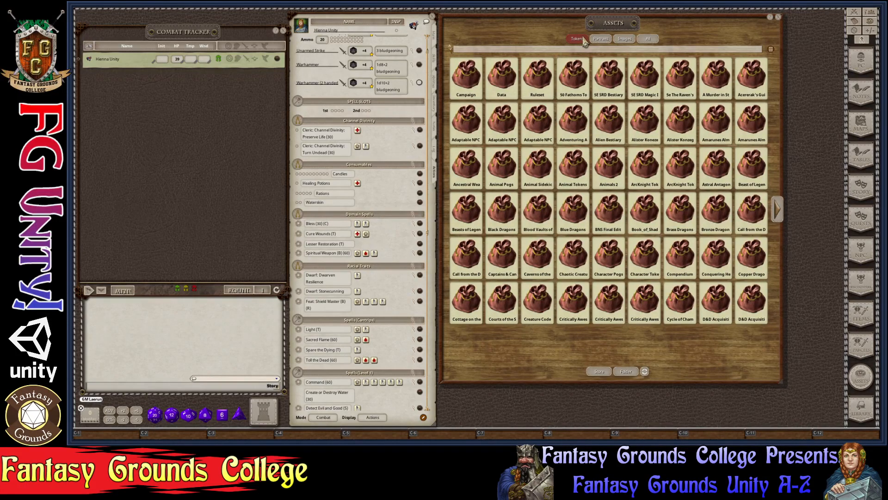
click(601, 39)
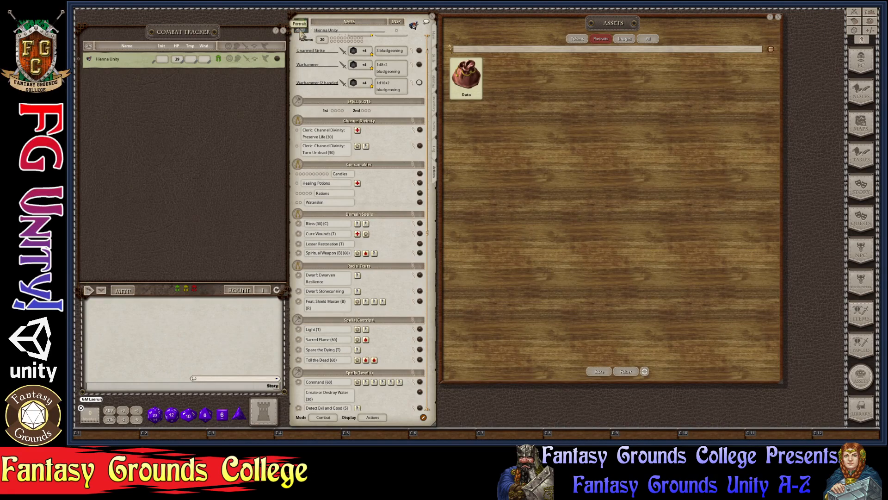
click(578, 39)
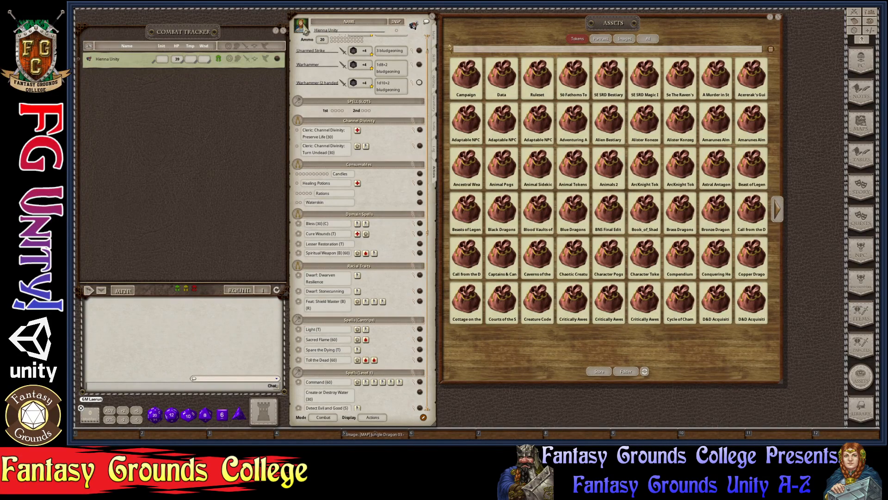
Step: Use the character's portrait as its token and replace the old combat tracker entry with a newly added one
drag(302, 26, 414, 27)
drag(415, 32, 414, 30)
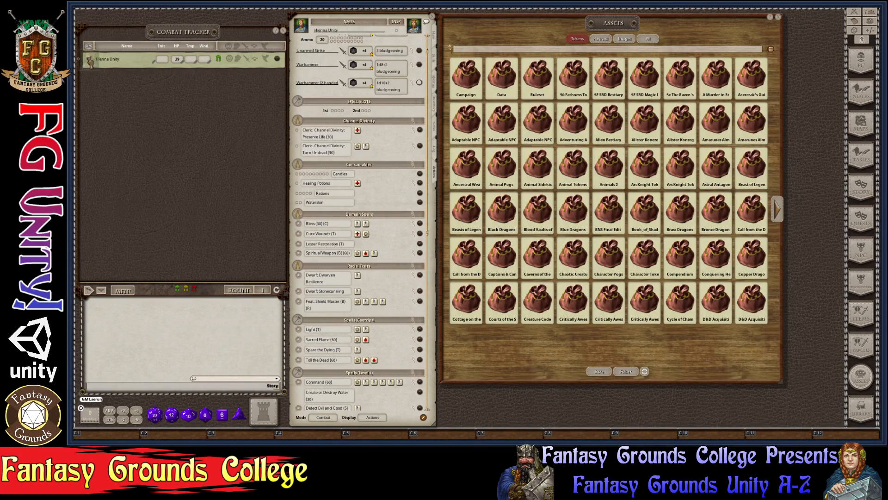
drag(87, 60, 88, 61)
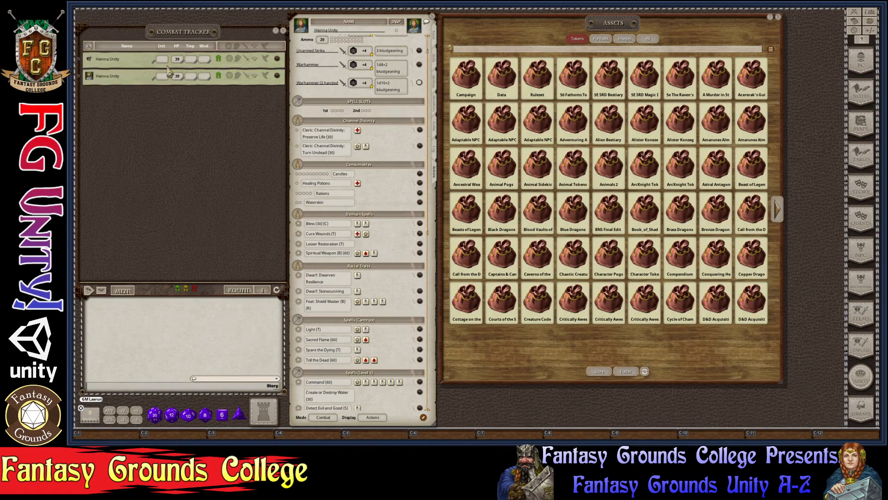
right_click(277, 61)
click(258, 81)
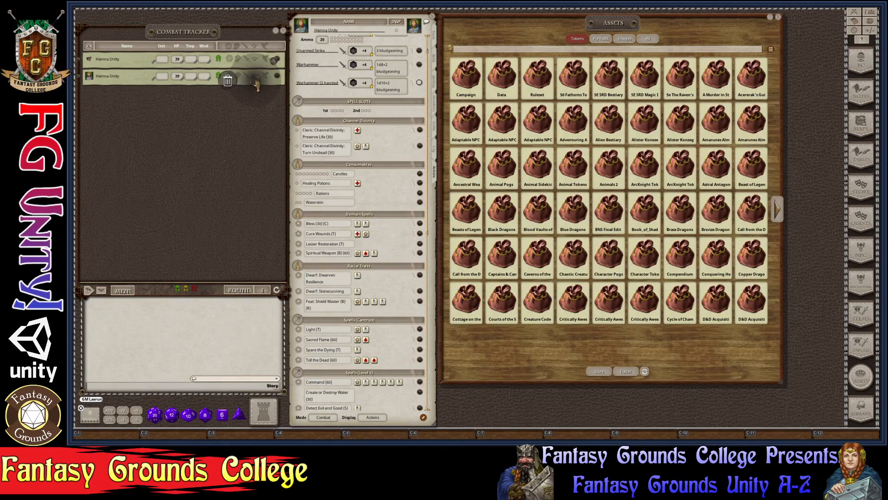
click(234, 86)
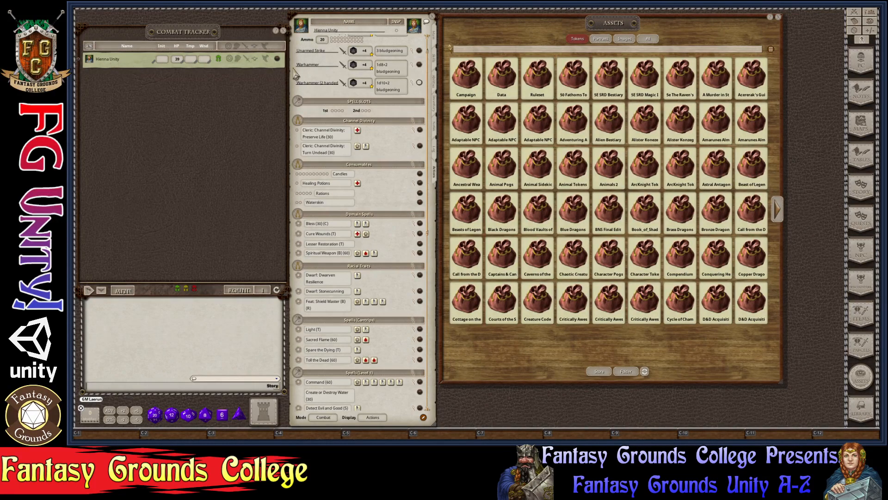
Step: Check the portrait assets, and look inside the Campaign folder of the token assets
key(ctrl)
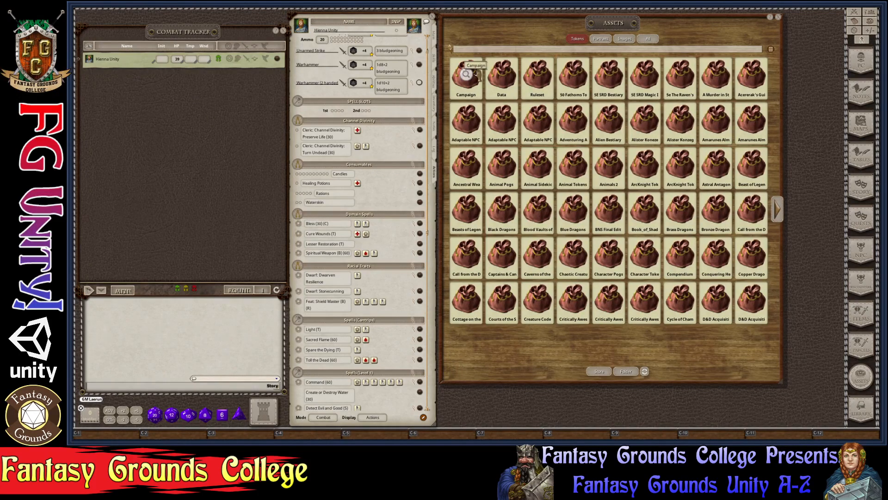
ctrl+click(601, 39)
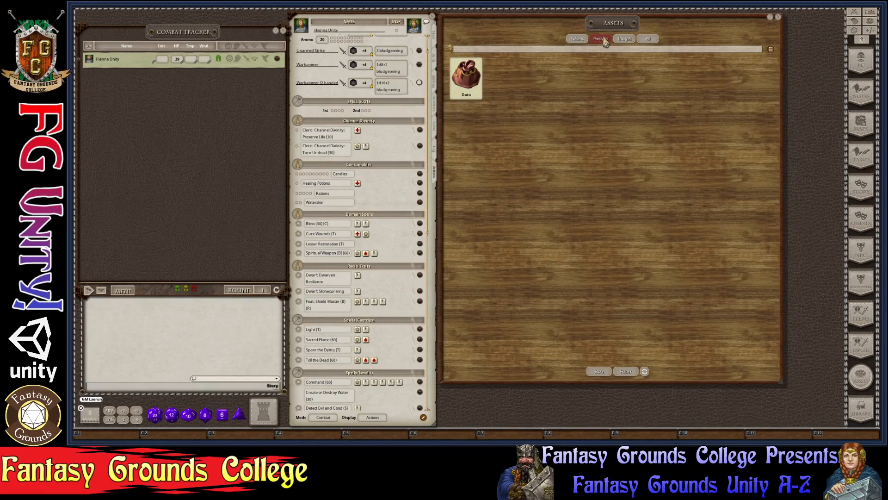
click(578, 39)
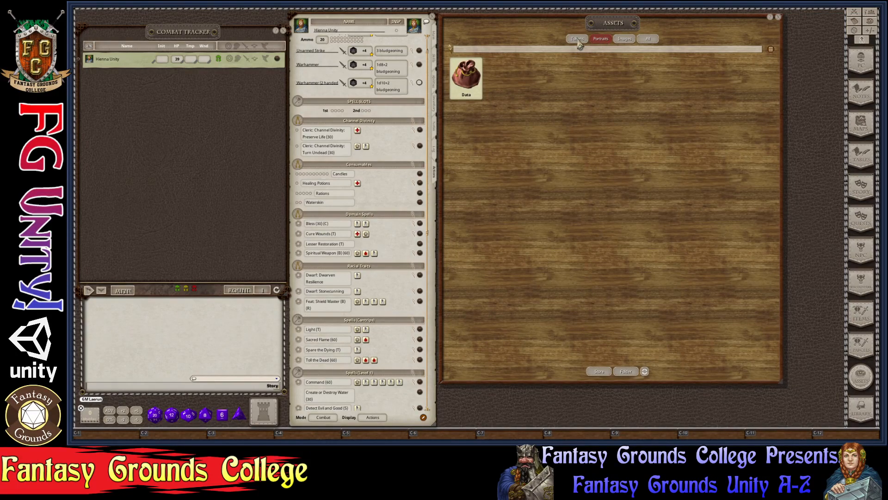
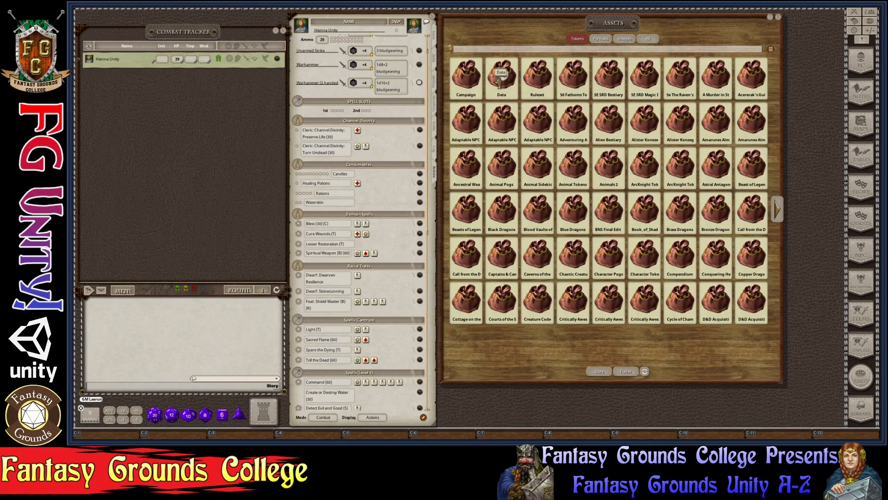
click(465, 87)
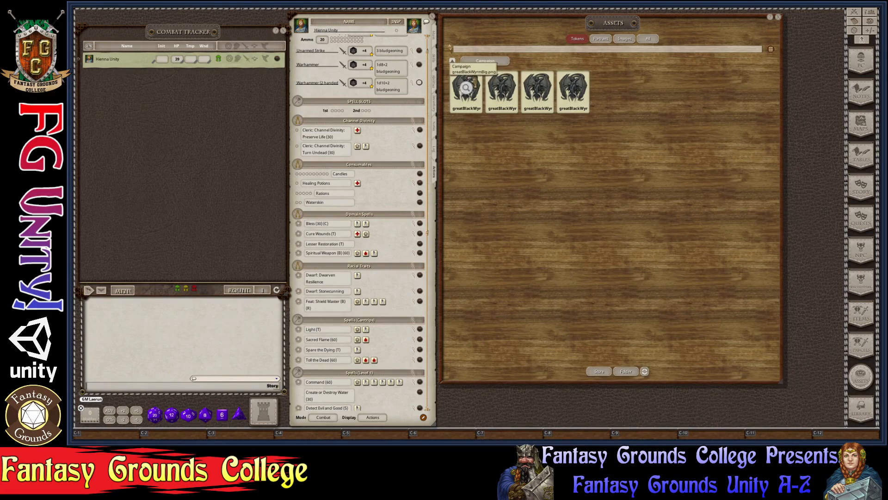
click(486, 60)
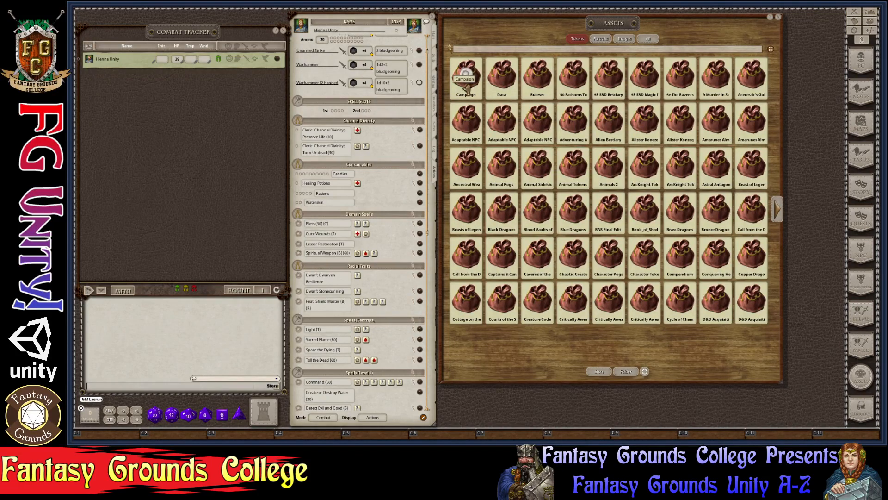
Step: Look through the first two pages of Pirate & Ocean Themed Tokens in the Data folder and go back to Data
click(499, 81)
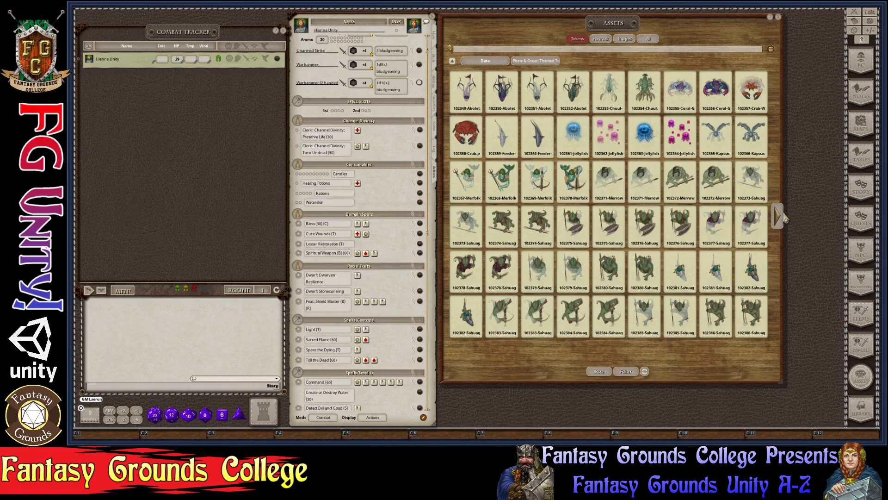
click(779, 216)
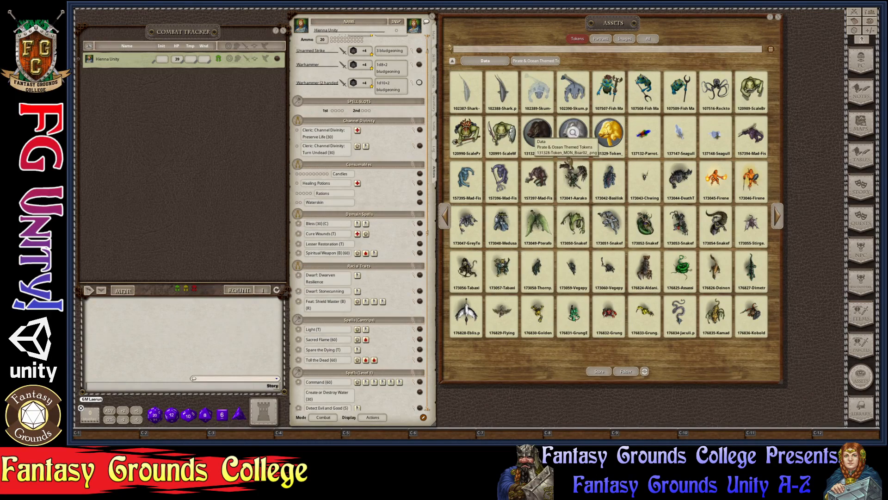
click(484, 62)
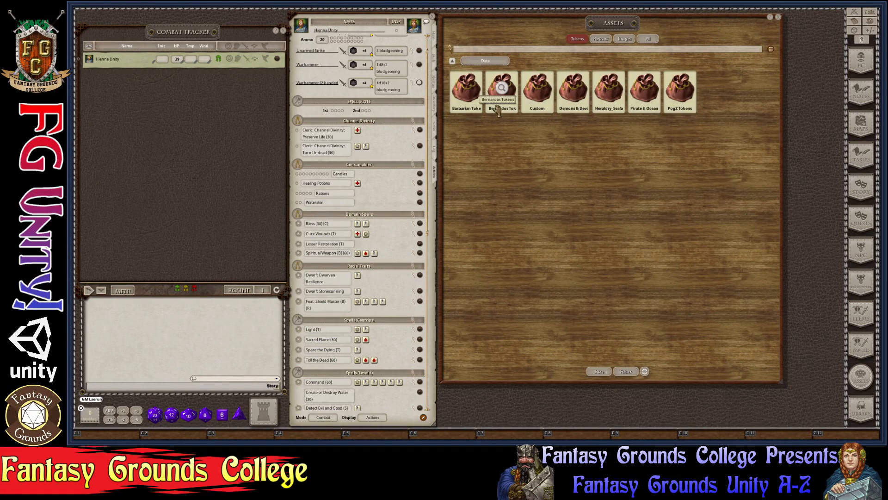
Step: Assign the female dwarf priest token from Bernardos Tokens, Dwarves Galore, to the character sheet's token slot
click(498, 108)
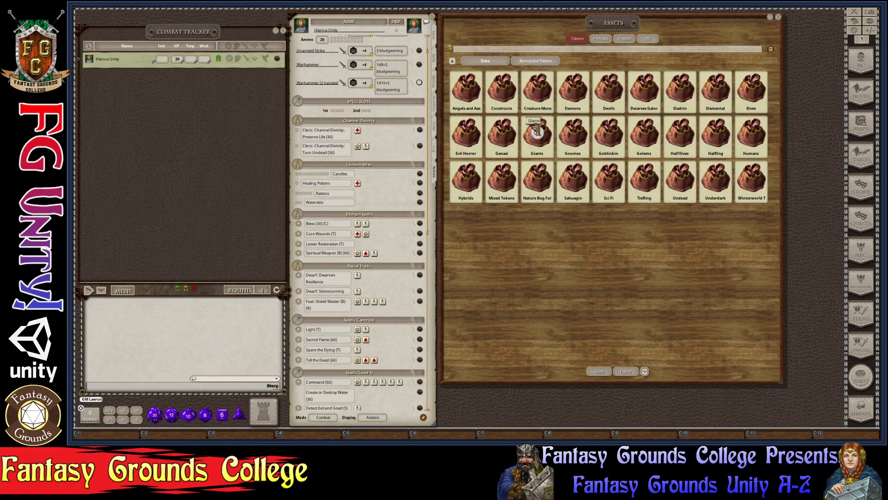
click(656, 105)
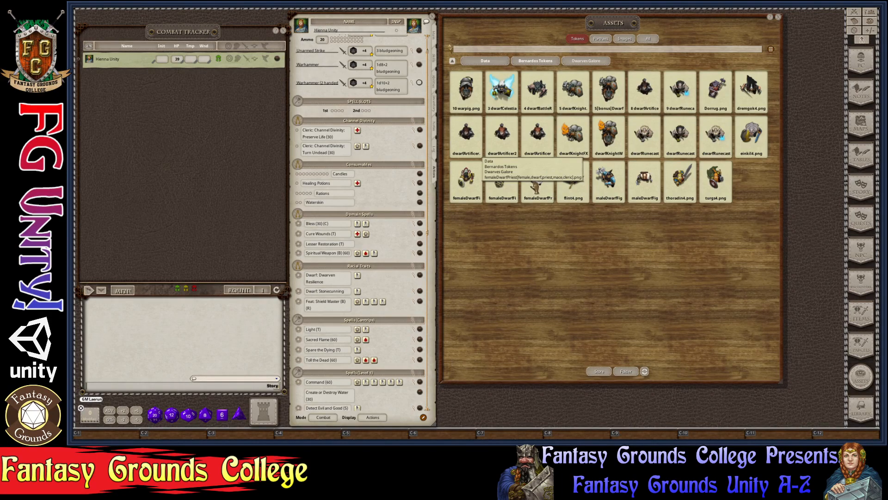
drag(535, 187, 414, 26)
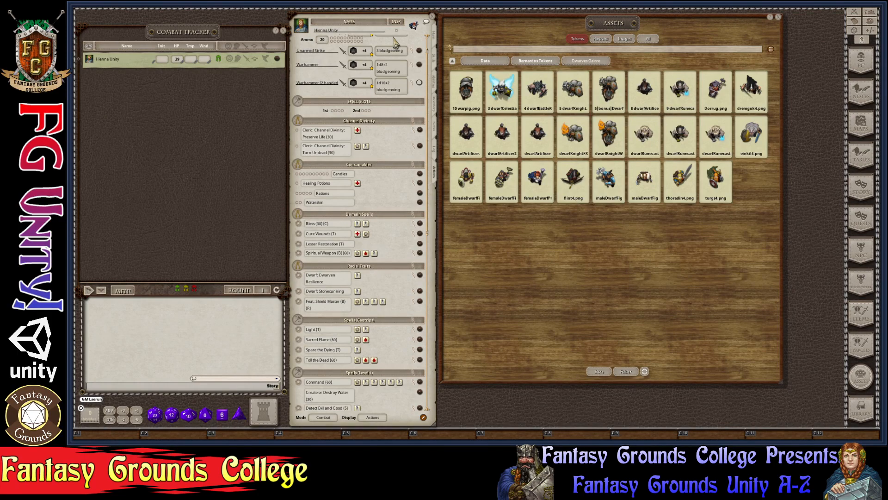
Step: Open the Underdark folder of Bernardos Tokens and view its tokens as a list and again as a grid
click(487, 62)
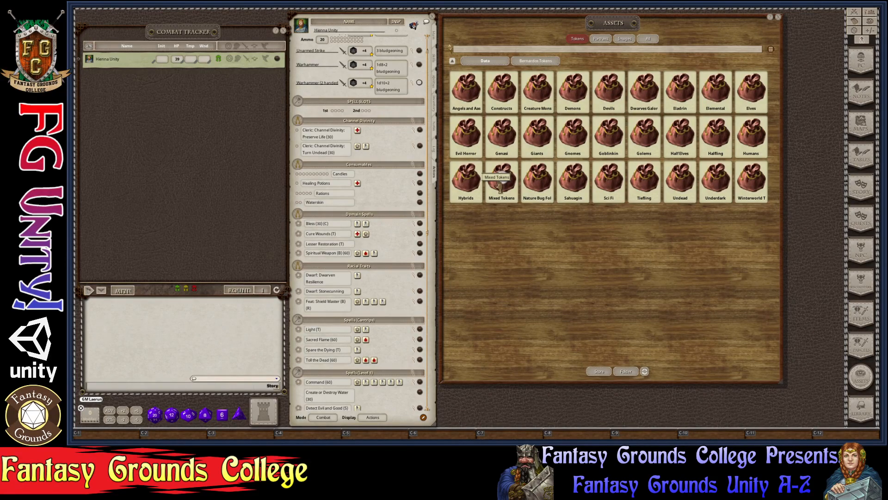
click(715, 181)
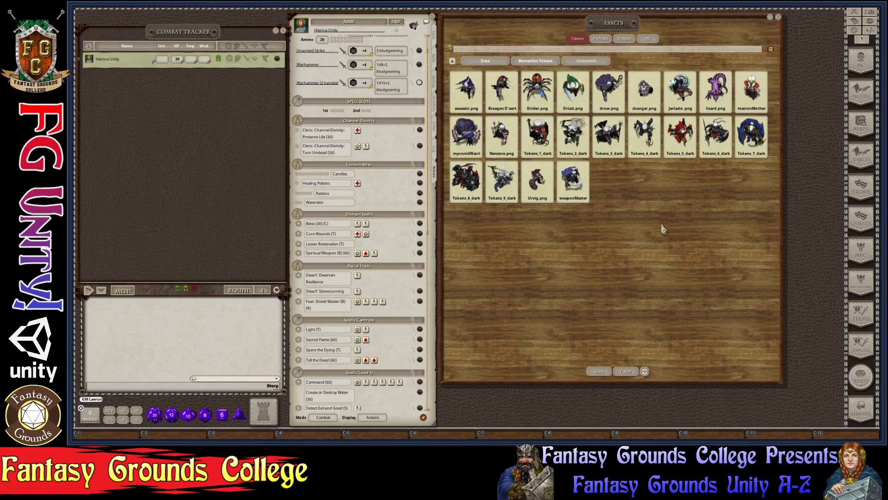
click(771, 49)
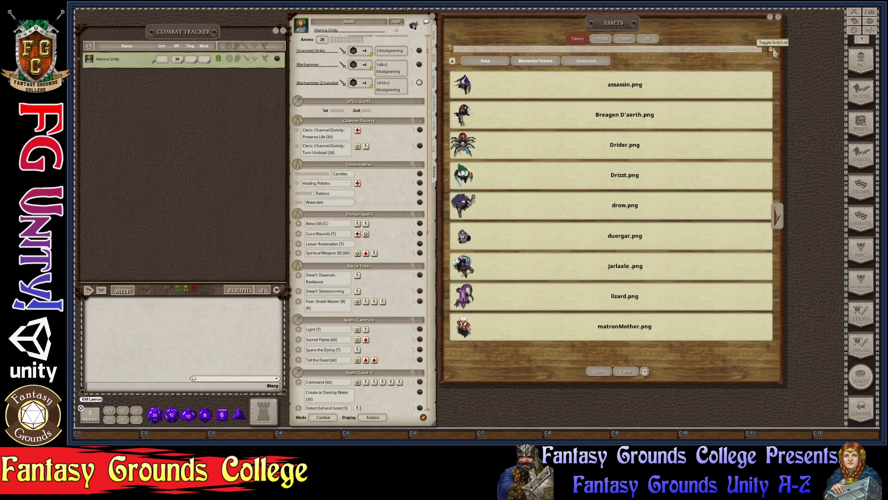
click(772, 50)
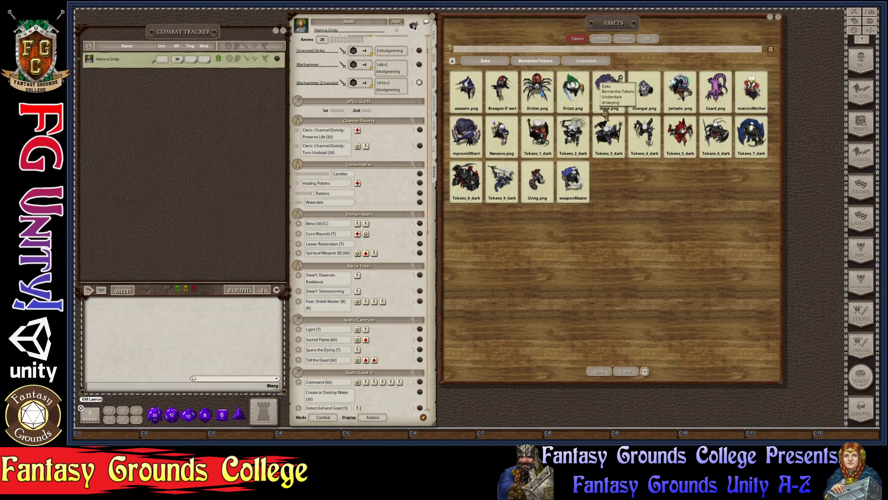
Step: View the portrait collections in the Data folder and return to the top level of the portraits
click(599, 38)
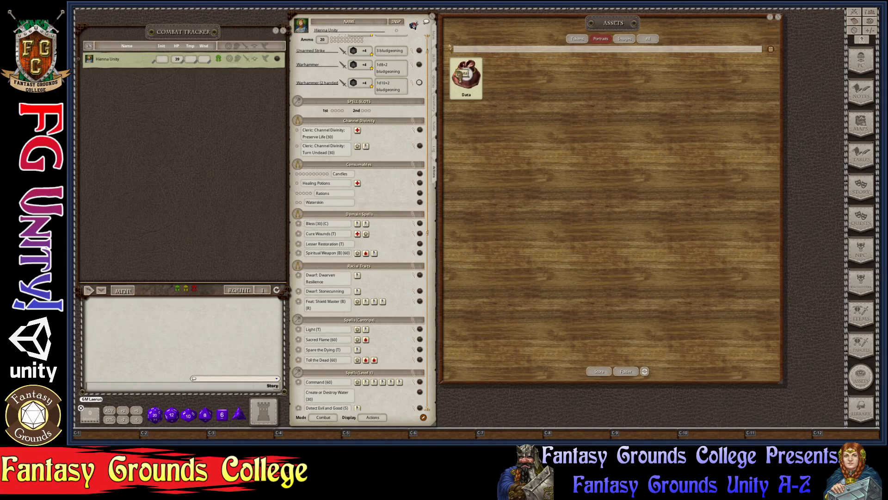
click(460, 74)
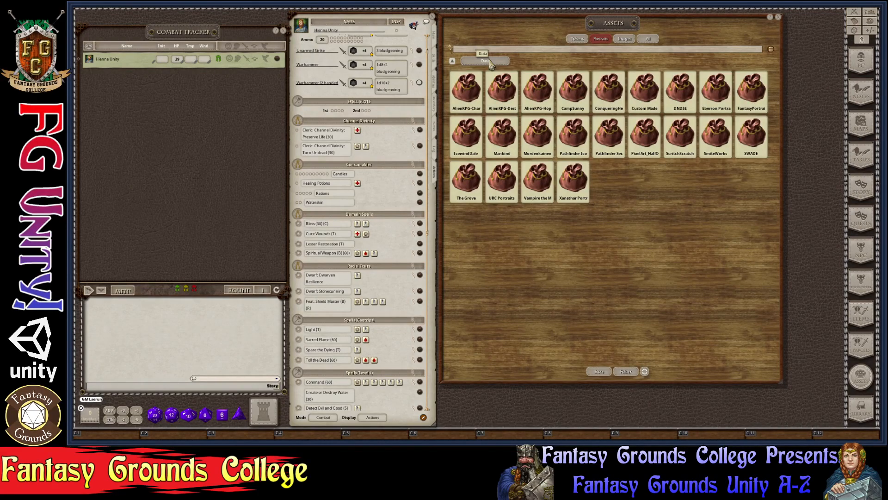
click(491, 62)
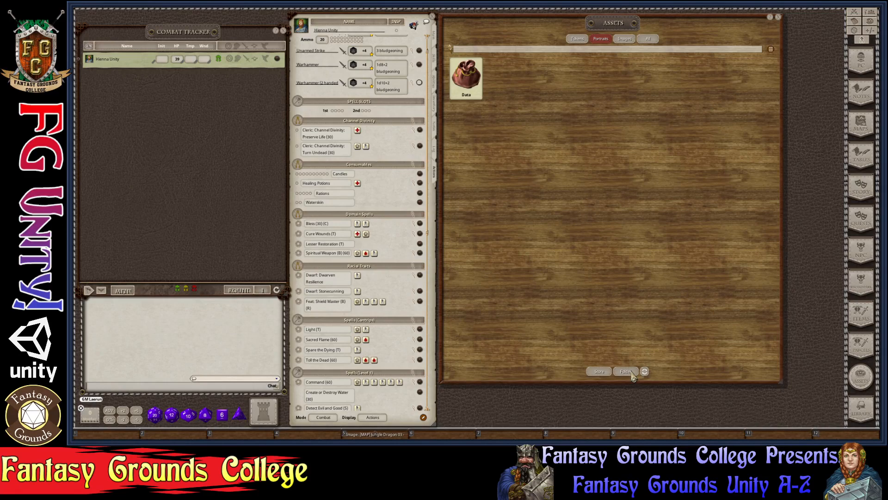
Step: Revisit the token and portrait assets, and open the Data folder of the image assets
click(577, 39)
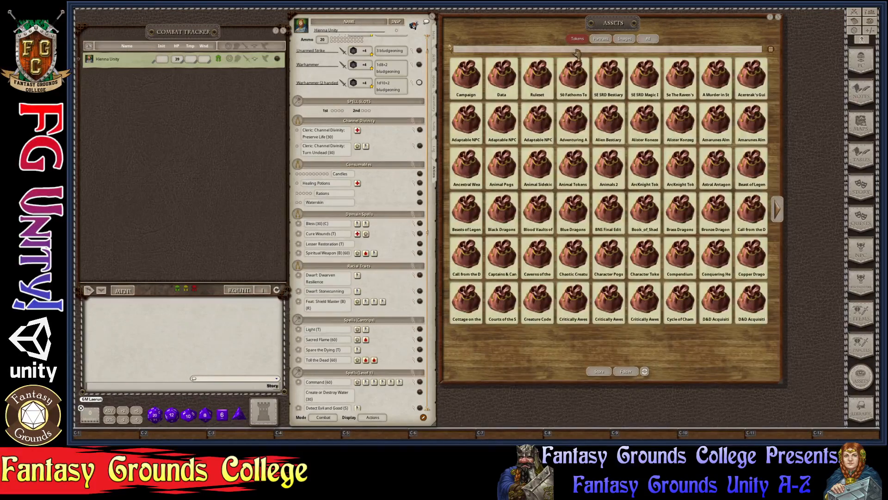
click(601, 39)
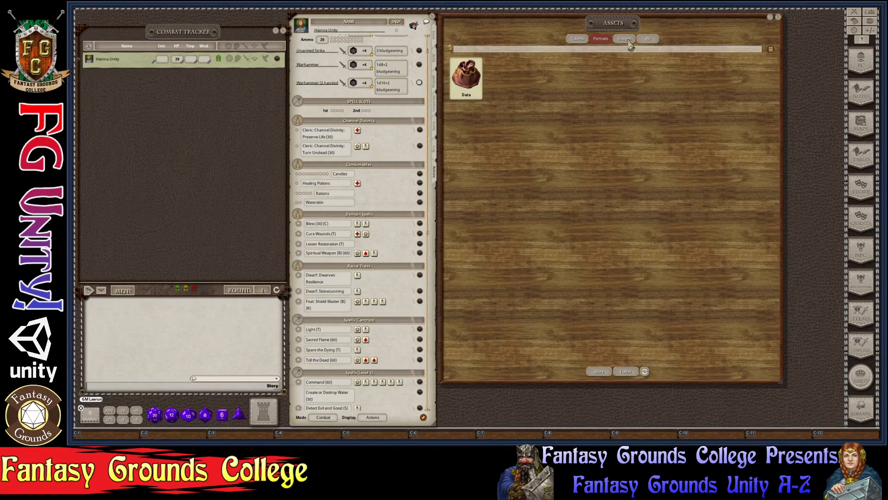
click(627, 40)
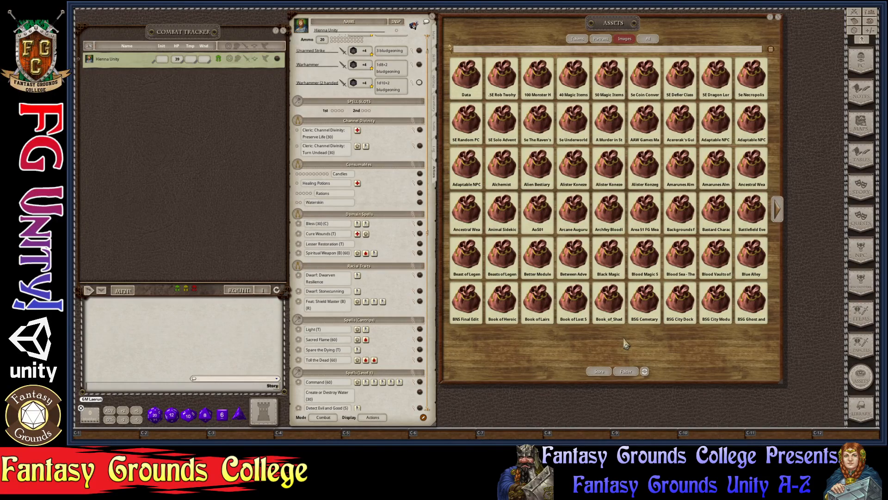
click(464, 82)
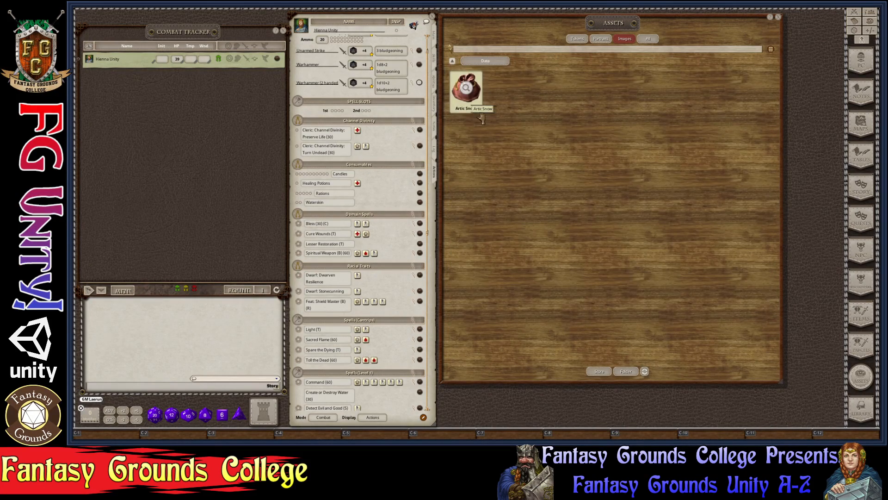
Step: Browse from the top level of the image assets through Data, Artic Snow and Assets to the Cold Breath images
click(453, 66)
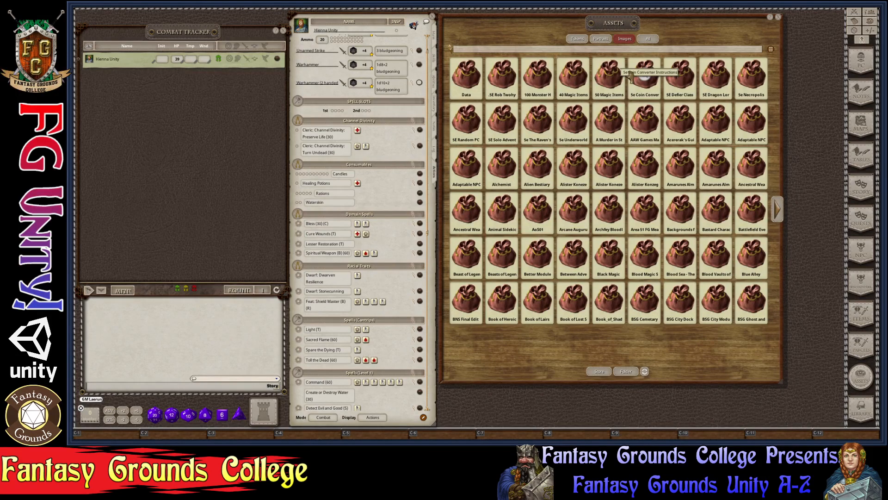
click(593, 123)
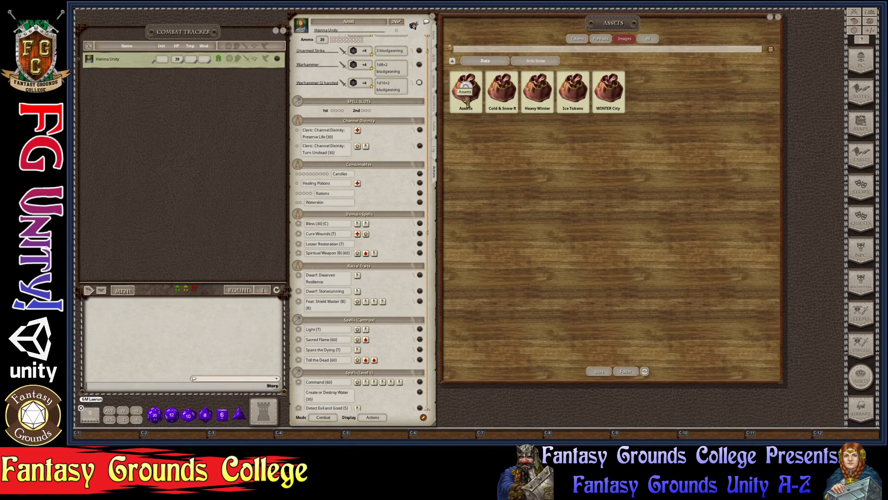
click(466, 100)
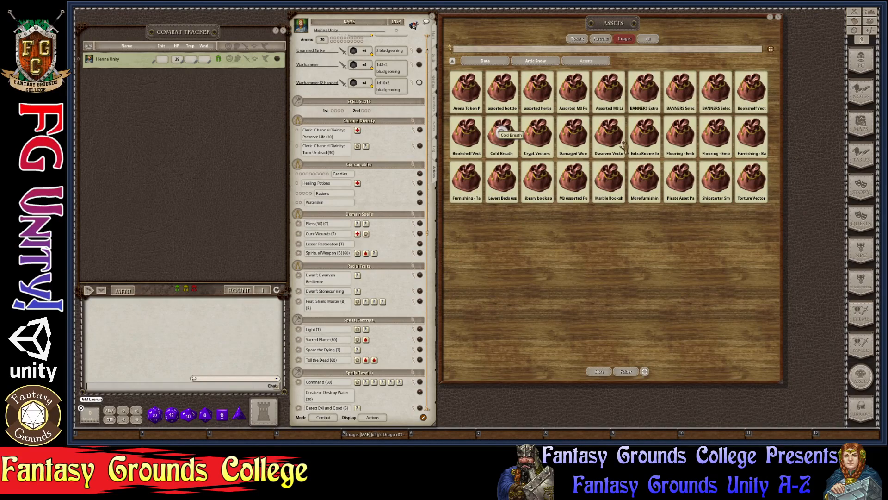
click(502, 135)
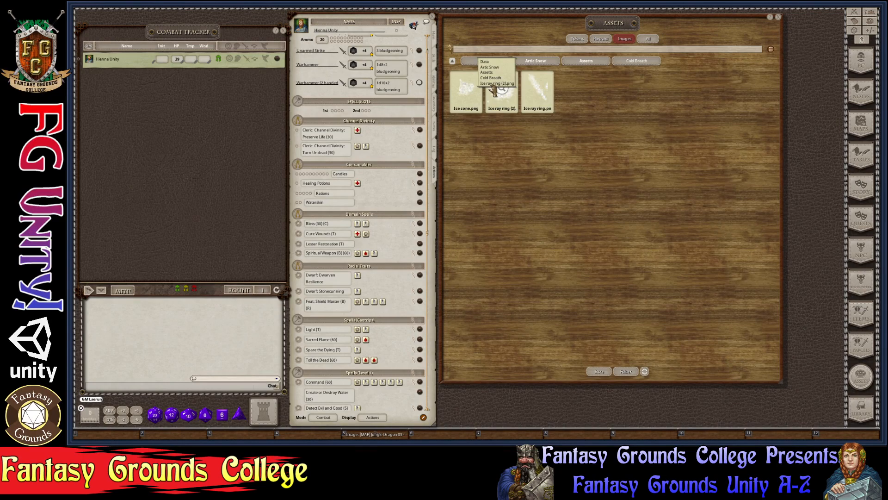
Step: Open the Cold & Snow Random Maps folder in Artic Snow, preview the dtt Tundra map and import it to the campaign
click(536, 61)
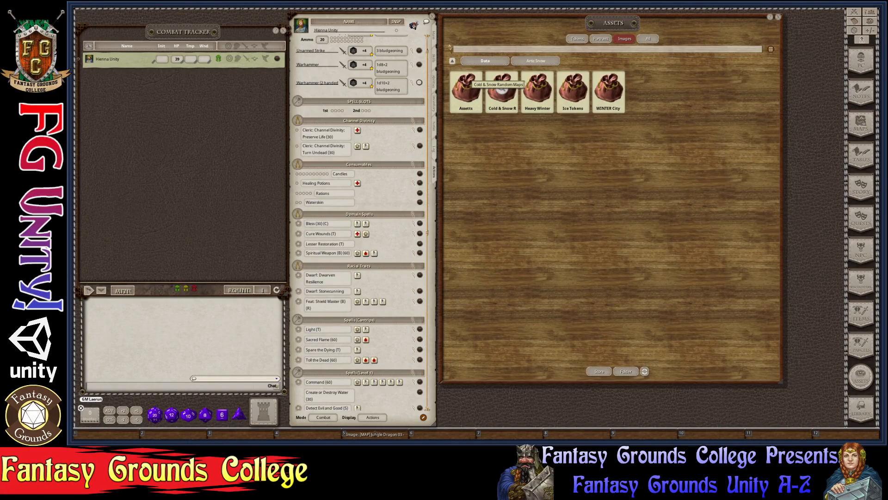
click(501, 88)
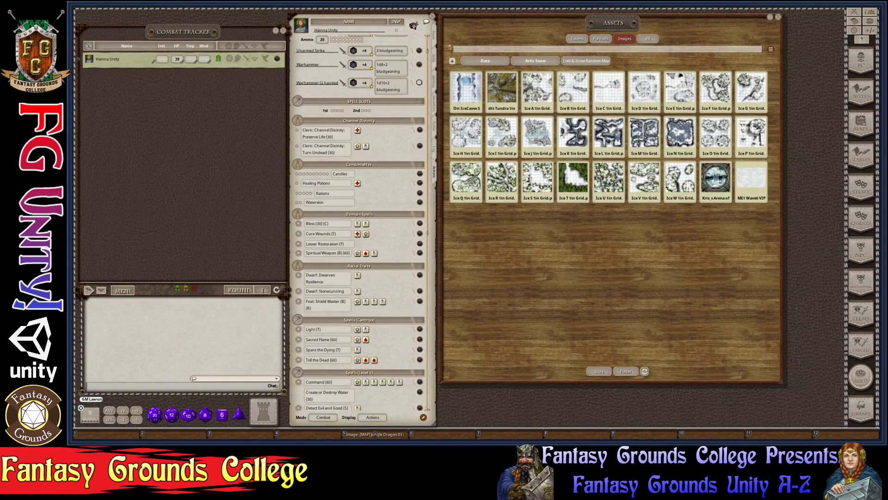
key(ctrl)
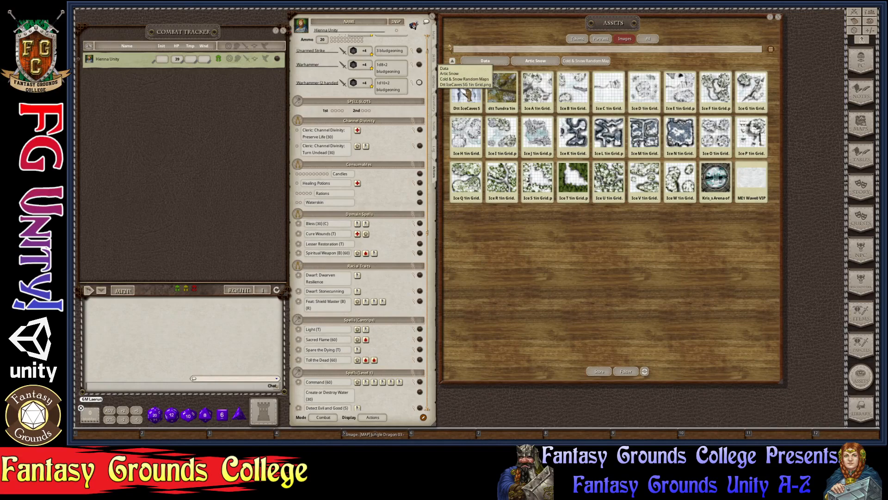
click(502, 88)
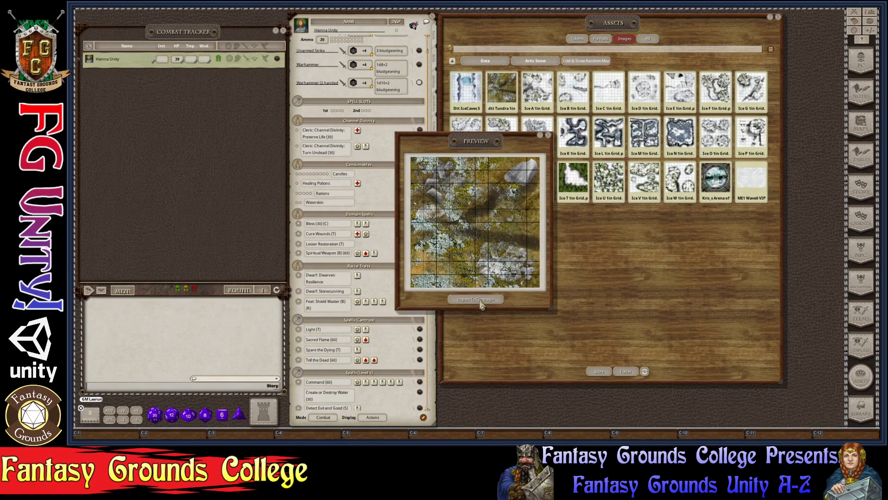
click(478, 299)
Step: Add a group named Snow Map to the Images & Maps list
drag(508, 61, 475, 61)
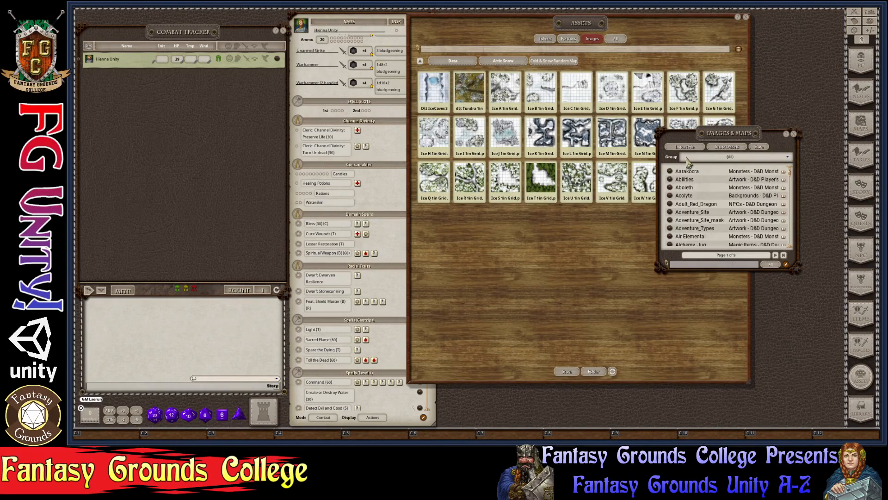
click(789, 158)
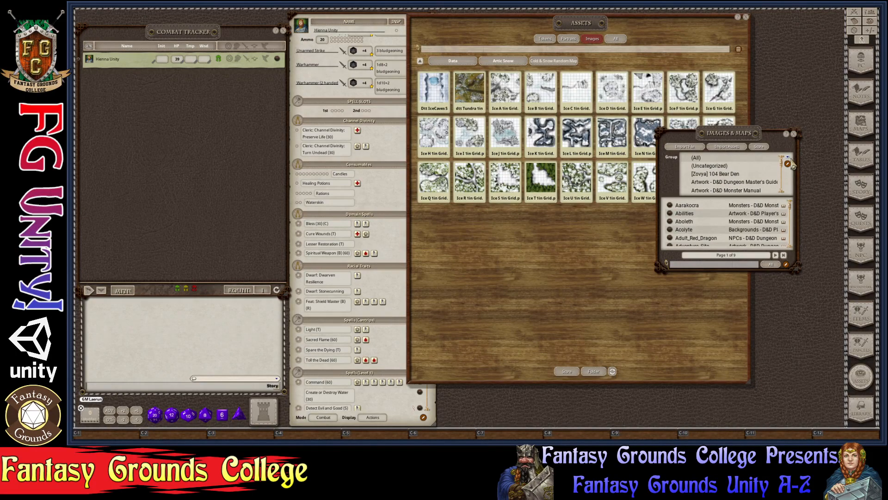
click(788, 164)
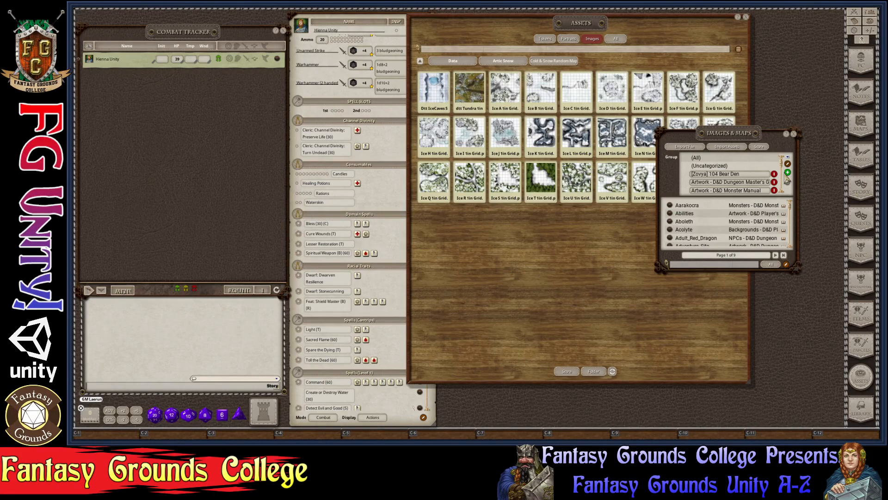
click(787, 175)
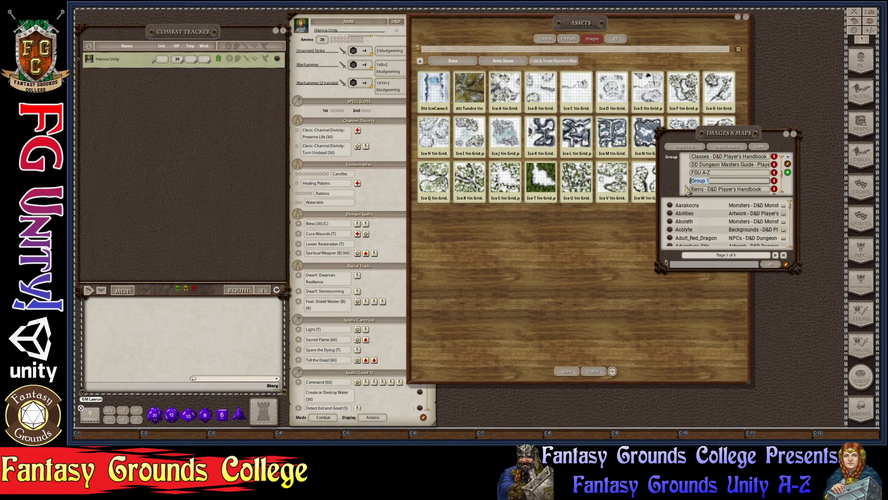
text(Snow Map)
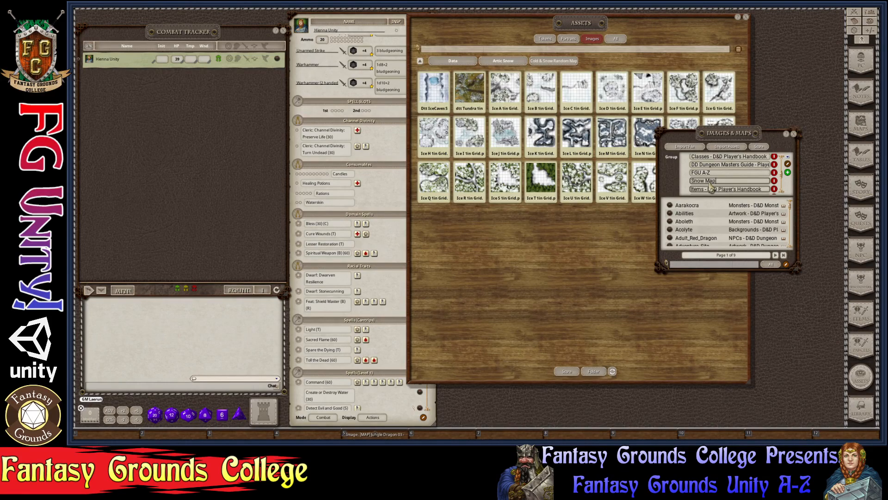
key(Return)
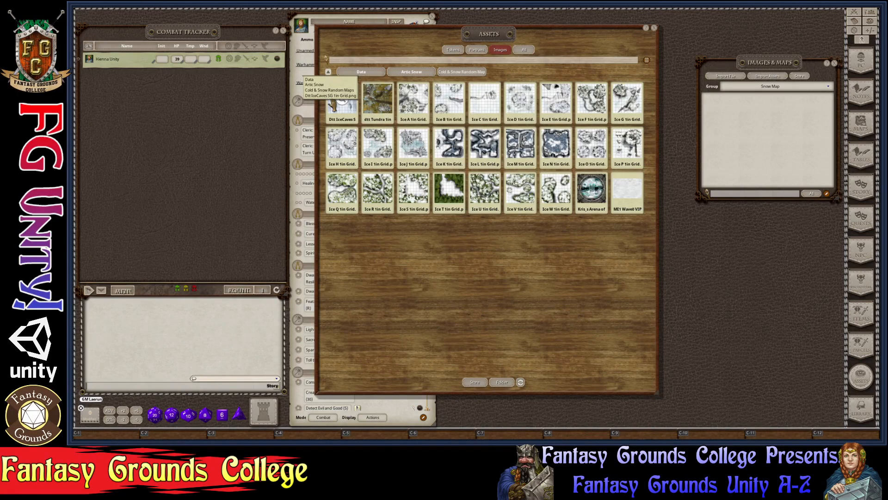
Step: Add the Dtt IceCaves SG 1in Grid and ME1 Wave0 VIP Blizzard M maps to the Snow Map group and view the blizzard map
click(334, 102)
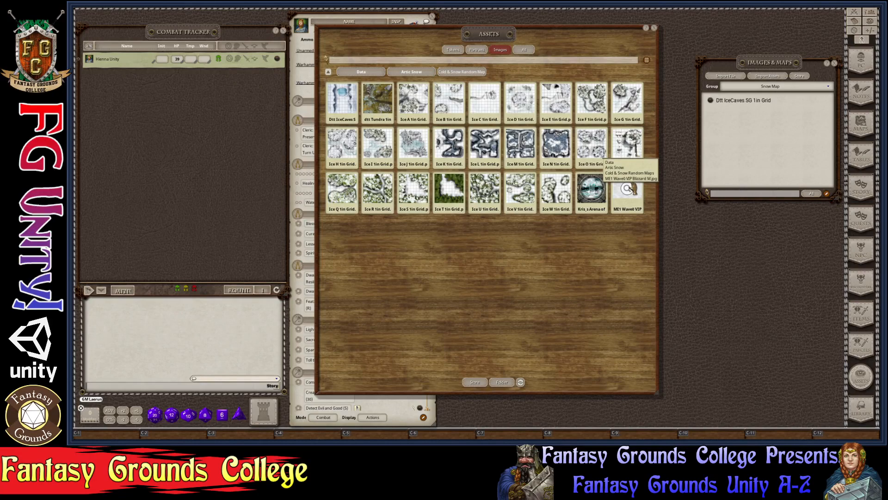
drag(632, 188, 731, 122)
click(741, 110)
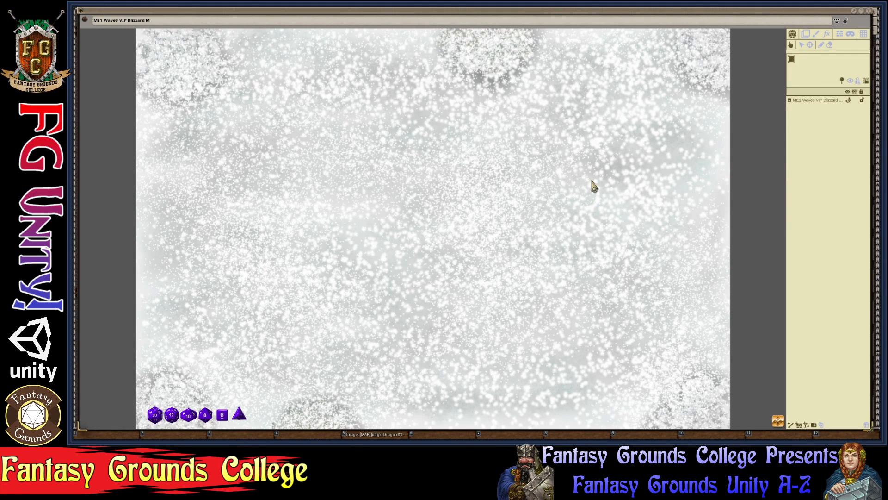
click(869, 10)
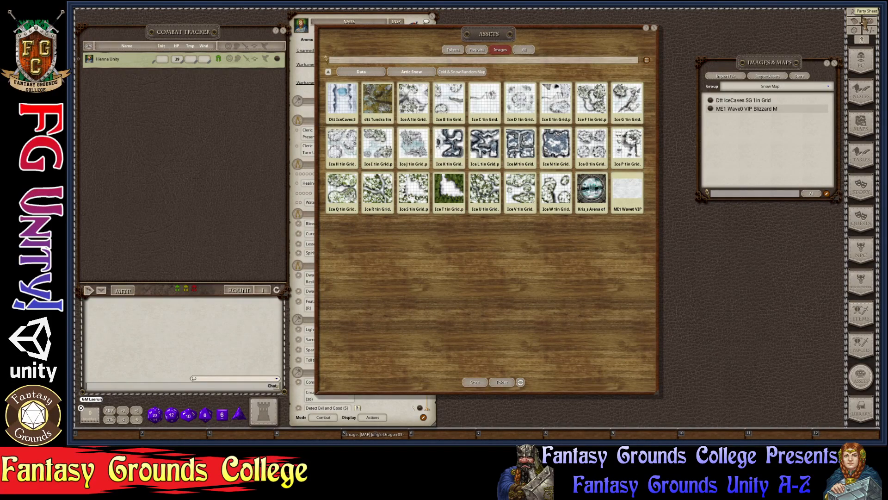
Step: Look through the Assets and Ice Tokens folders of Artic Snow, and close the Assets window
click(412, 72)
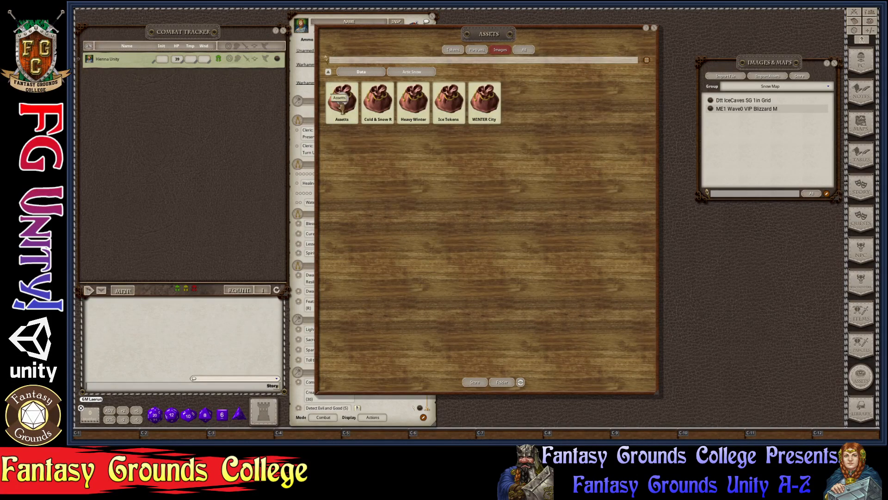
click(341, 105)
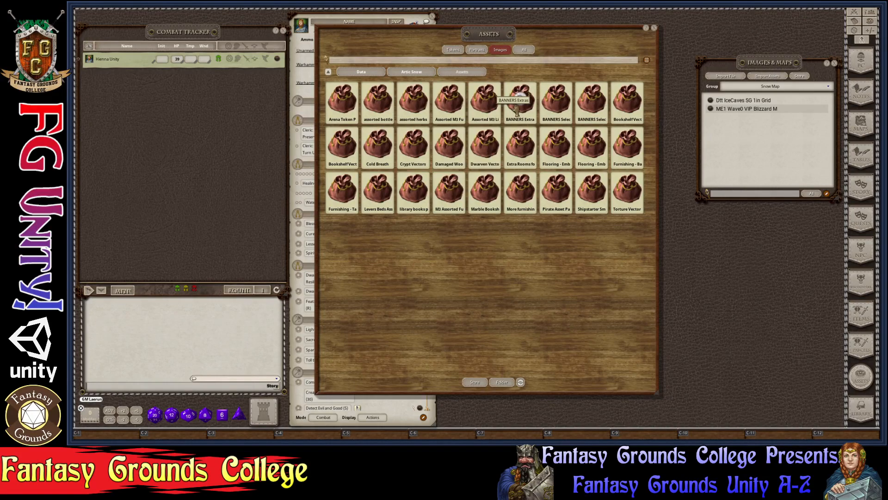
click(410, 73)
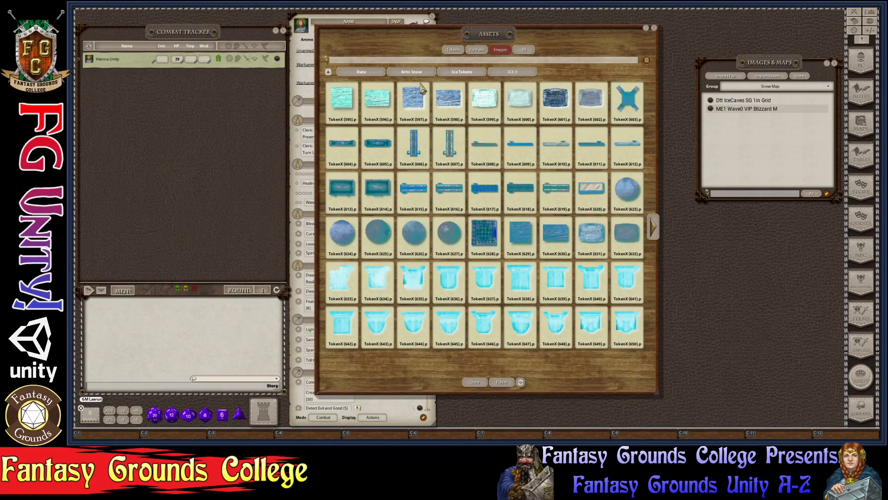
click(653, 28)
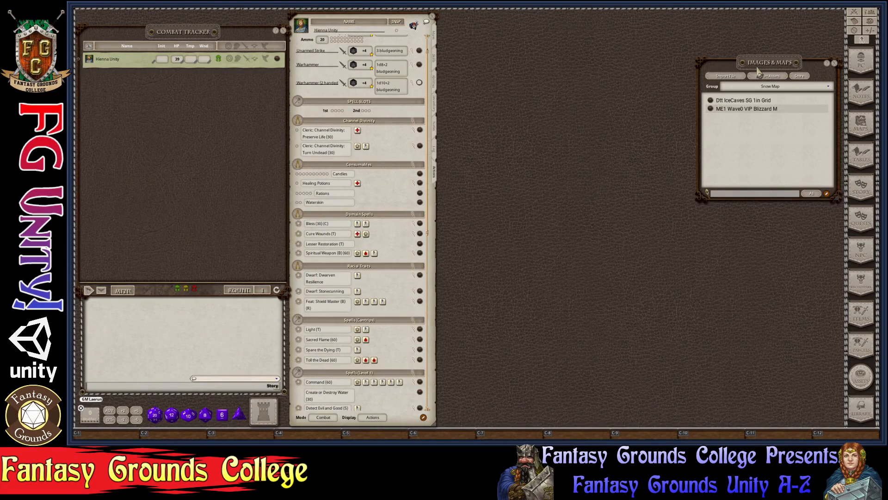
Step: Open the ME1 Wave0 VIP Blizzard M map and lay a square grid over it with a size of 100
drag(757, 70, 419, 173)
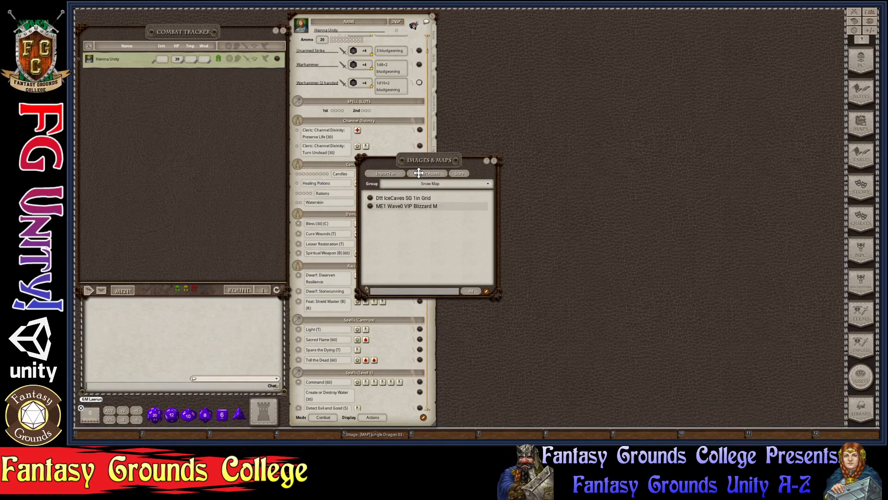
drag(418, 173, 404, 159)
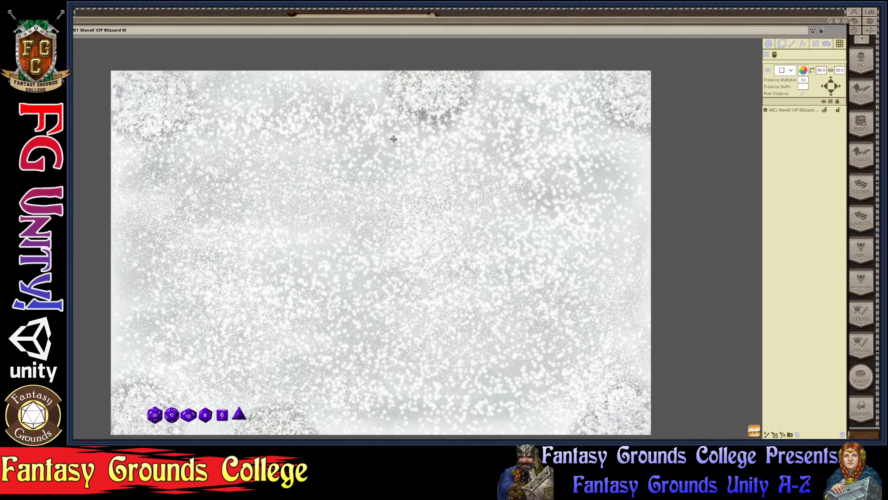
drag(393, 140, 419, 168)
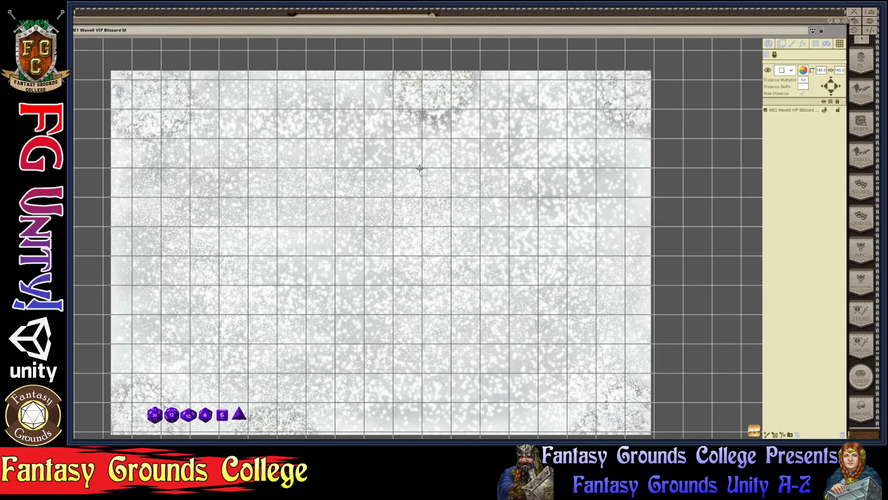
drag(420, 168, 418, 161)
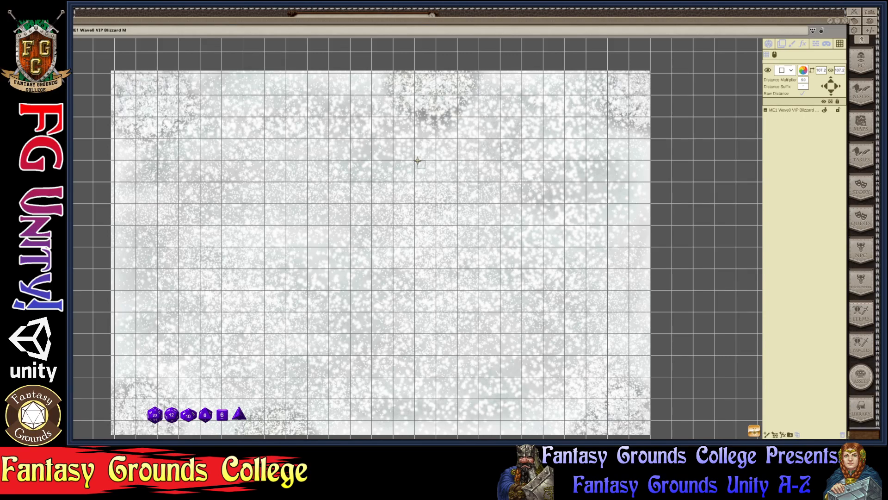
drag(417, 161, 435, 138)
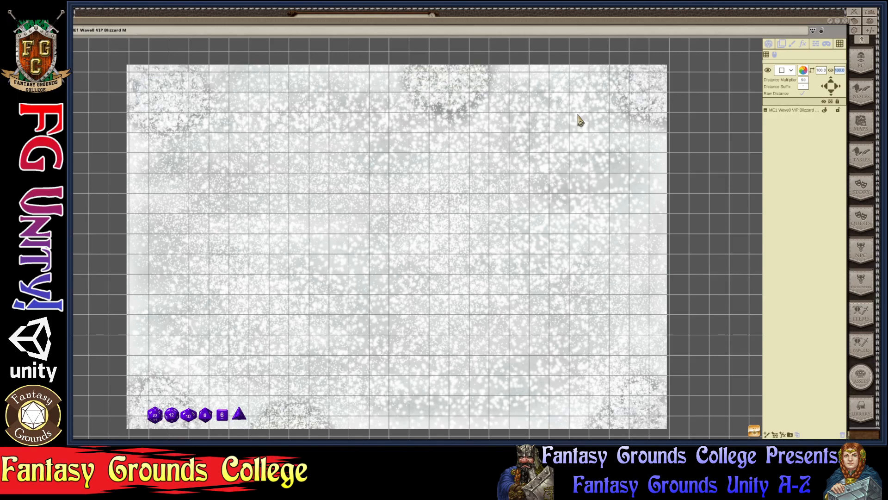
Step: Color the blizzard map's grid blue and toggle the grid's visibility off and on again
scroll(581, 120, up, 3)
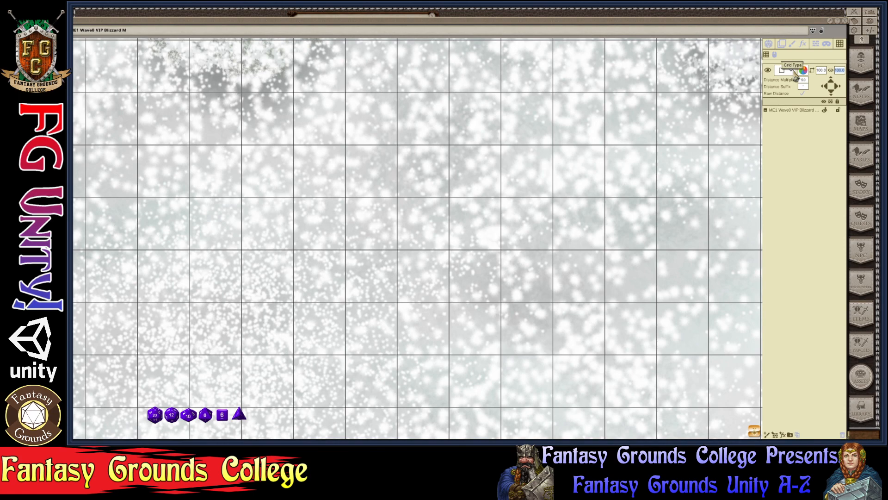
click(769, 71)
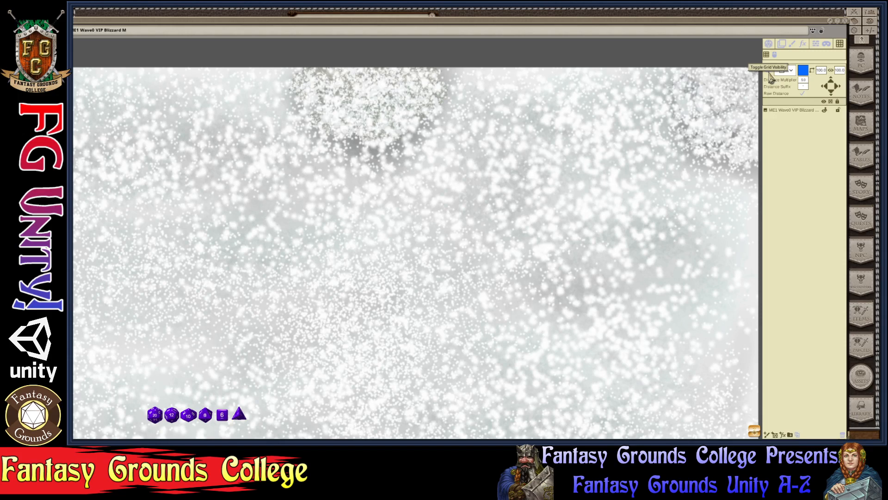
click(768, 71)
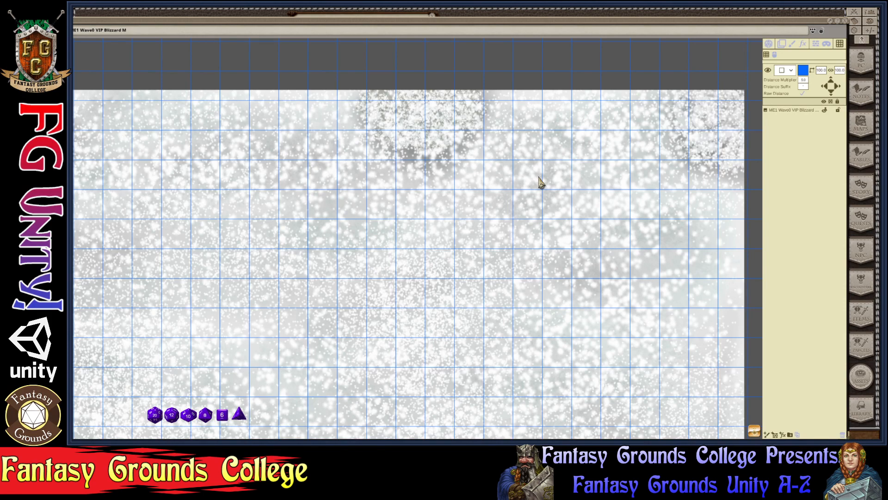
Step: Select the ME1 Wave0 VIP Blizzard image layer and lock it
scroll(540, 182, up, 3)
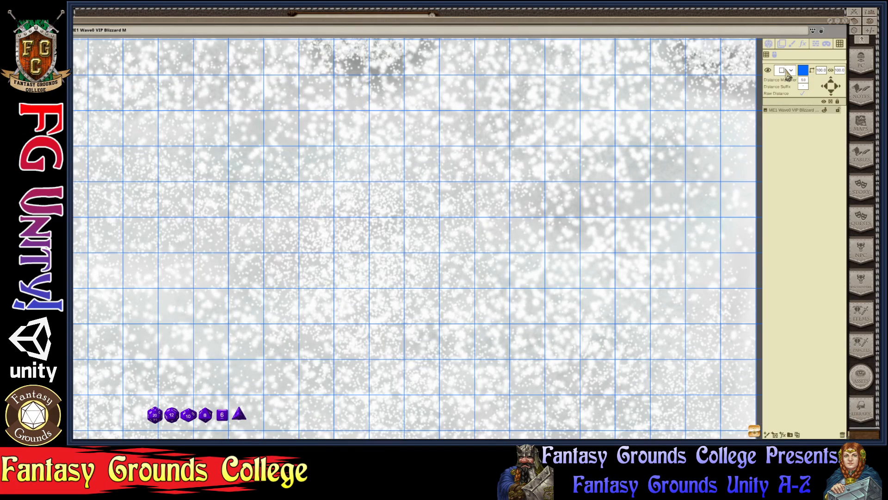
click(795, 111)
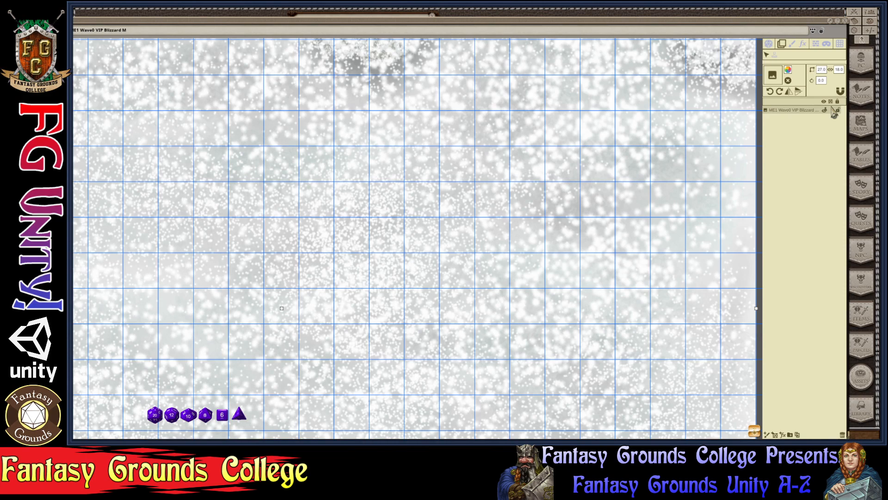
scroll(396, 249, down, 3)
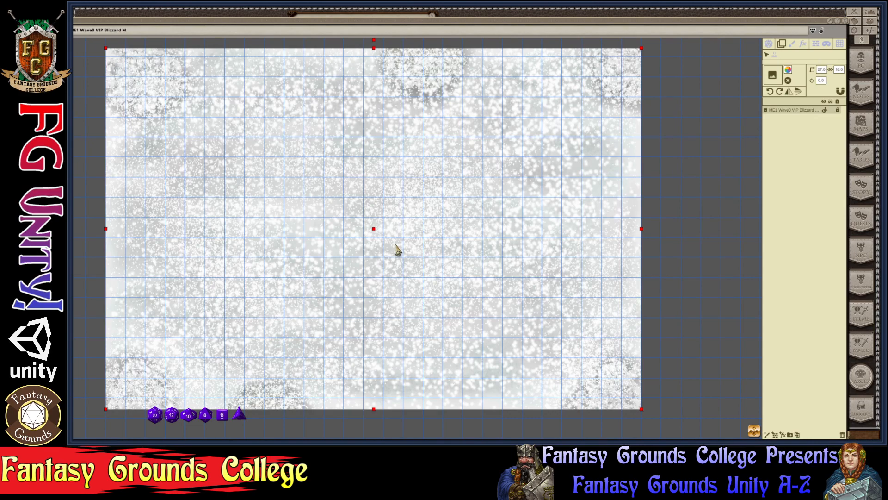
scroll(556, 214, down, 3)
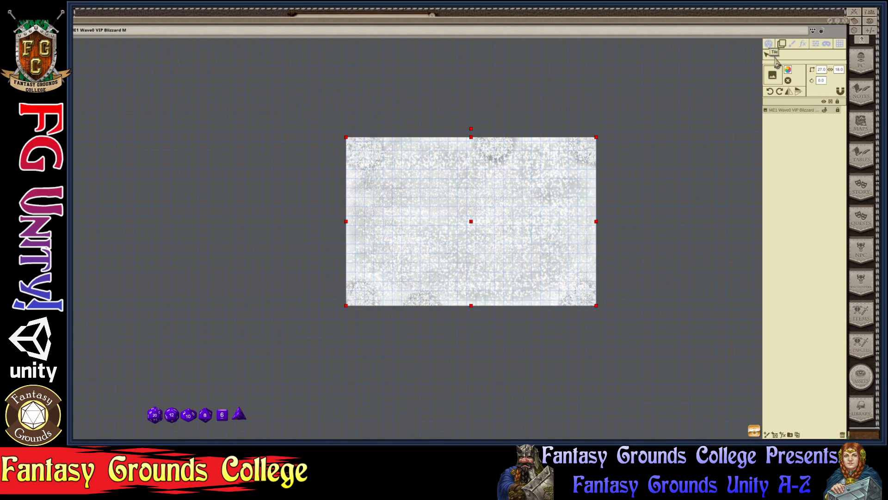
Step: Set the blizzard image as the tile, rotate it to 0 degrees and place a copy directly beside the original map image
click(775, 57)
drag(822, 23, 744, 21)
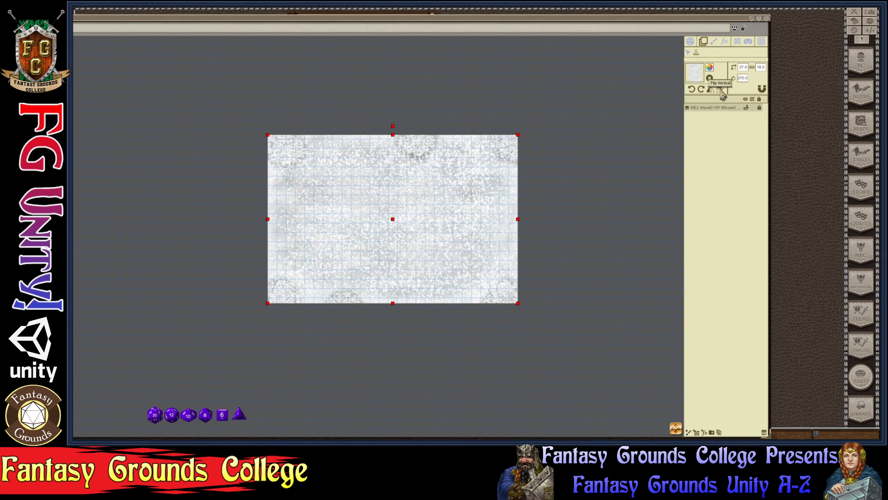
click(701, 90)
click(701, 90)
drag(696, 73, 474, 308)
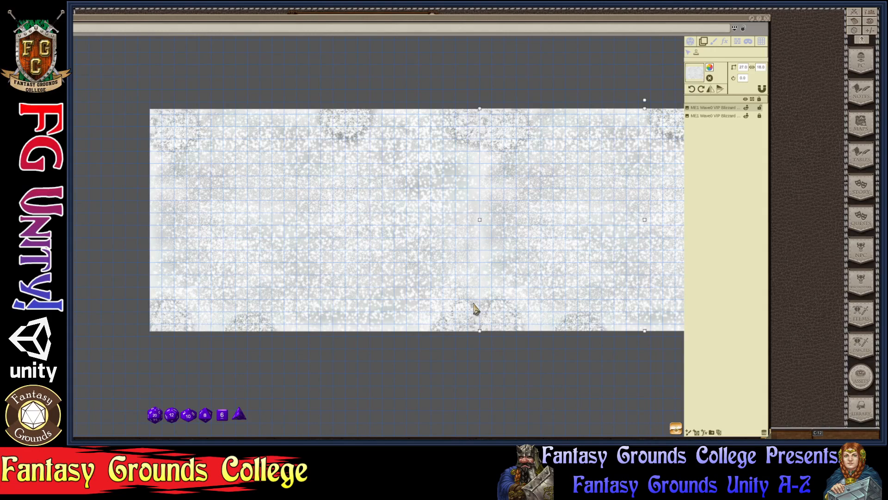
Step: Unlock the original blizzard image layer and group both blizzard image layers into a Snowy Ground folder
click(760, 117)
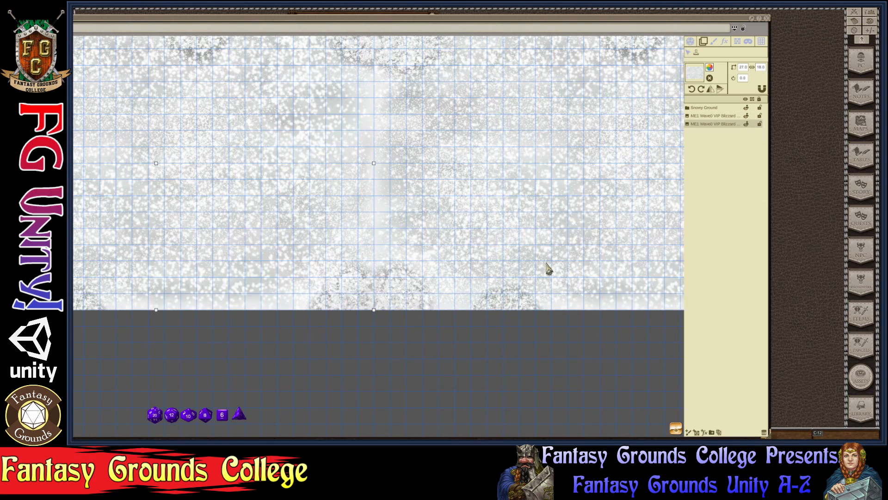
scroll(390, 303, up, 5)
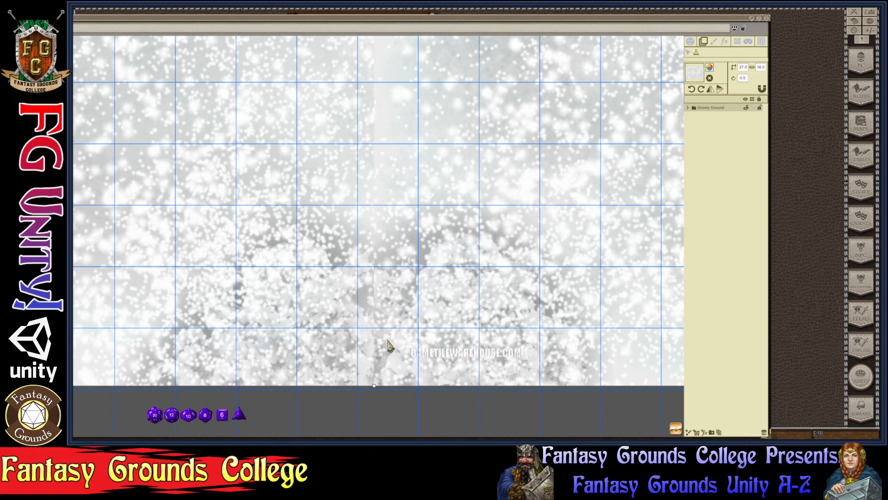
drag(388, 340, 416, 339)
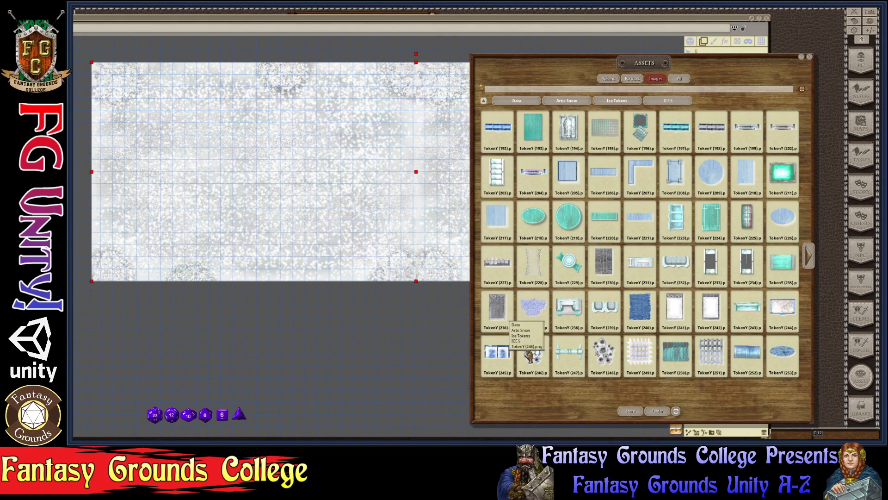
Step: Place rotated copies of an ice tile from the ICE 6 images as a tight overlapping cluster on the blizzard map
drag(674, 57, 438, 48)
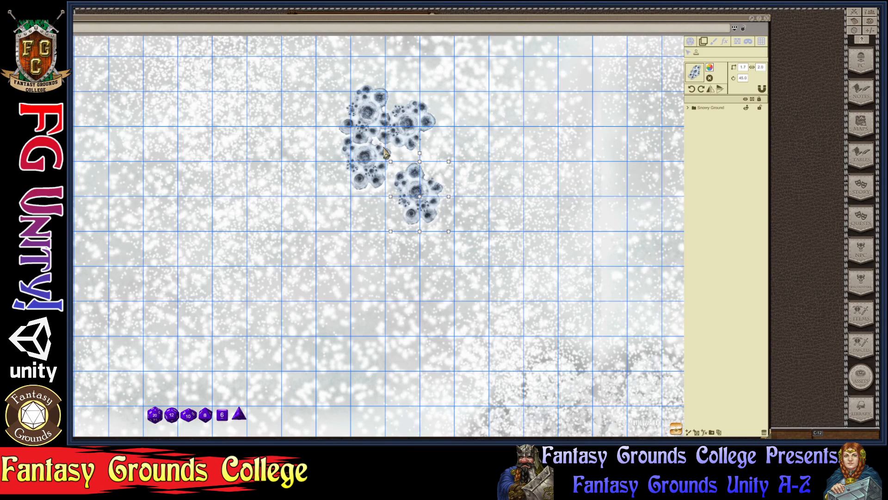
drag(397, 173, 384, 148)
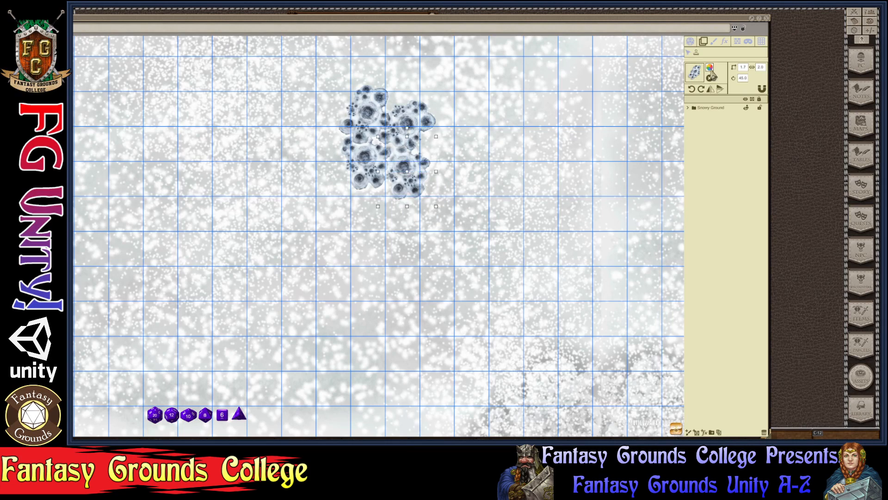
click(710, 68)
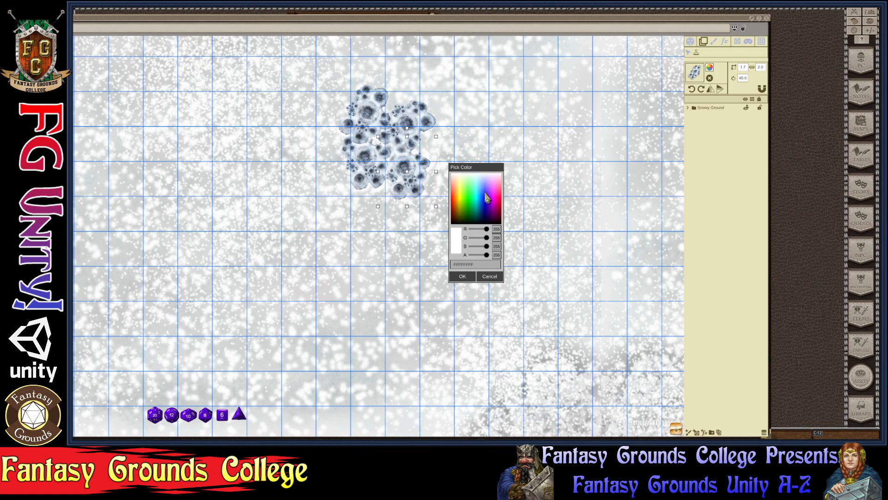
click(397, 159)
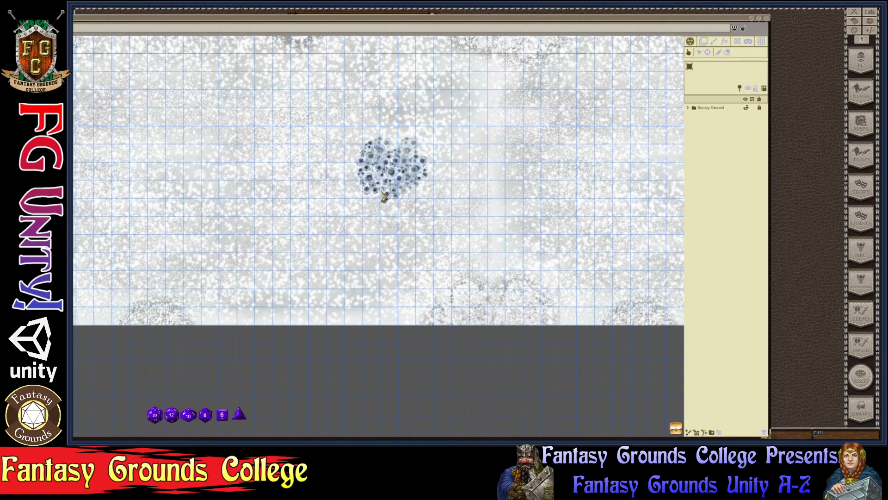
scroll(382, 196, up, 3)
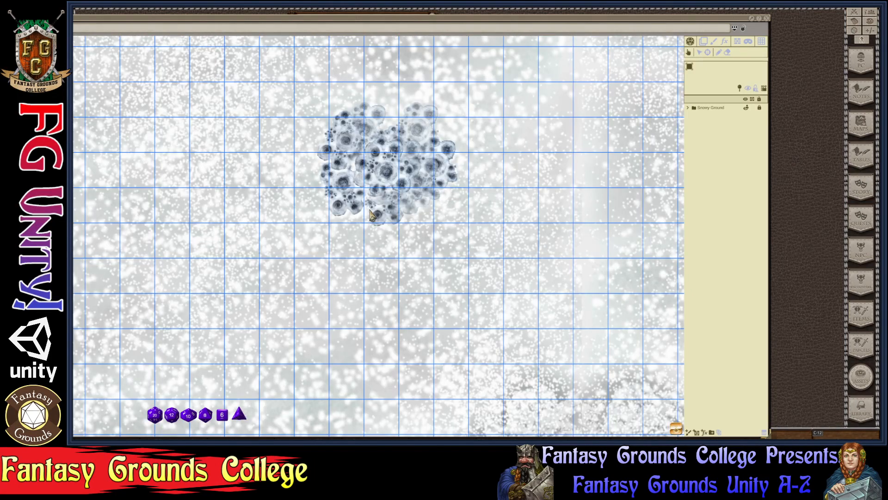
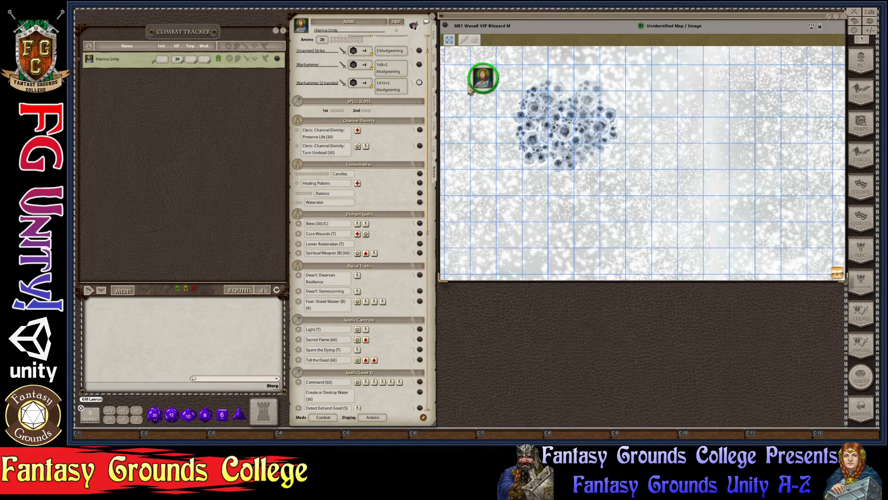
Step: Move the character's token diagonally across the blizzard map toward the ice tile cluster
scroll(498, 119, down, 2)
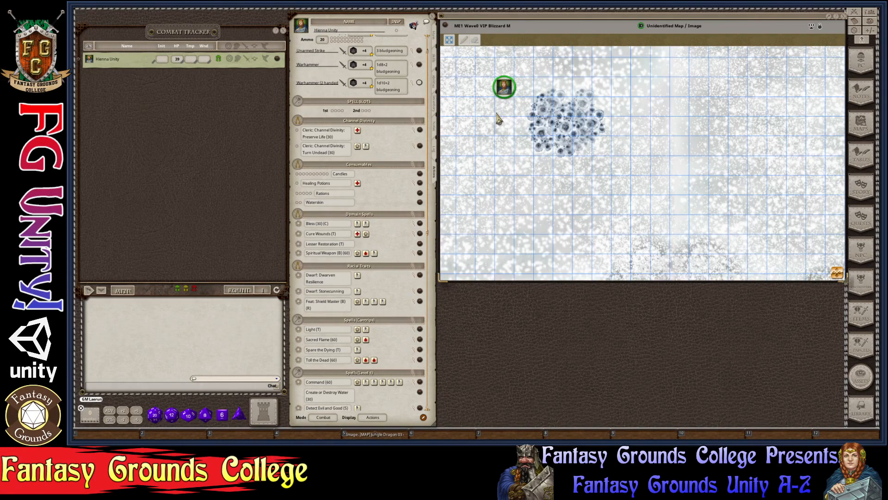
drag(504, 86, 535, 130)
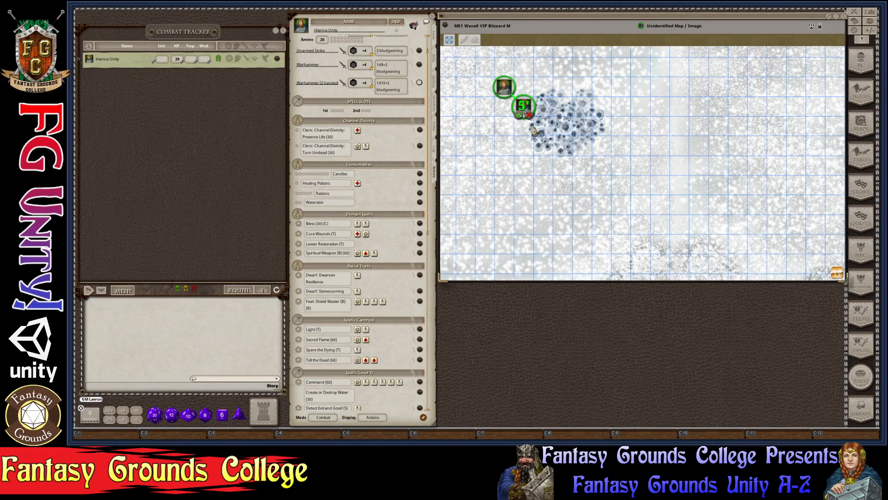
drag(533, 130, 676, 184)
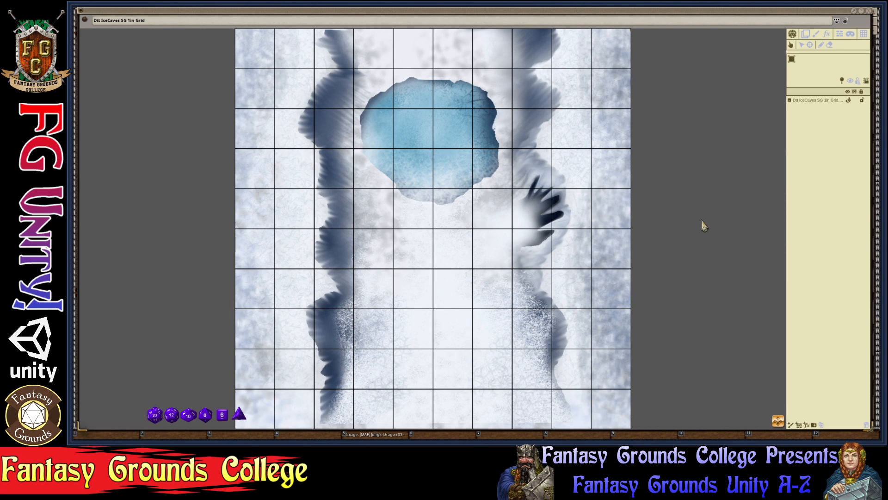
Step: Lay a square grid with a size of 200 over the Dtt IceCaves map and nudge it left
scroll(442, 208, down, 1)
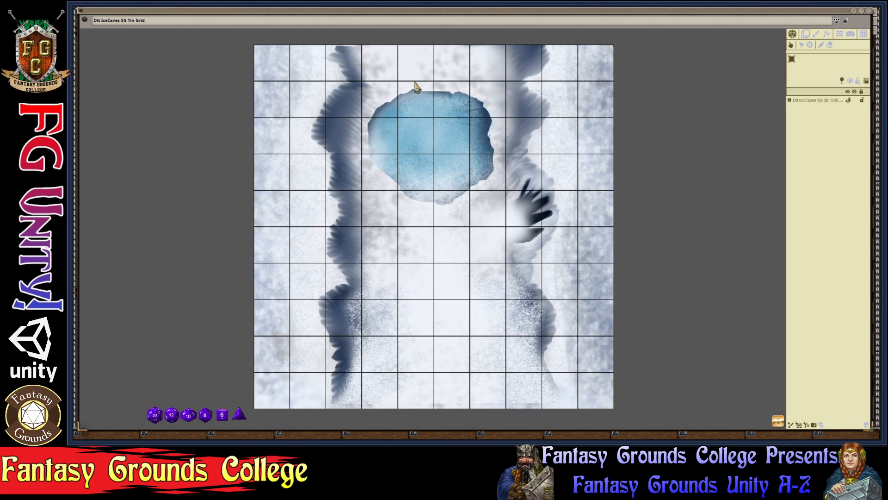
scroll(415, 85, up, 2)
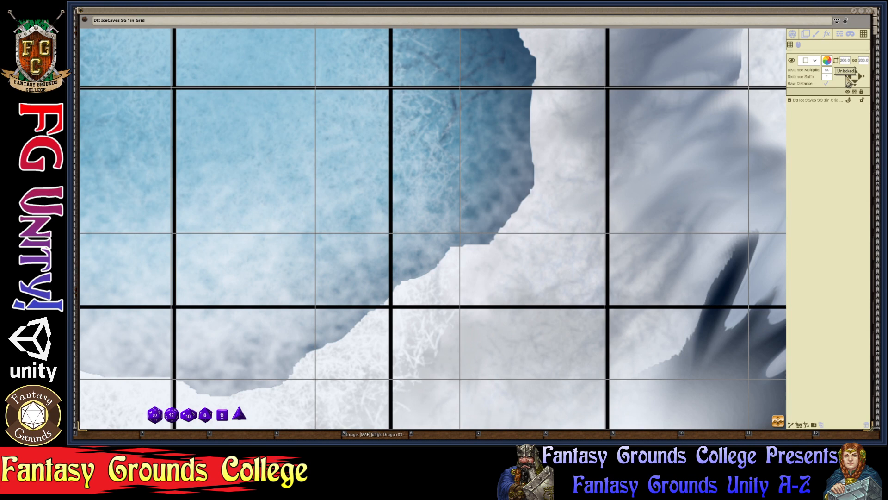
click(849, 83)
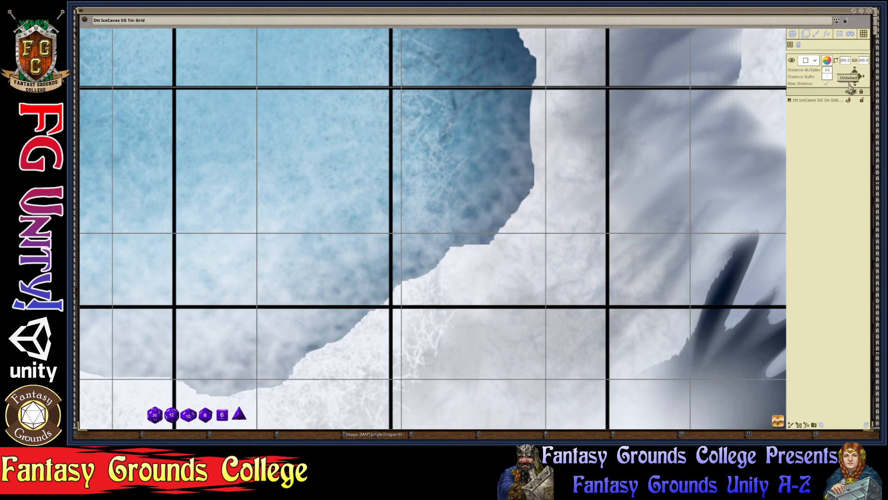
click(850, 84)
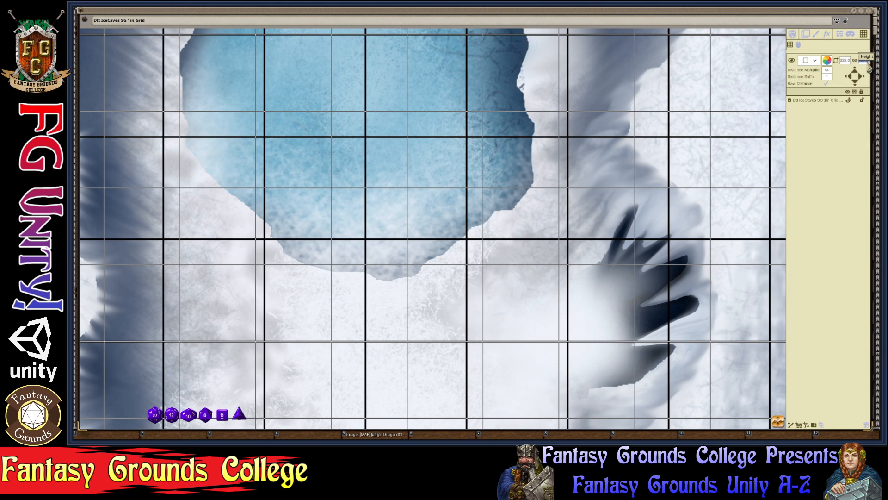
Step: Set the ice caves grid's width and height to 300, nudge it right onto the printed lines and color it purple
text(300)
key(Return)
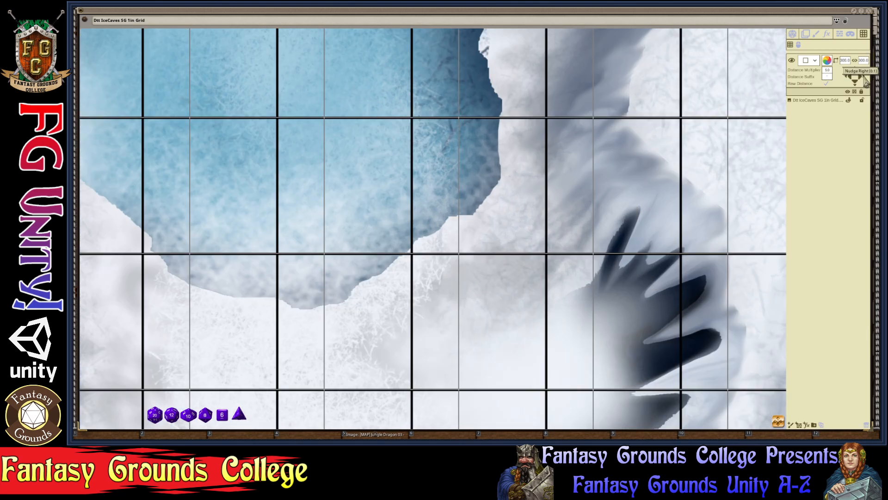
click(866, 82)
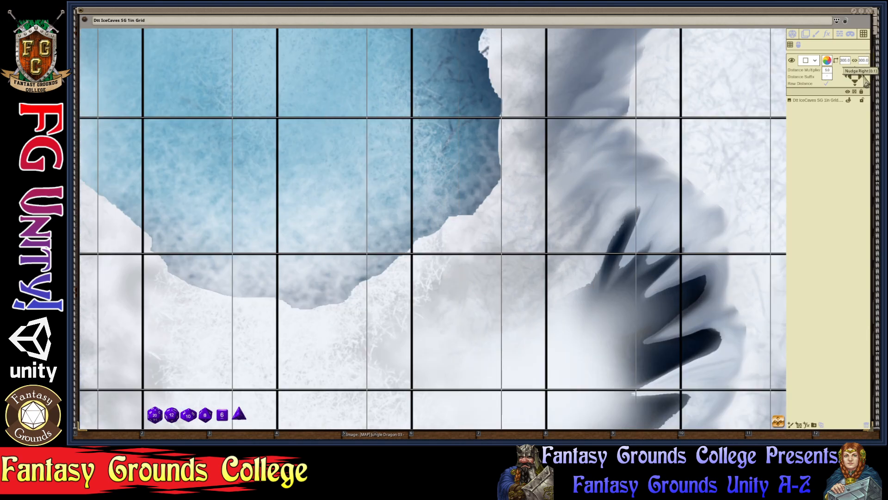
click(866, 82)
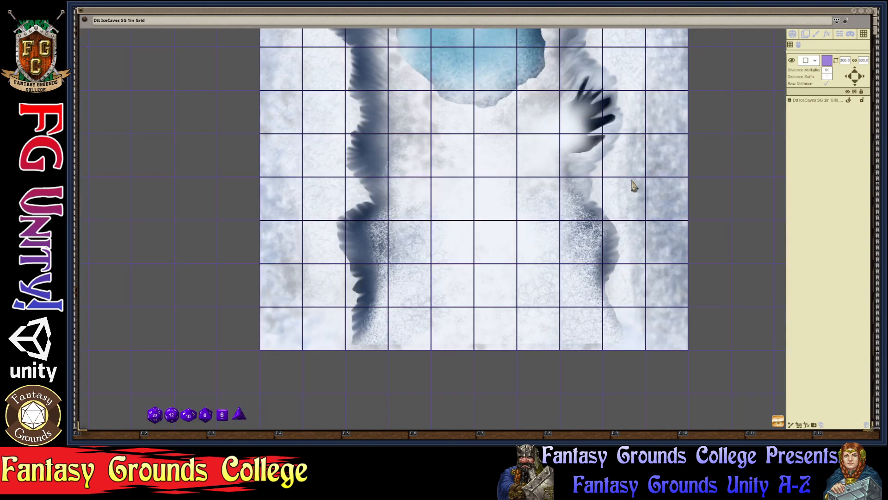
Step: Check the grid's alignment across the ice caves map and lock the map record
scroll(634, 185, down, 2)
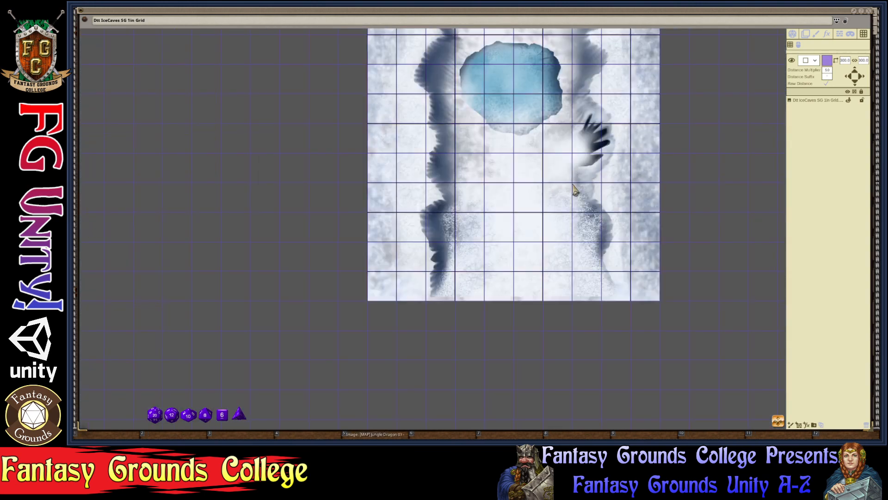
scroll(574, 189, up, 3)
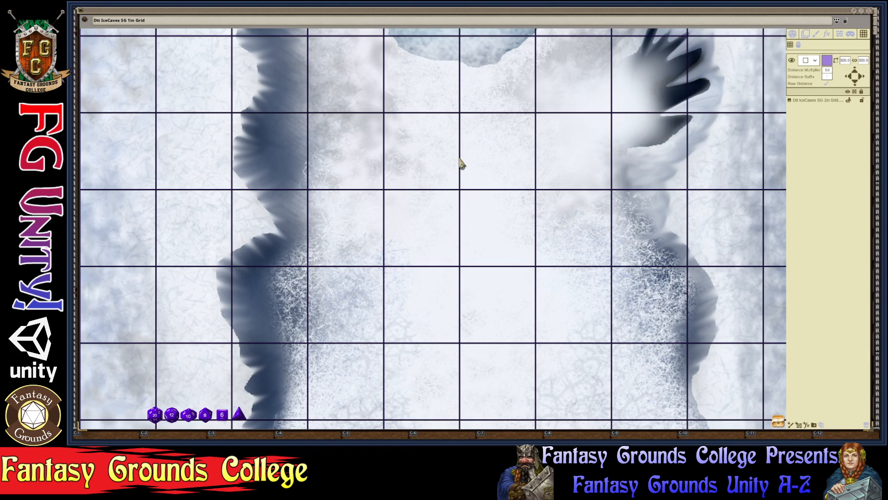
scroll(742, 252, down, 3)
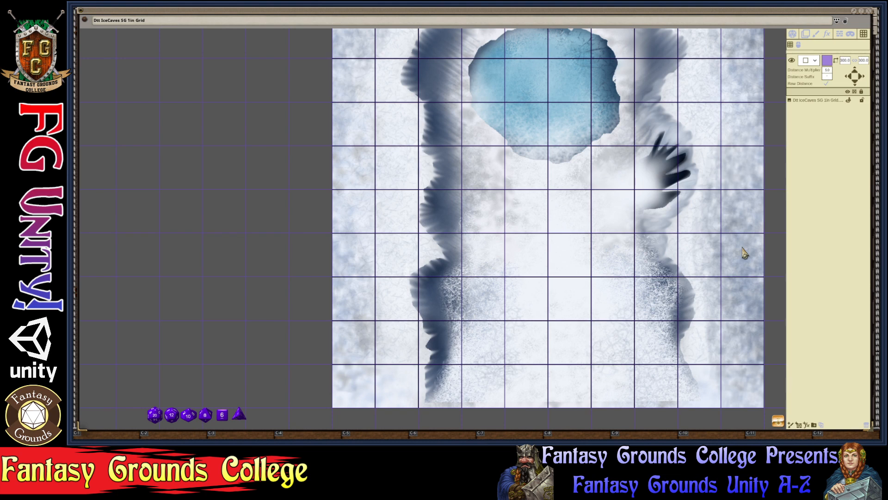
key(ctrl+l)
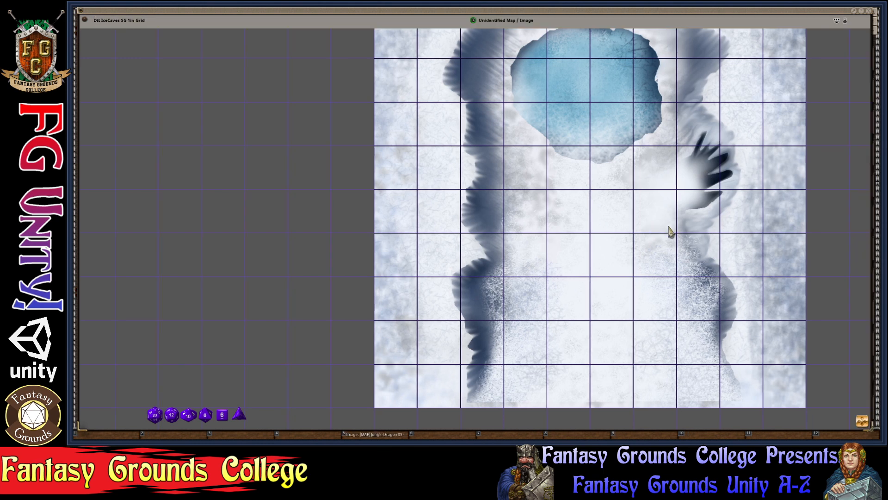
drag(450, 222, 438, 221)
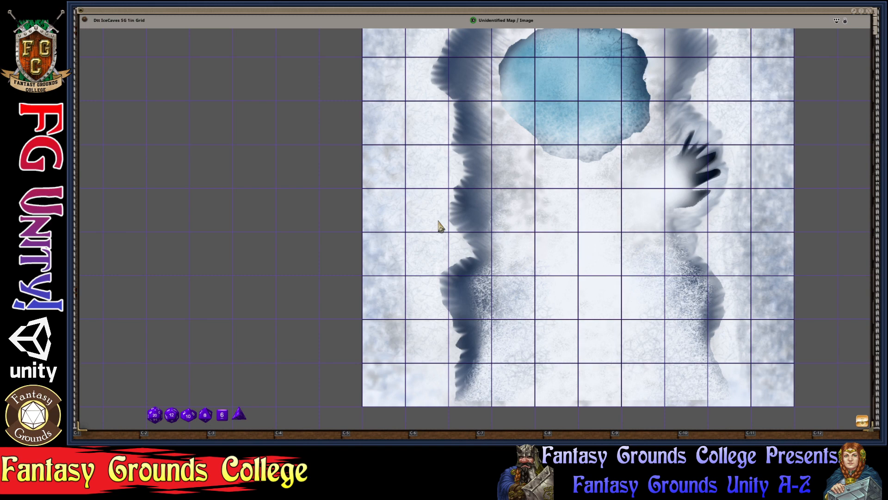
scroll(439, 226, up, 3)
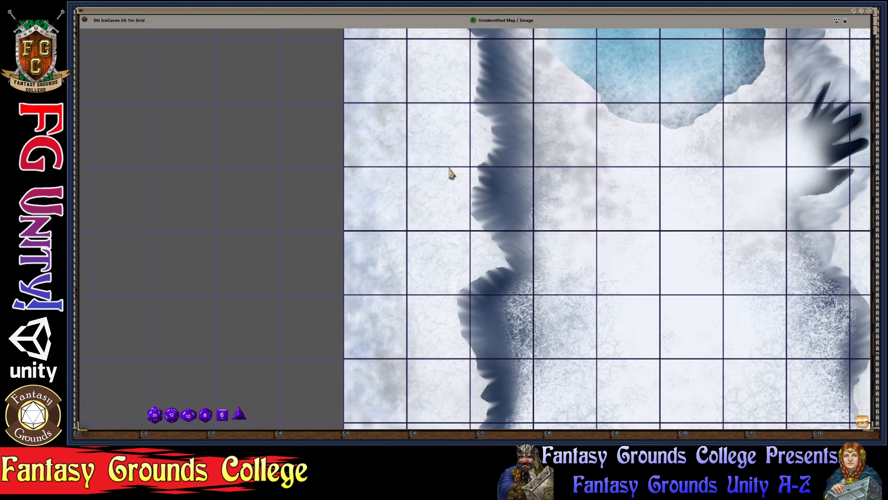
scroll(504, 222, down, 4)
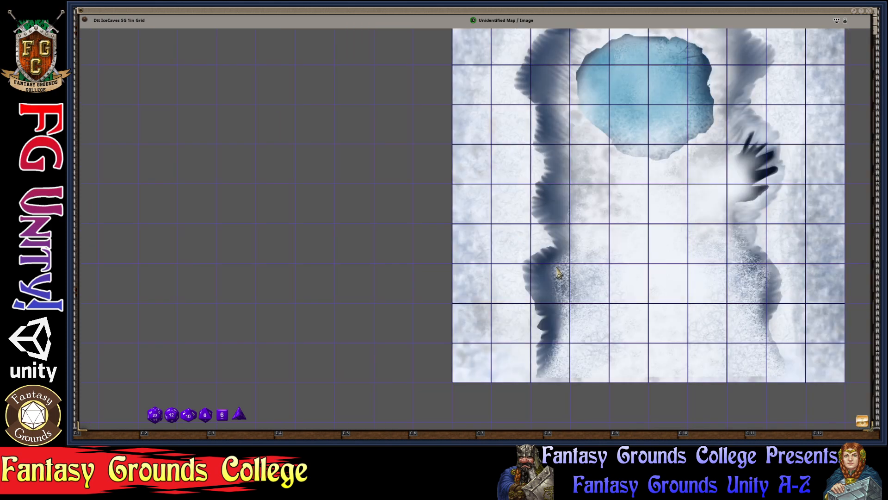
scroll(557, 273, up, 4)
scroll(622, 273, up, 2)
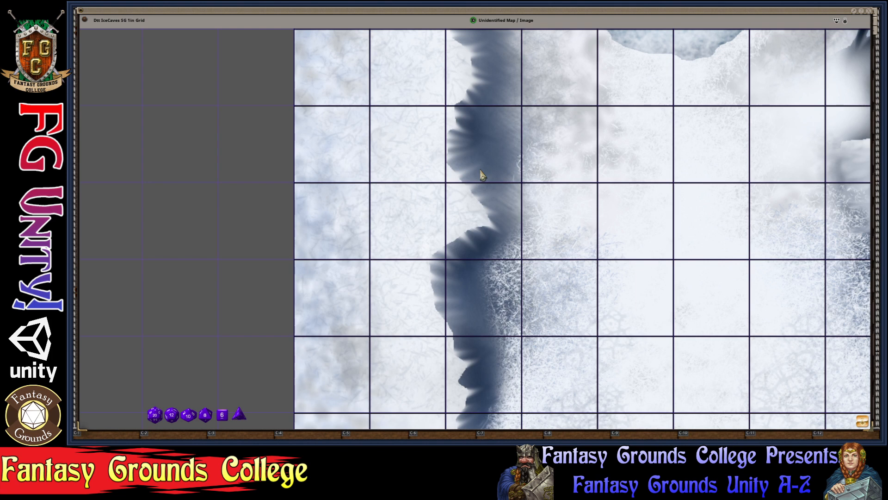
scroll(648, 279, down, 5)
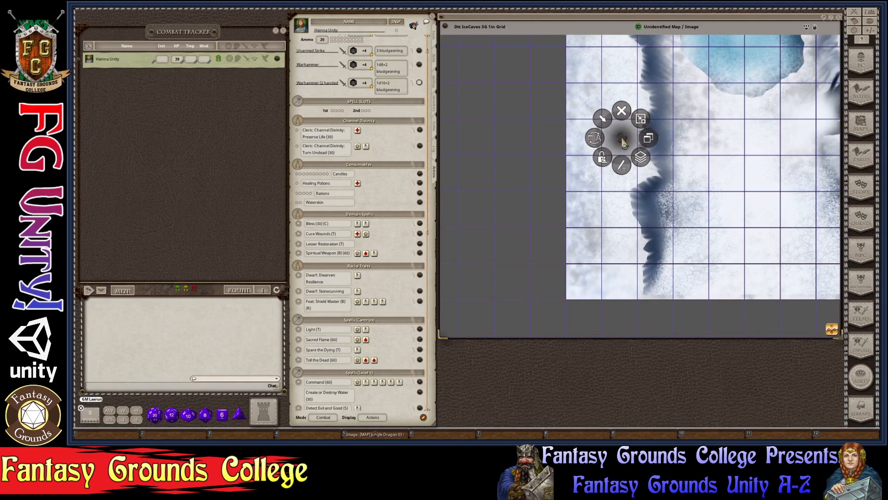
Step: Mask the ice caves map, reveal two overlapping rectangles below the frozen pool and place the character's token inside them
key(ctrl)
click(645, 163)
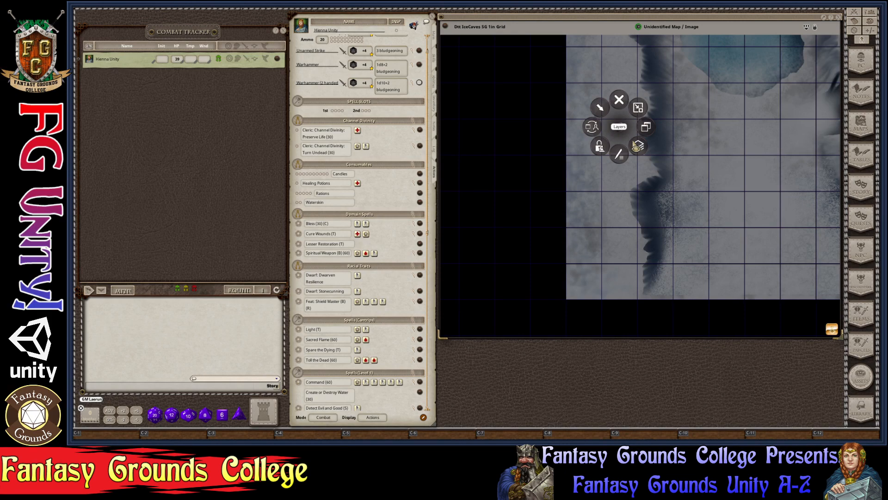
drag(576, 147, 755, 224)
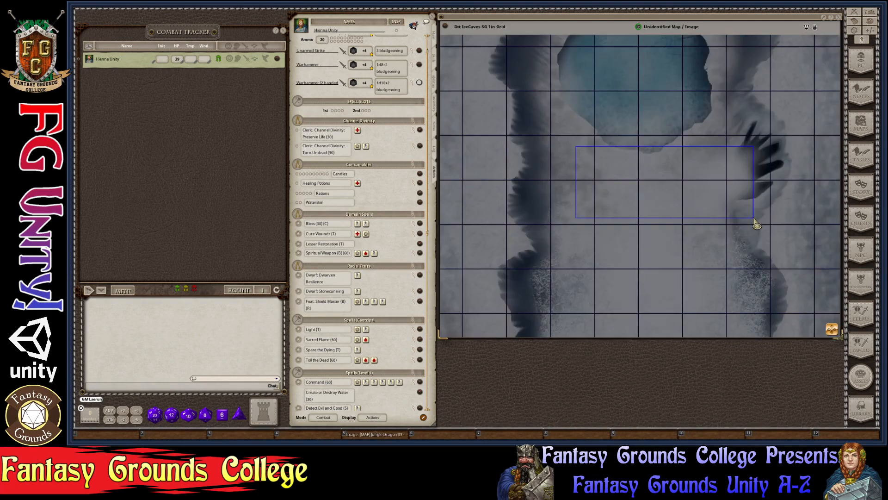
drag(588, 207, 722, 277)
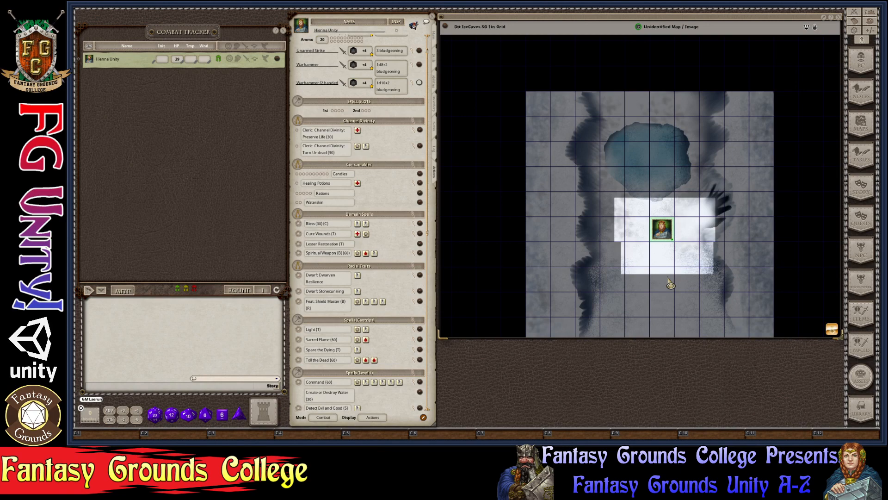
Step: Open the Assets window to view its token folders and close it again
scroll(671, 284, up, 2)
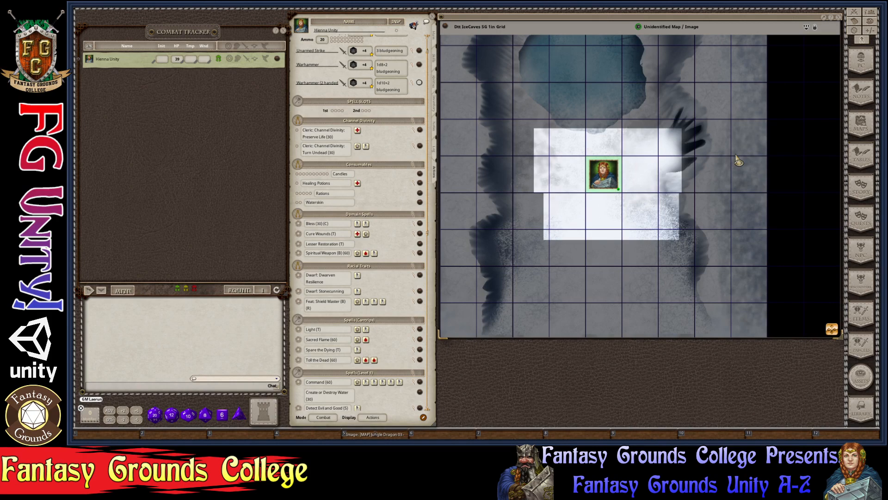
key(ctrl)
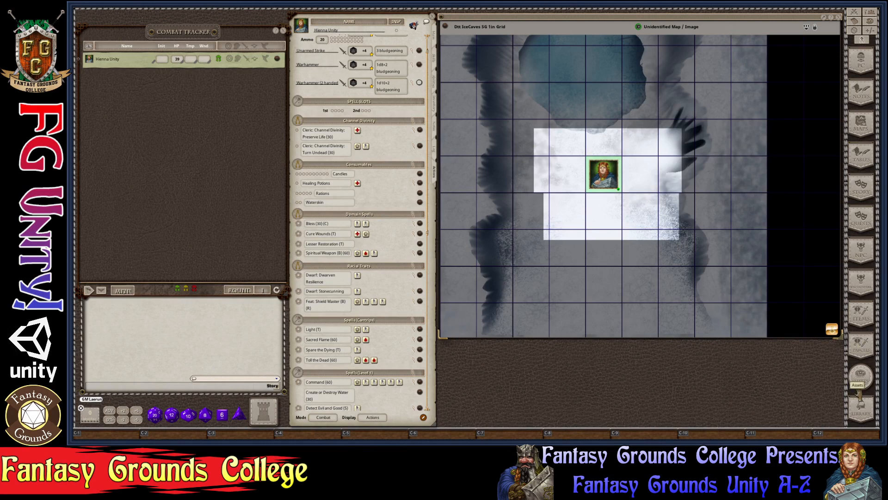
click(860, 377)
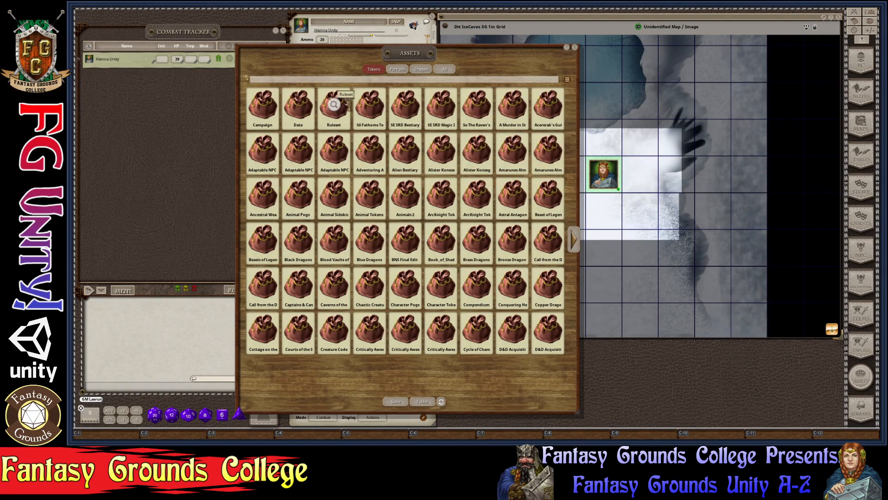
click(575, 48)
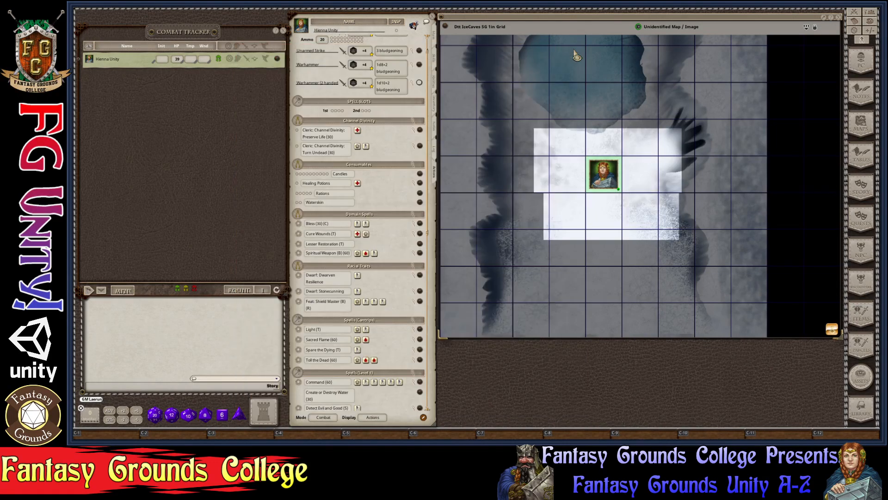
Step: Examine the masked ice caves map around the character's token and the frozen pool's edge, both close up and from farther out
scroll(561, 250, up, 1)
scroll(561, 251, down, 1)
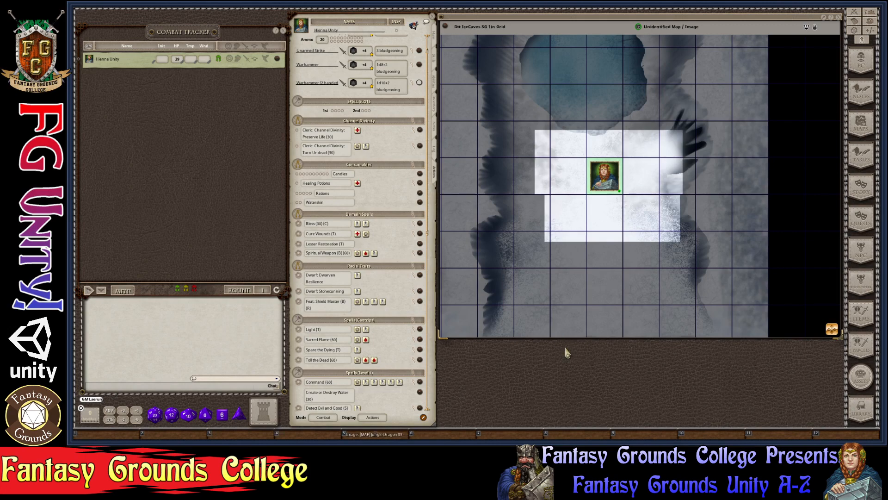
key(ctrl)
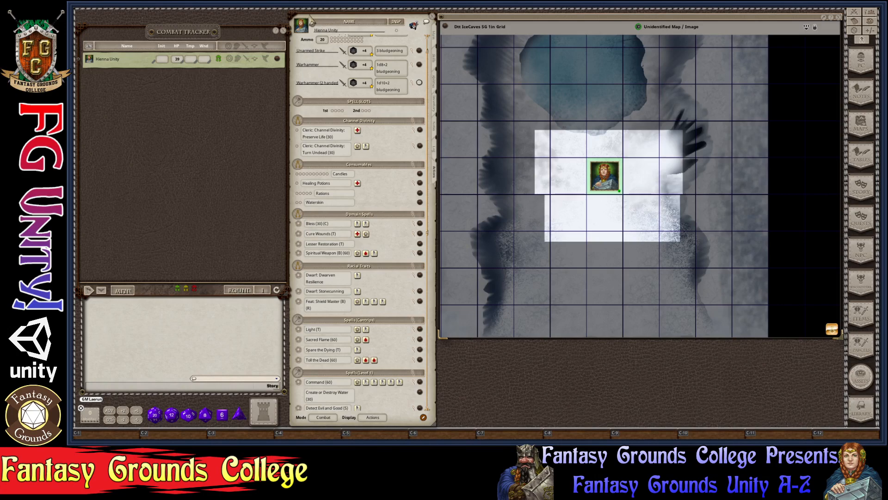
scroll(611, 235, up, 4)
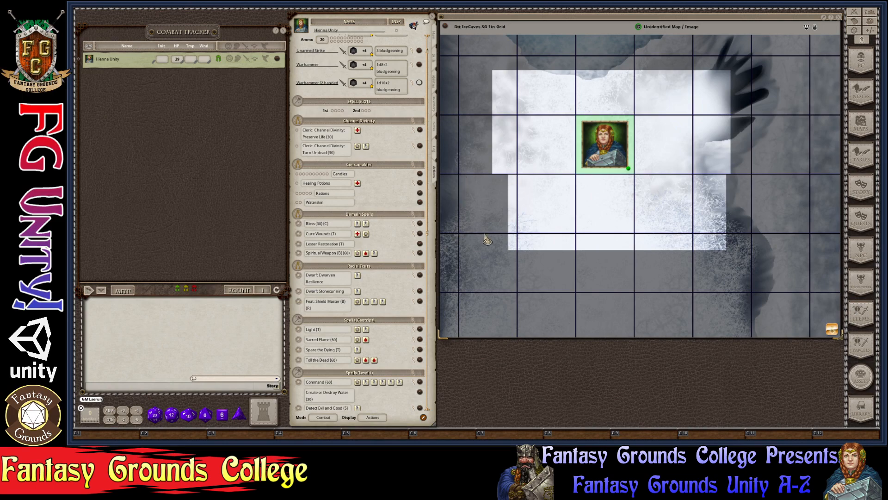
scroll(501, 238, down, 2)
scroll(501, 238, down, 4)
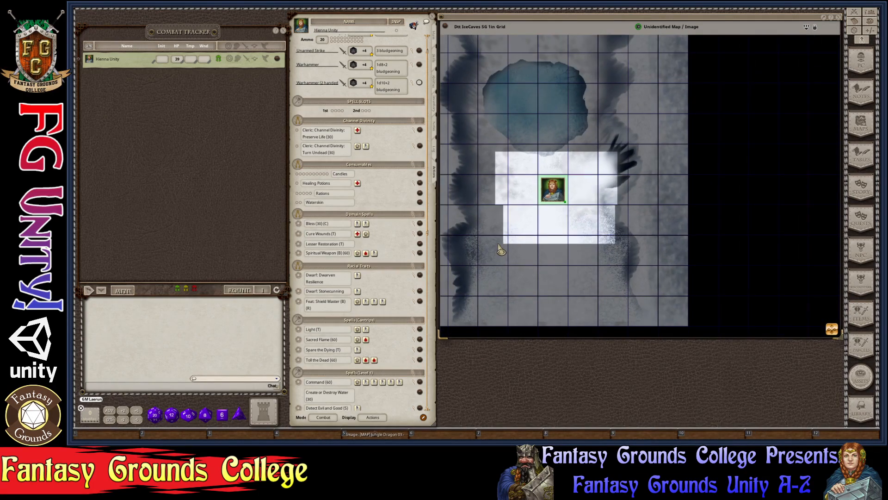
scroll(501, 250, up, 1)
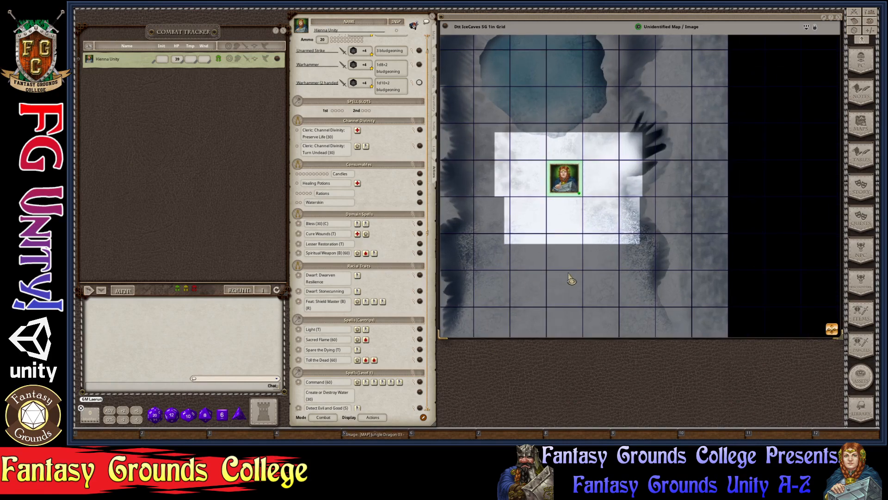
scroll(573, 276, up, 1)
scroll(573, 276, down, 2)
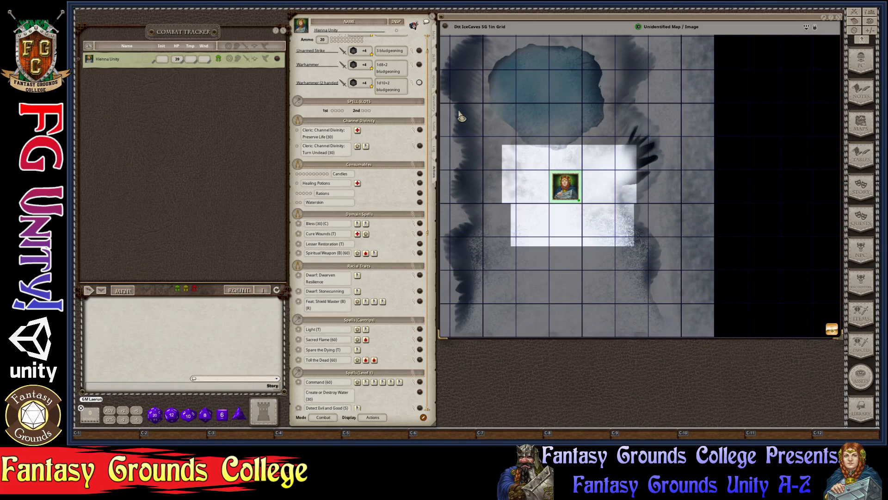
scroll(470, 123, up, 4)
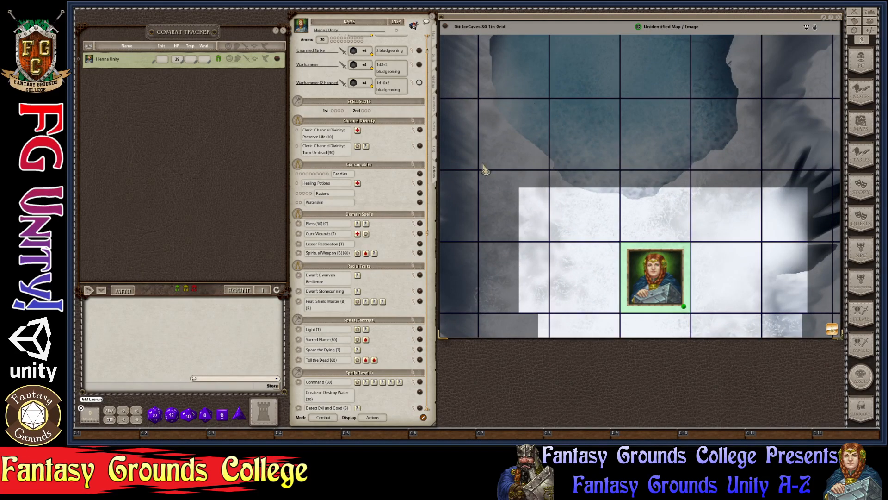
scroll(484, 170, up, 4)
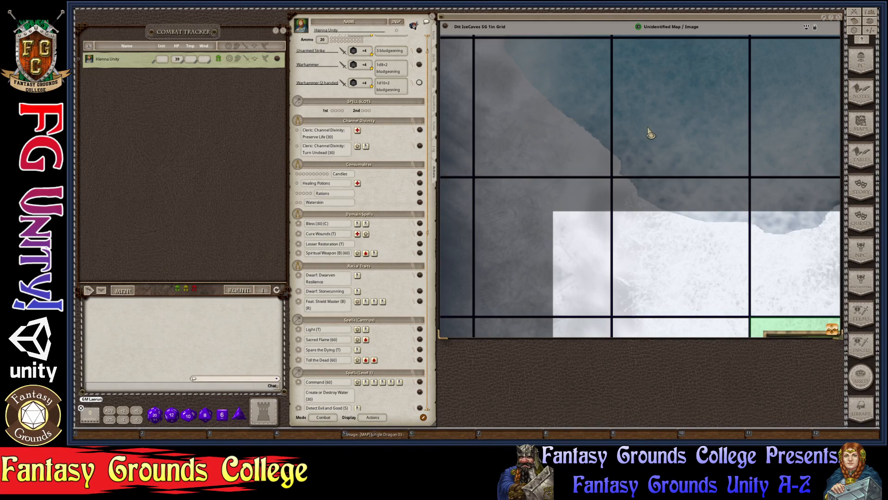
scroll(615, 173, up, 3)
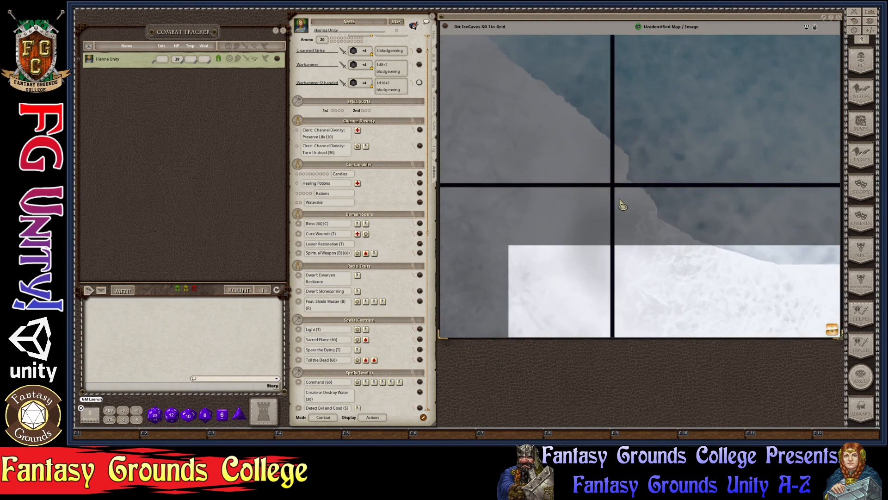
scroll(623, 205, down, 5)
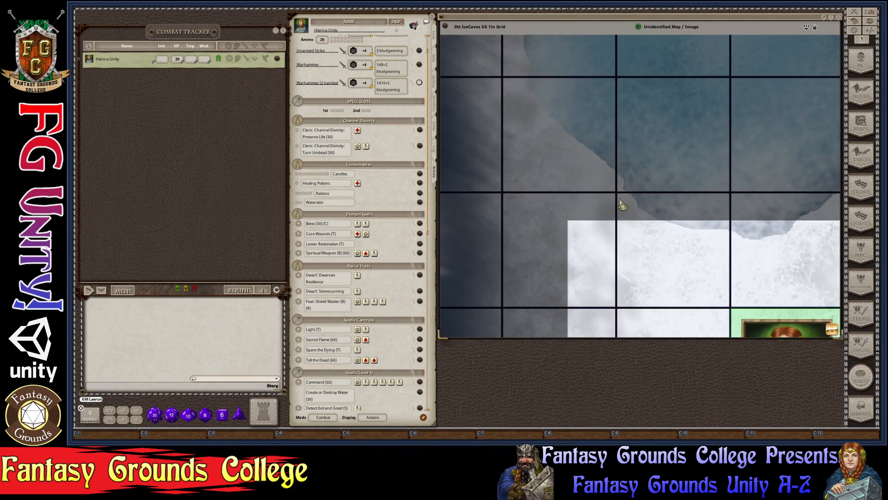
scroll(620, 206, down, 3)
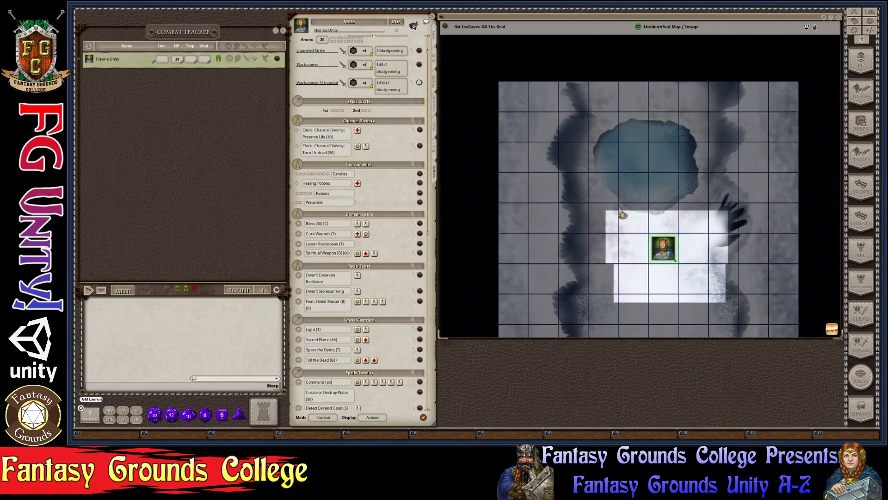
scroll(620, 210, up, 2)
scroll(623, 214, down, 1)
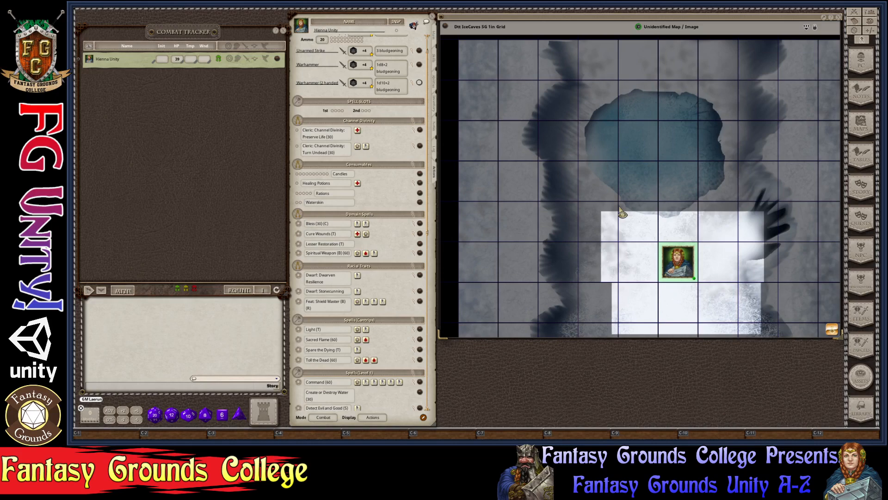
scroll(623, 214, up, 1)
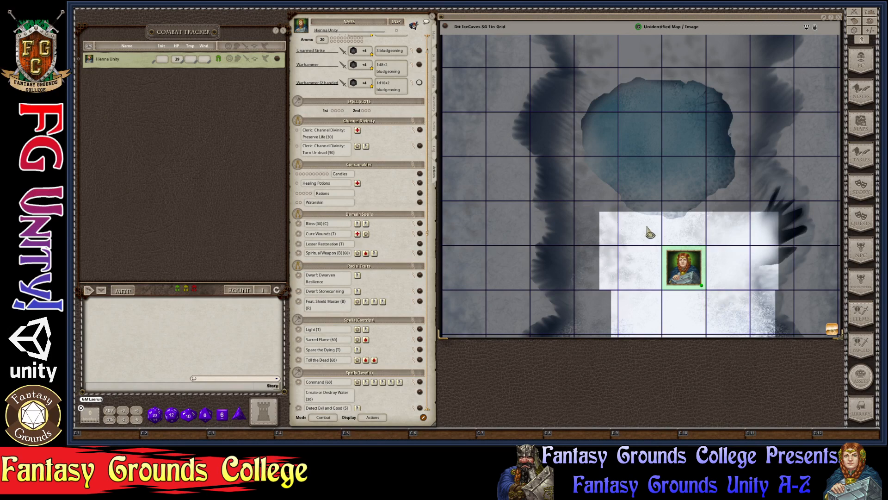
scroll(689, 260, up, 2)
scroll(691, 261, down, 3)
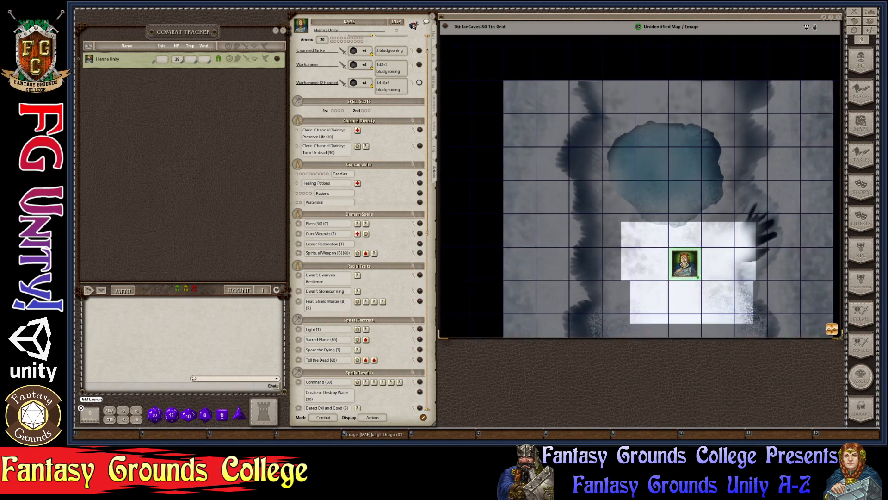
key(ctrl)
key(ctrl)
key(ctrl)
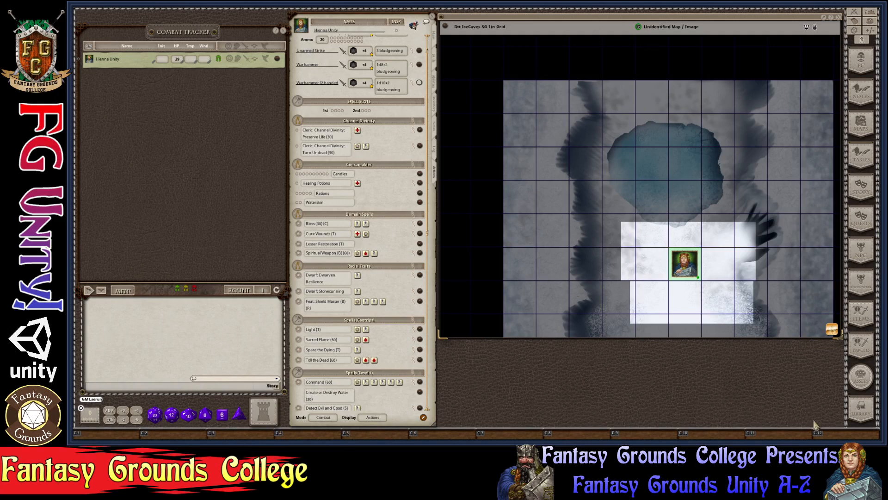